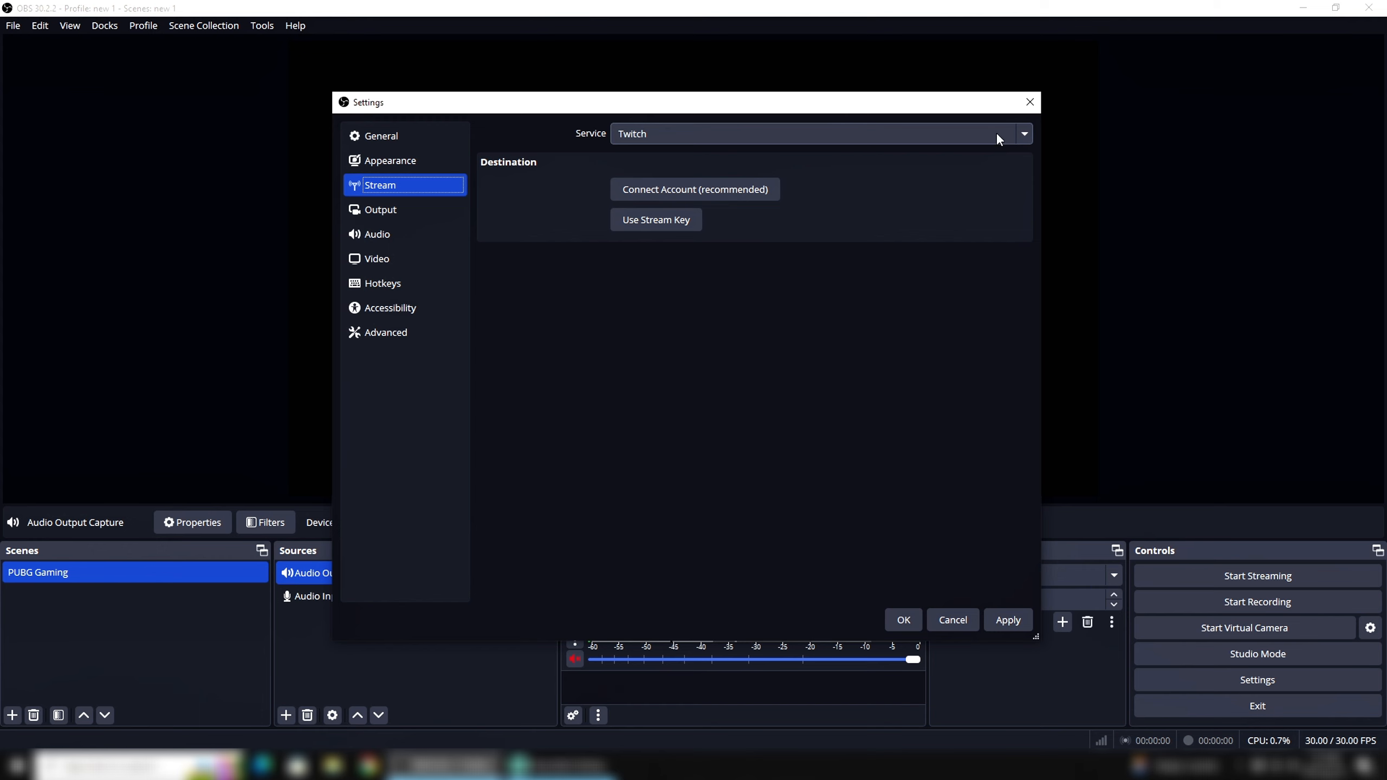
- Set the streaming service to YouTube - RTMPS and open the output settings
{"action": "left_click", "coordinate": [1024, 136]}
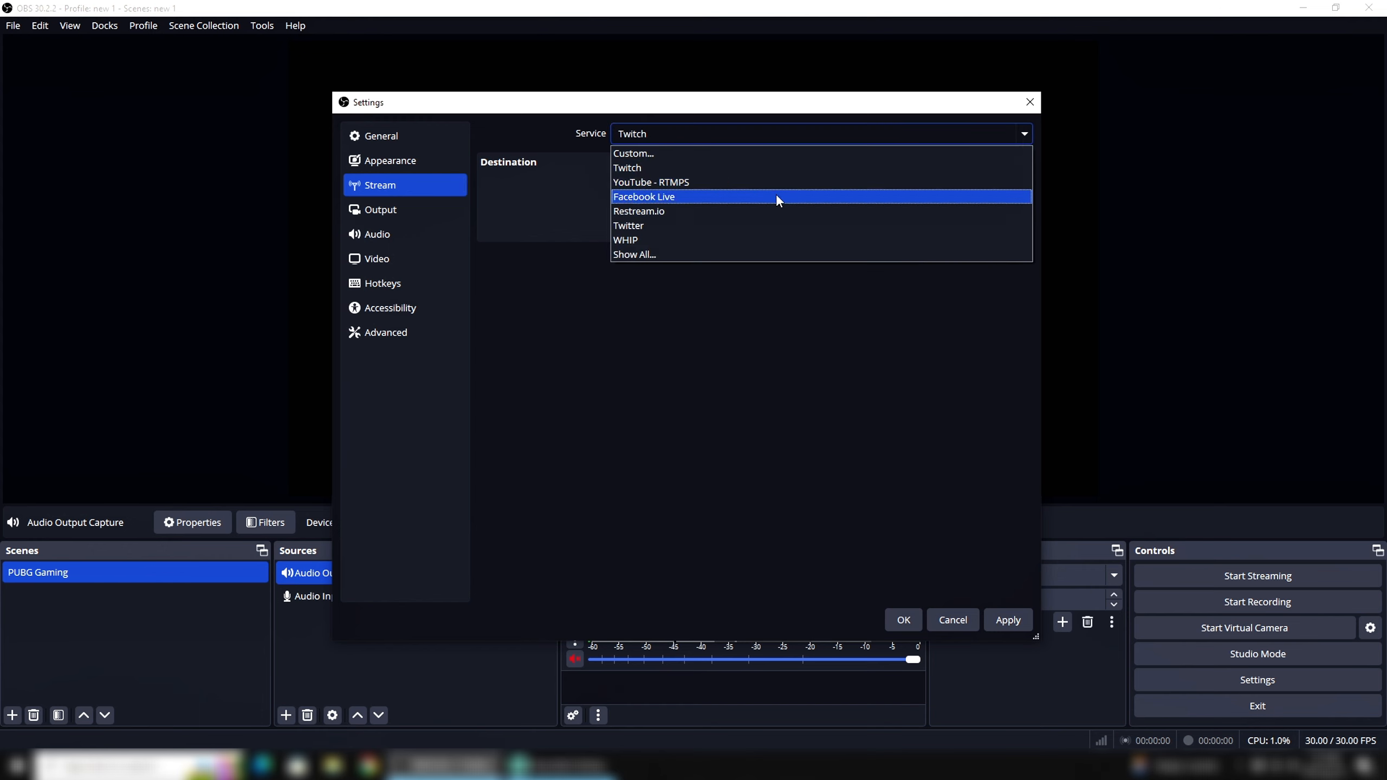
{"action": "left_click", "coordinate": [704, 186]}
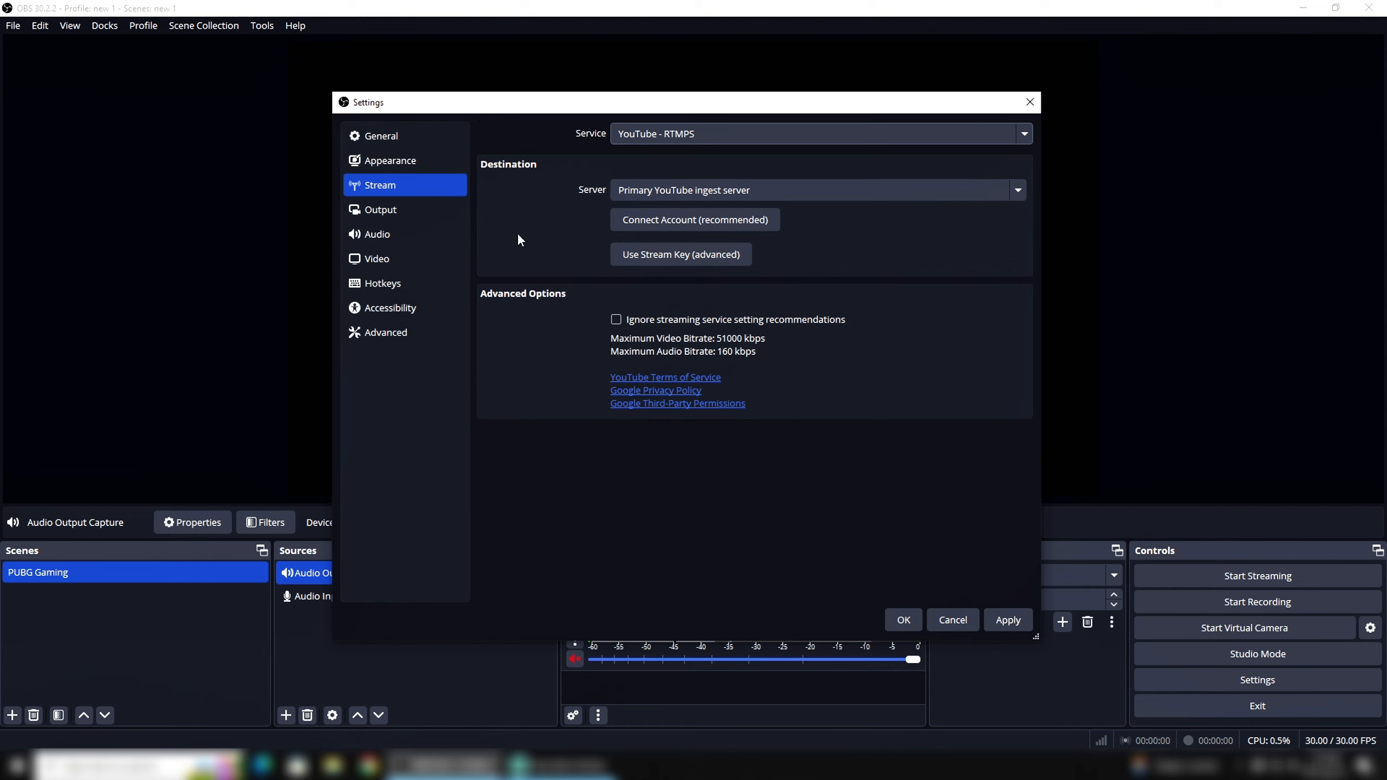
{"action": "left_click", "coordinate": [411, 214]}
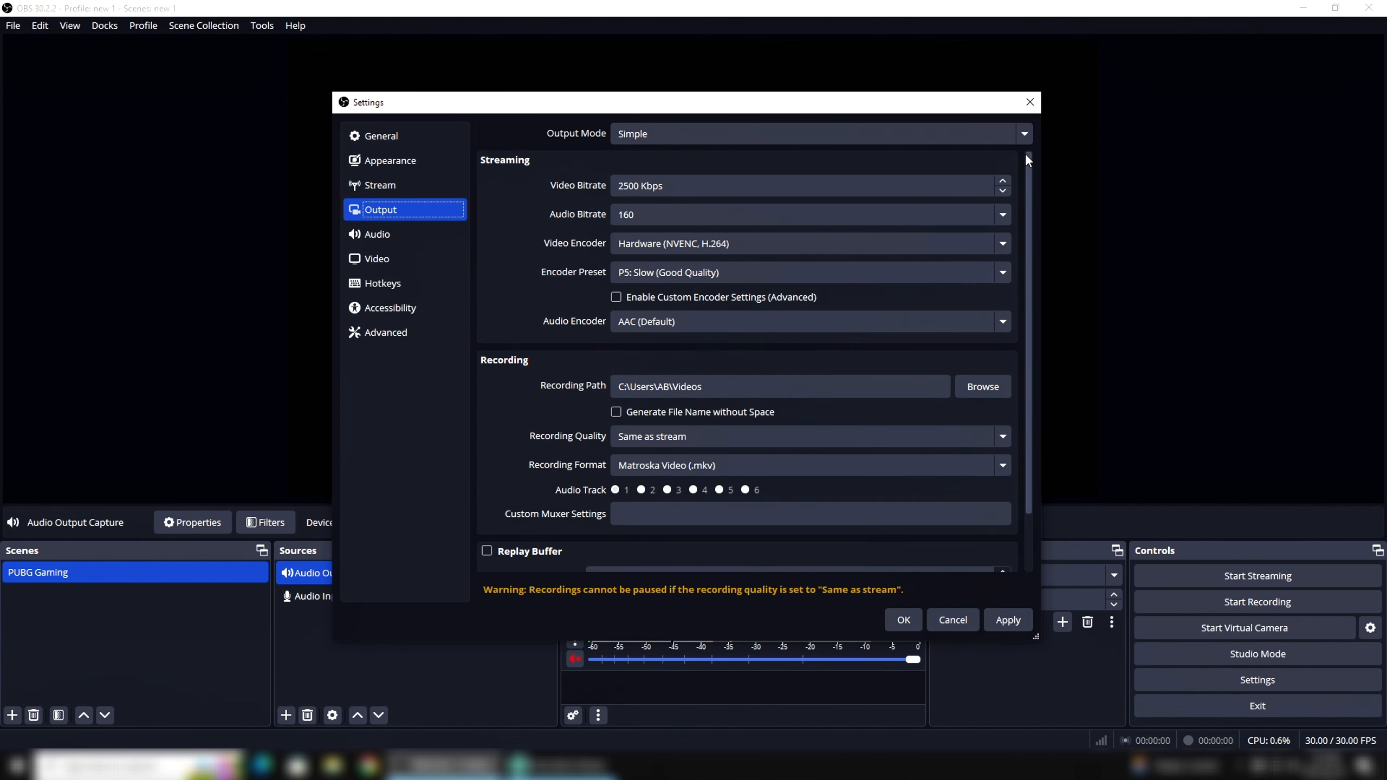
- Try the Advanced output mode and return it to Simple
{"action": "left_click", "coordinate": [1023, 139]}
{"action": "left_click", "coordinate": [801, 169]}
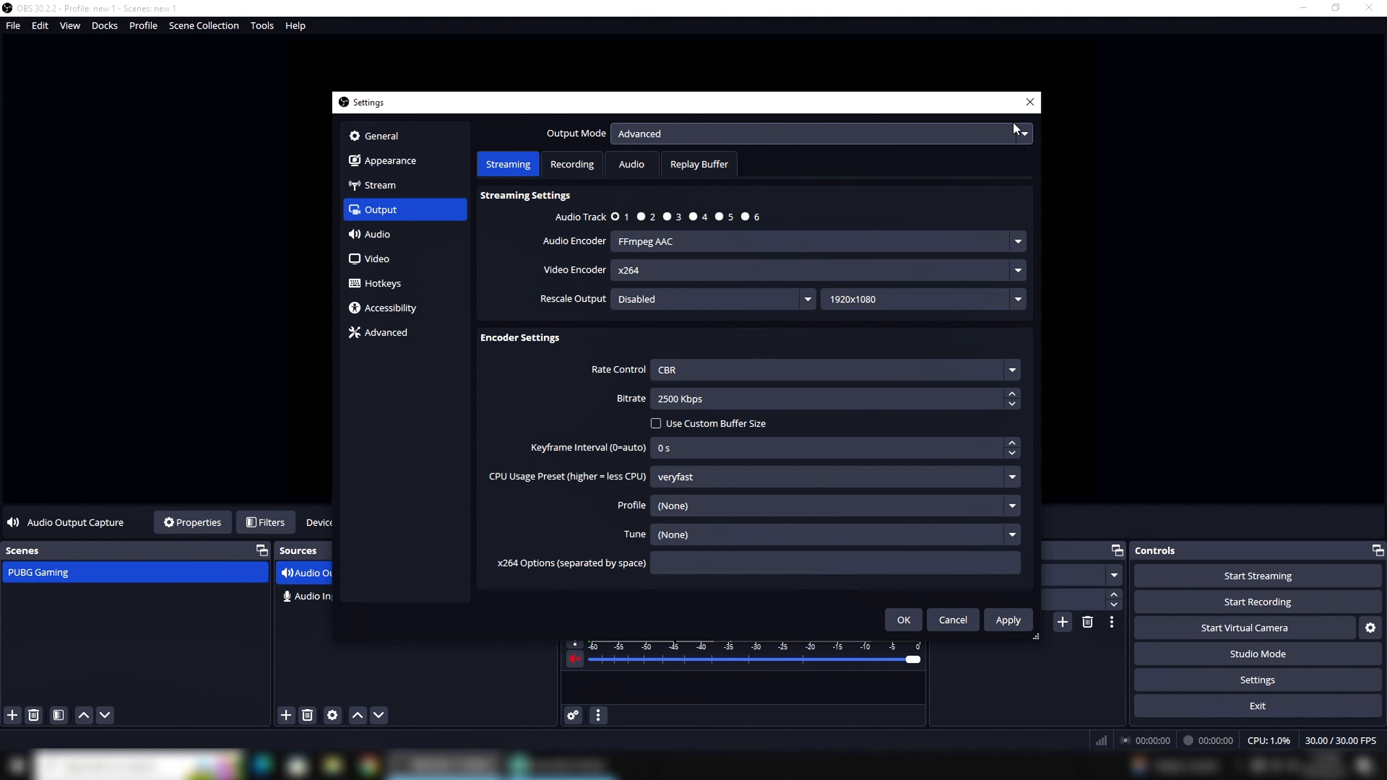
{"action": "left_click", "coordinate": [1023, 136]}
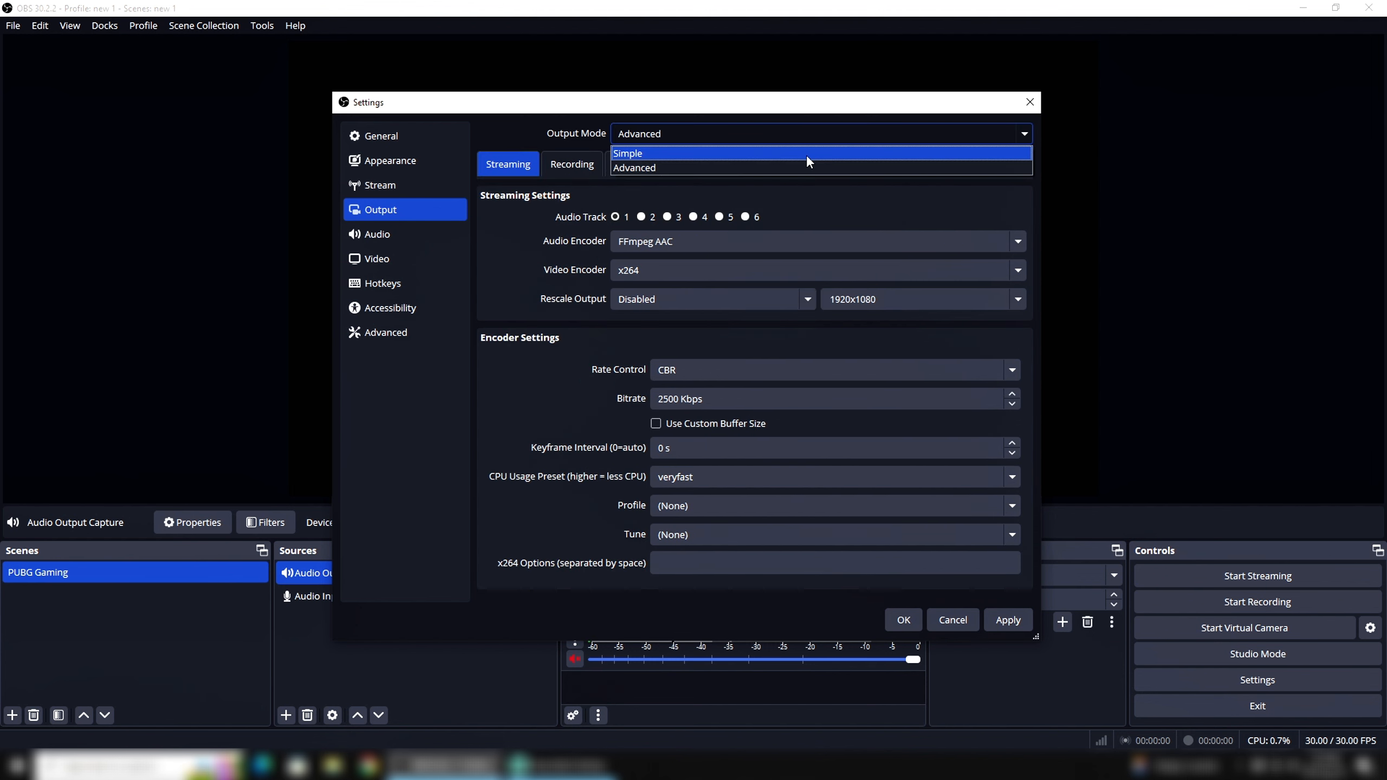
{"action": "left_click", "coordinate": [806, 154]}
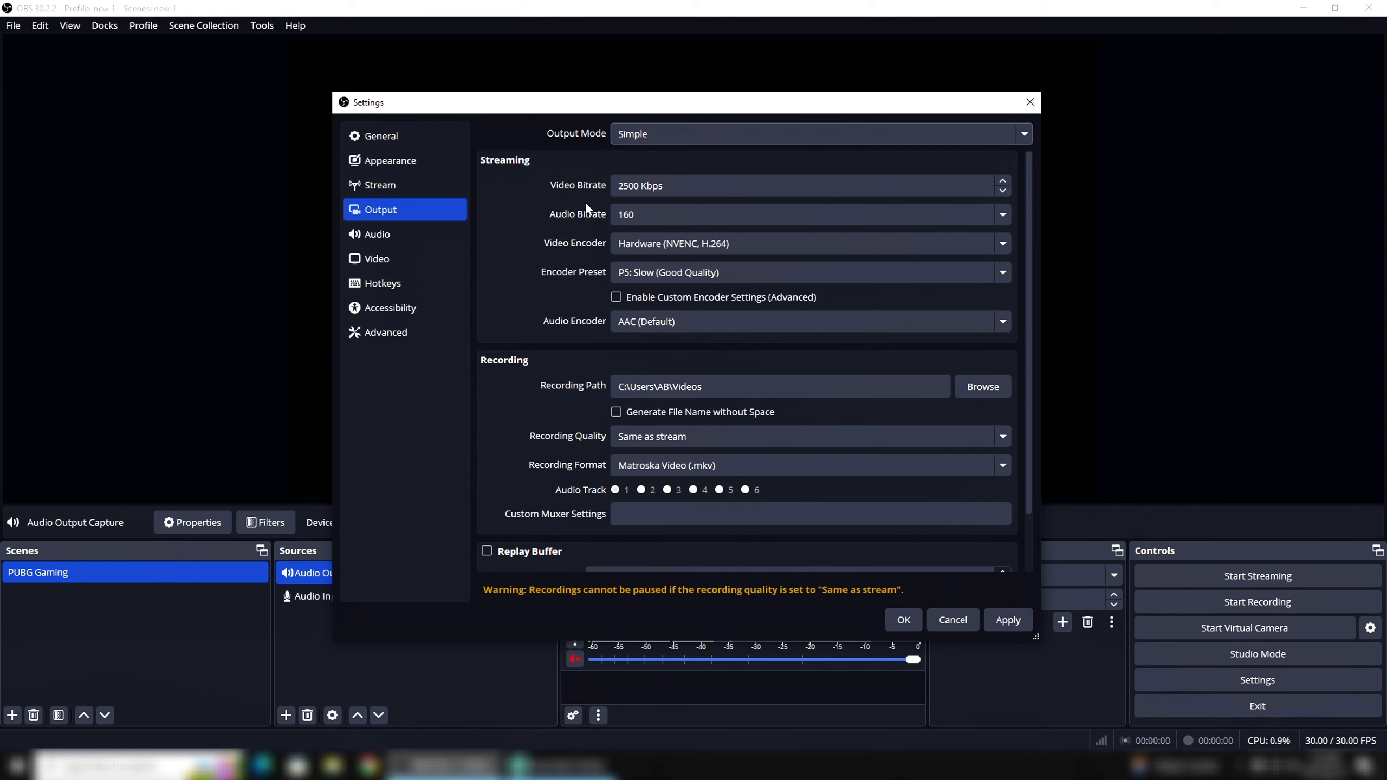
- Set the streaming video bitrate to 6500 Kbps and keep the audio bitrate at 160
{"action": "double_click", "coordinate": [636, 185]}
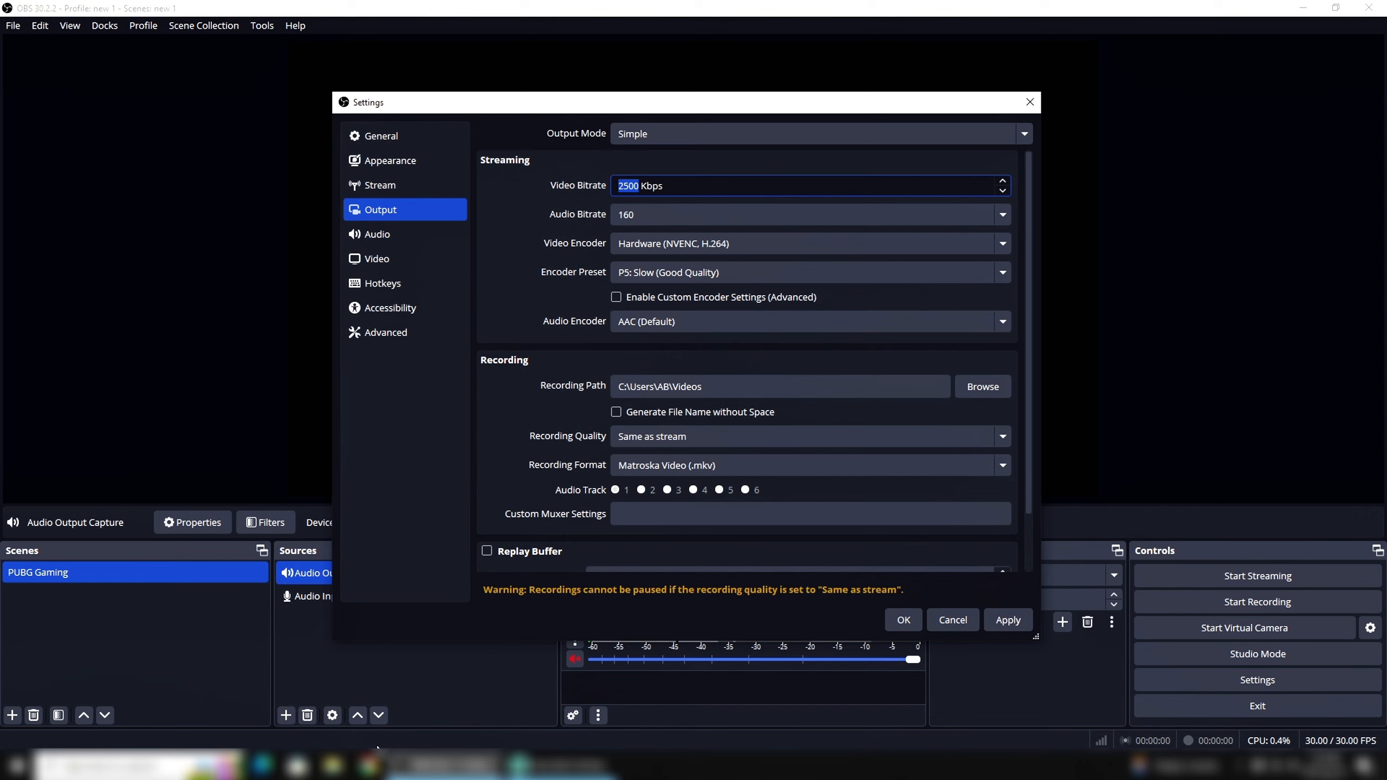
{"action": "type", "text": "6500"}
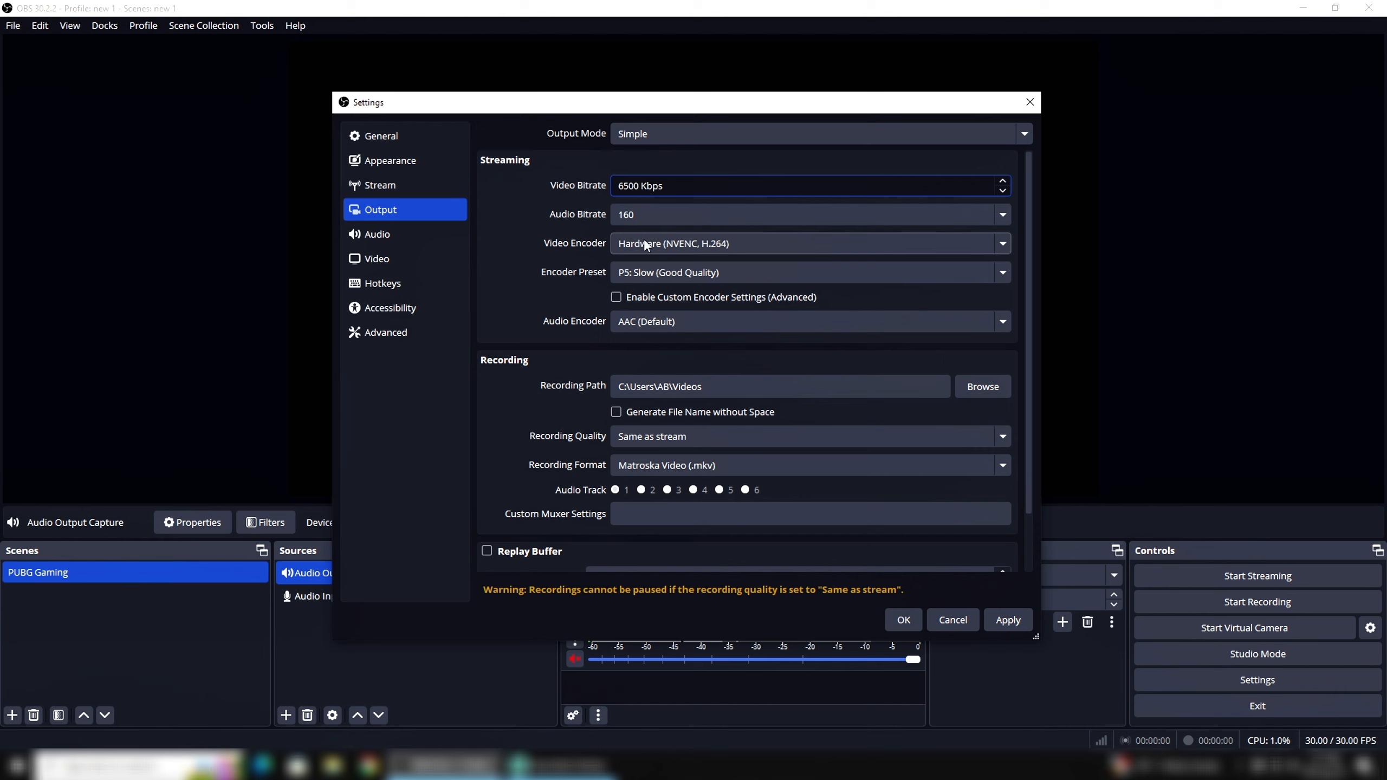
{"action": "left_click", "coordinate": [1004, 217]}
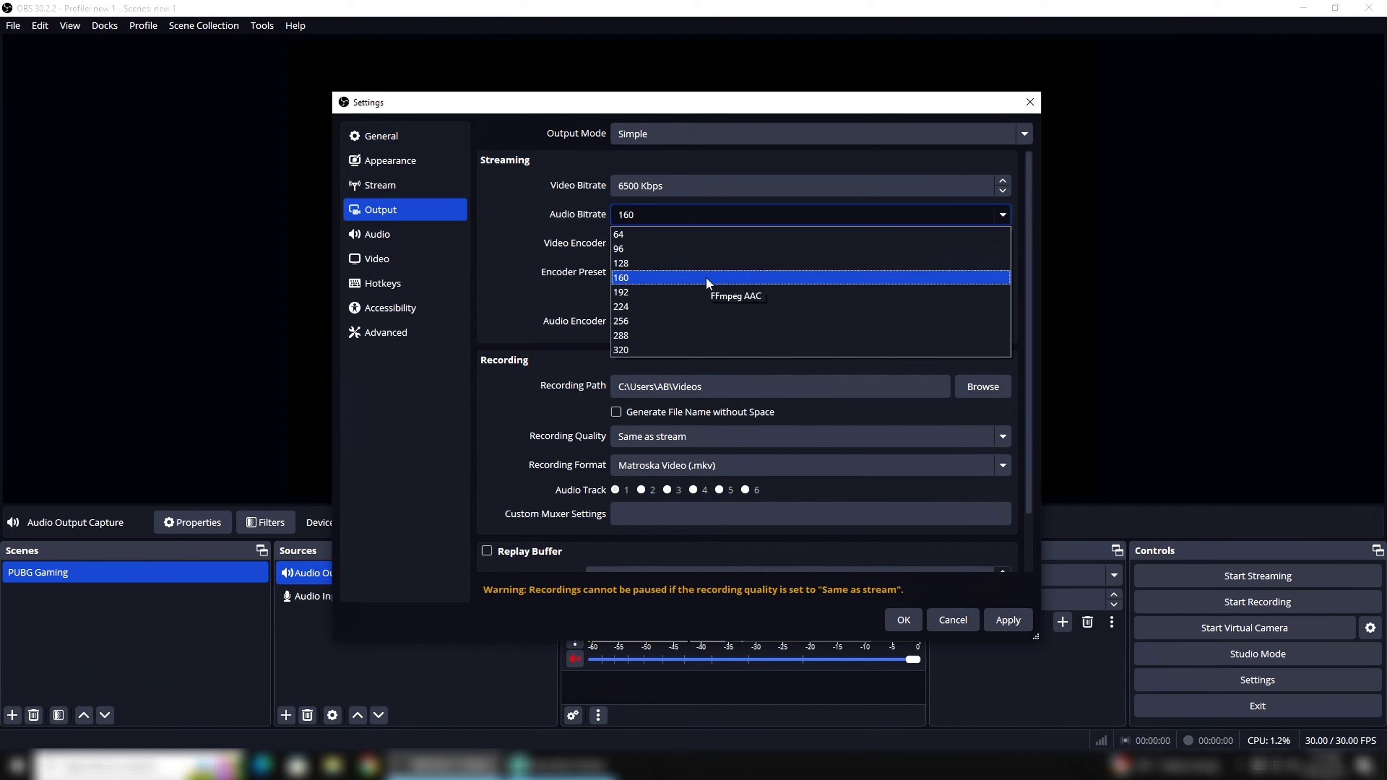
{"action": "left_click", "coordinate": [666, 276]}
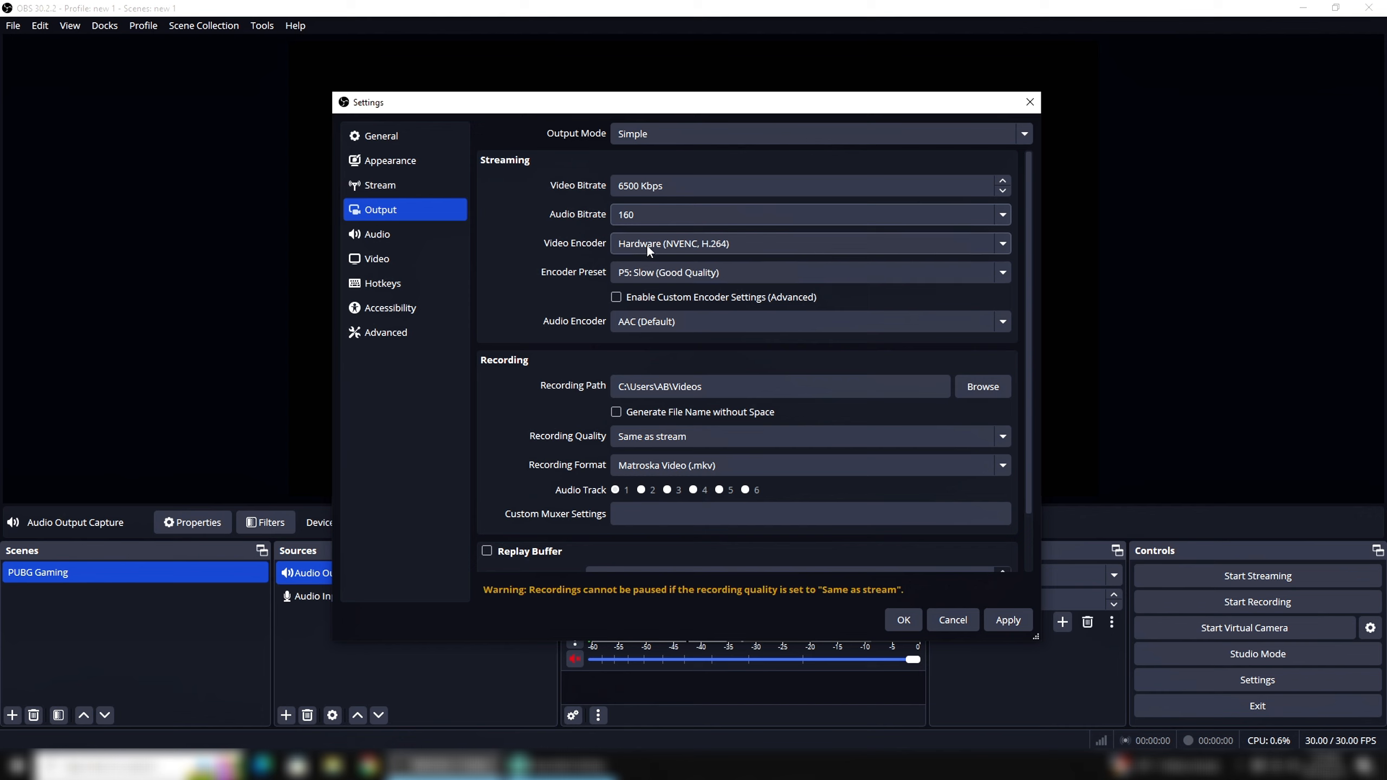
- Choose the Hardware (NVENC, H.264) video encoder and keep the P5: Slow (Good Quality) encoder preset
{"action": "left_click", "coordinate": [1004, 245]}
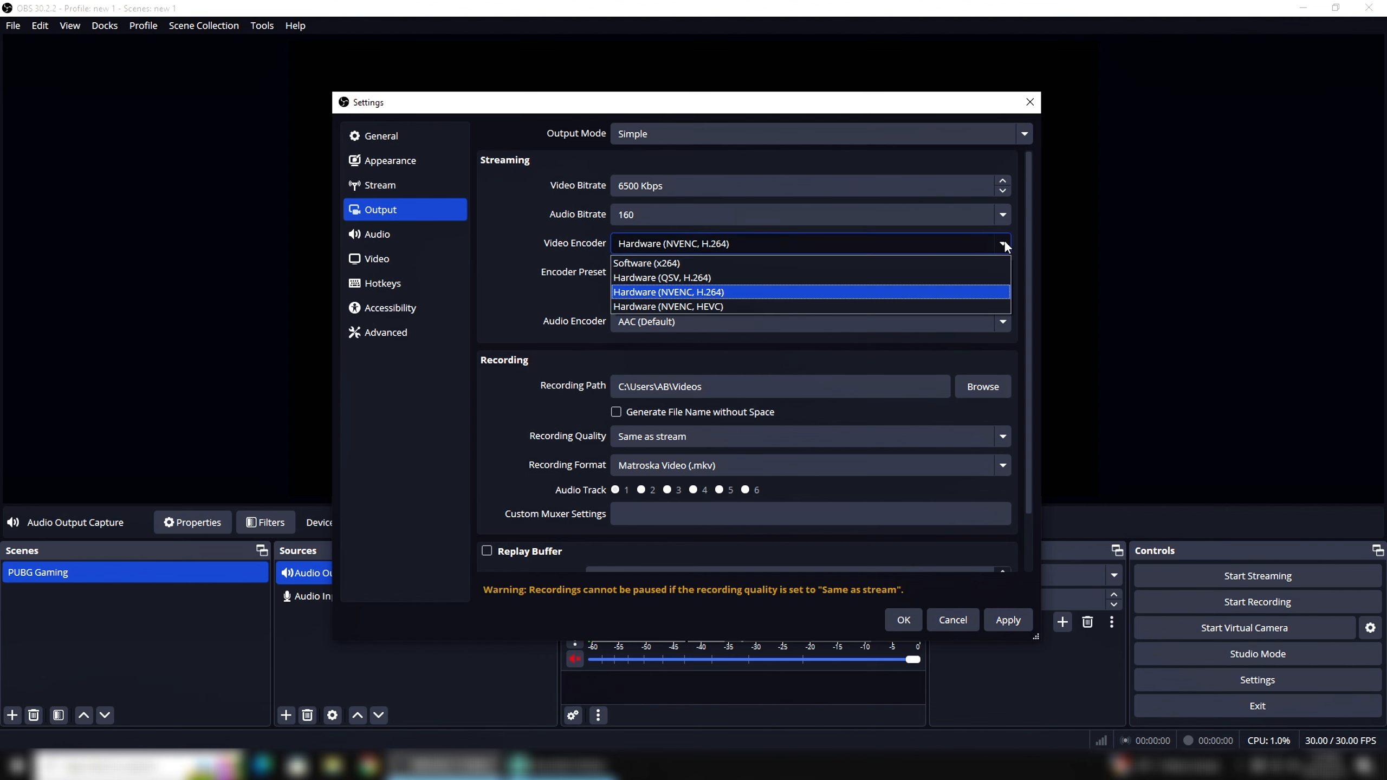
{"action": "left_click", "coordinate": [769, 289]}
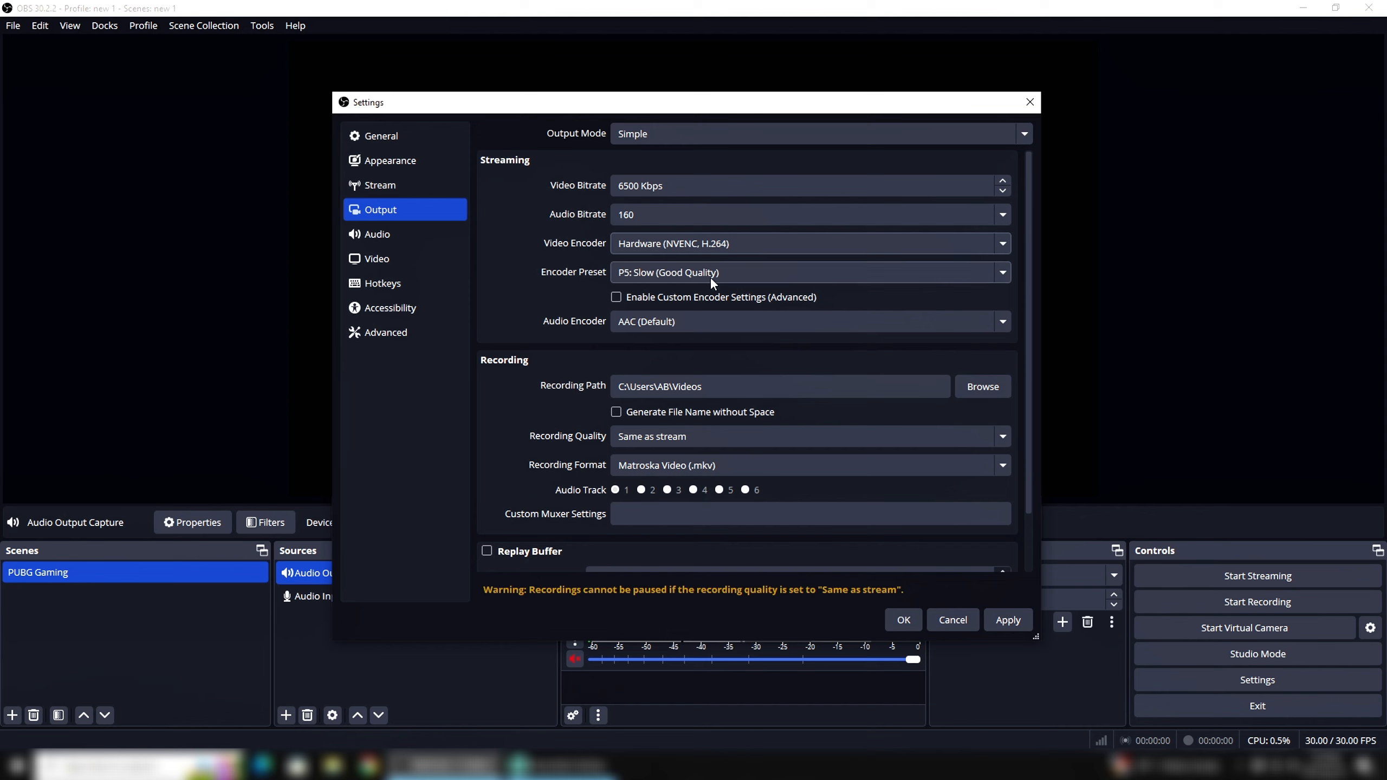
{"action": "left_click", "coordinate": [1010, 276]}
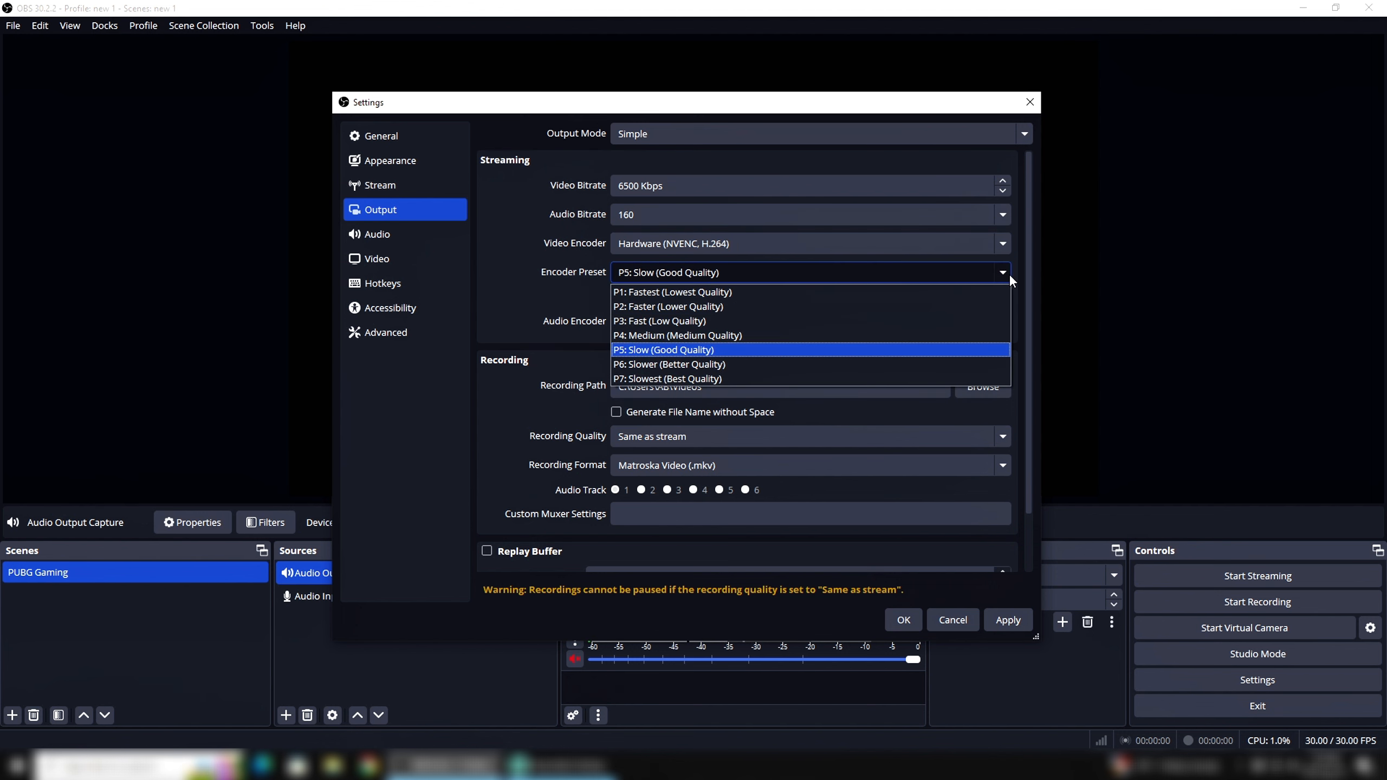
{"action": "left_click", "coordinate": [1008, 273]}
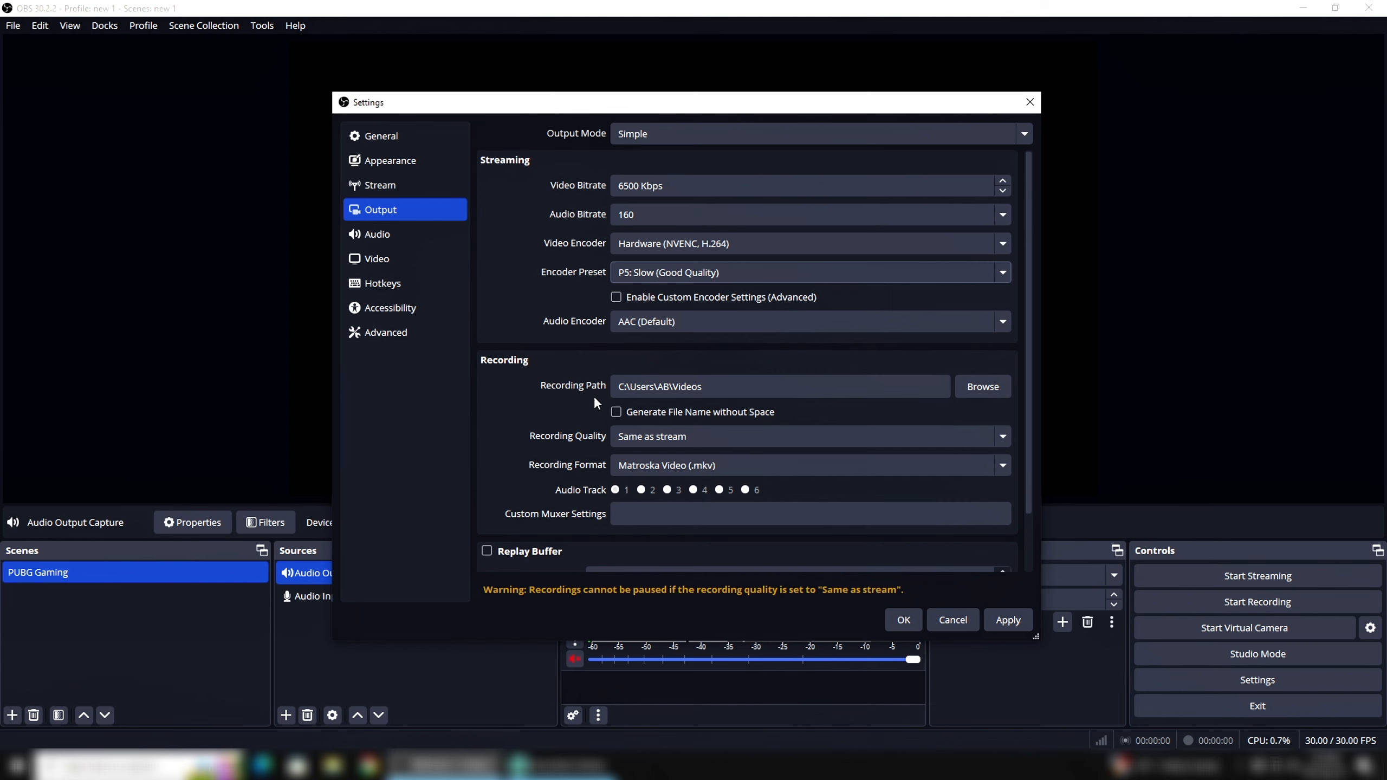
- Review the recording folder choice, the remaining recording options and the audio settings without changing them
{"action": "left_click", "coordinate": [974, 388]}
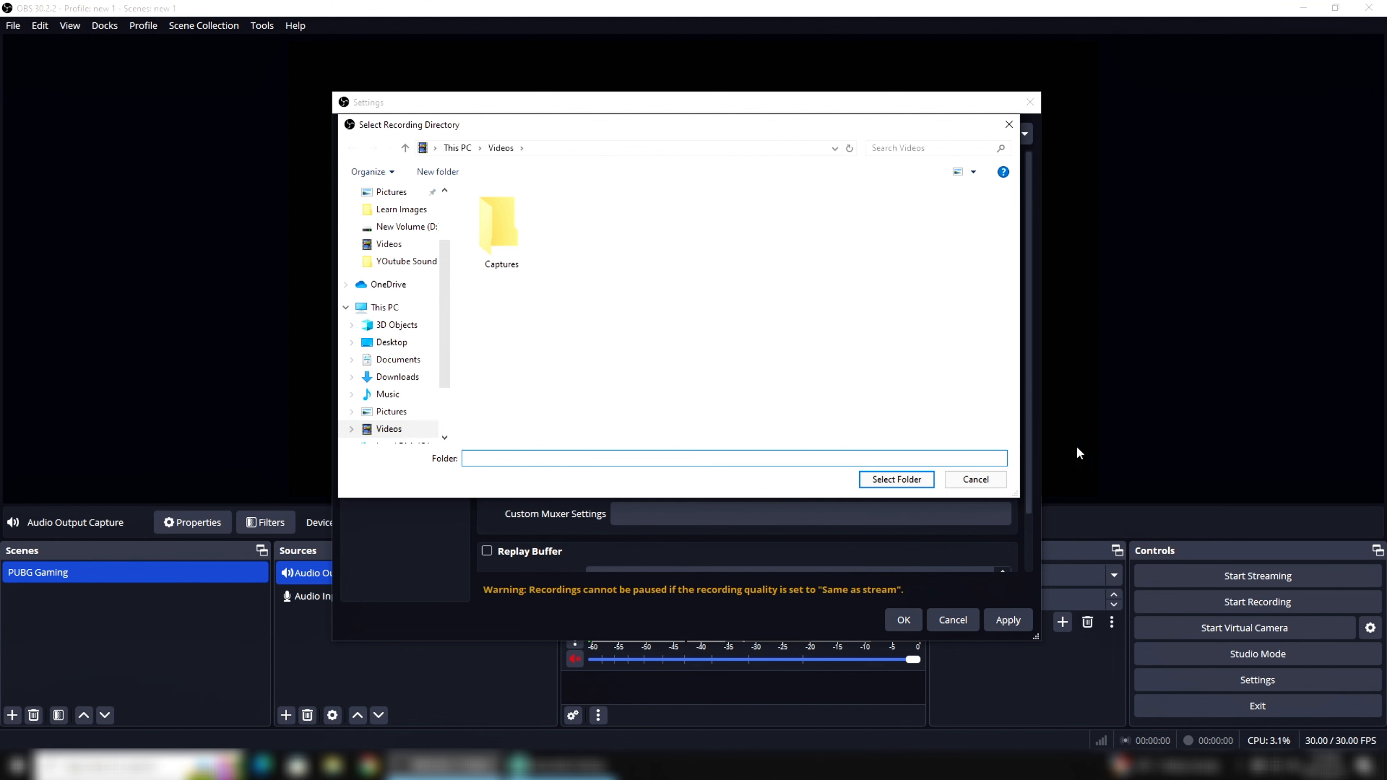
{"action": "left_click", "coordinate": [968, 480]}
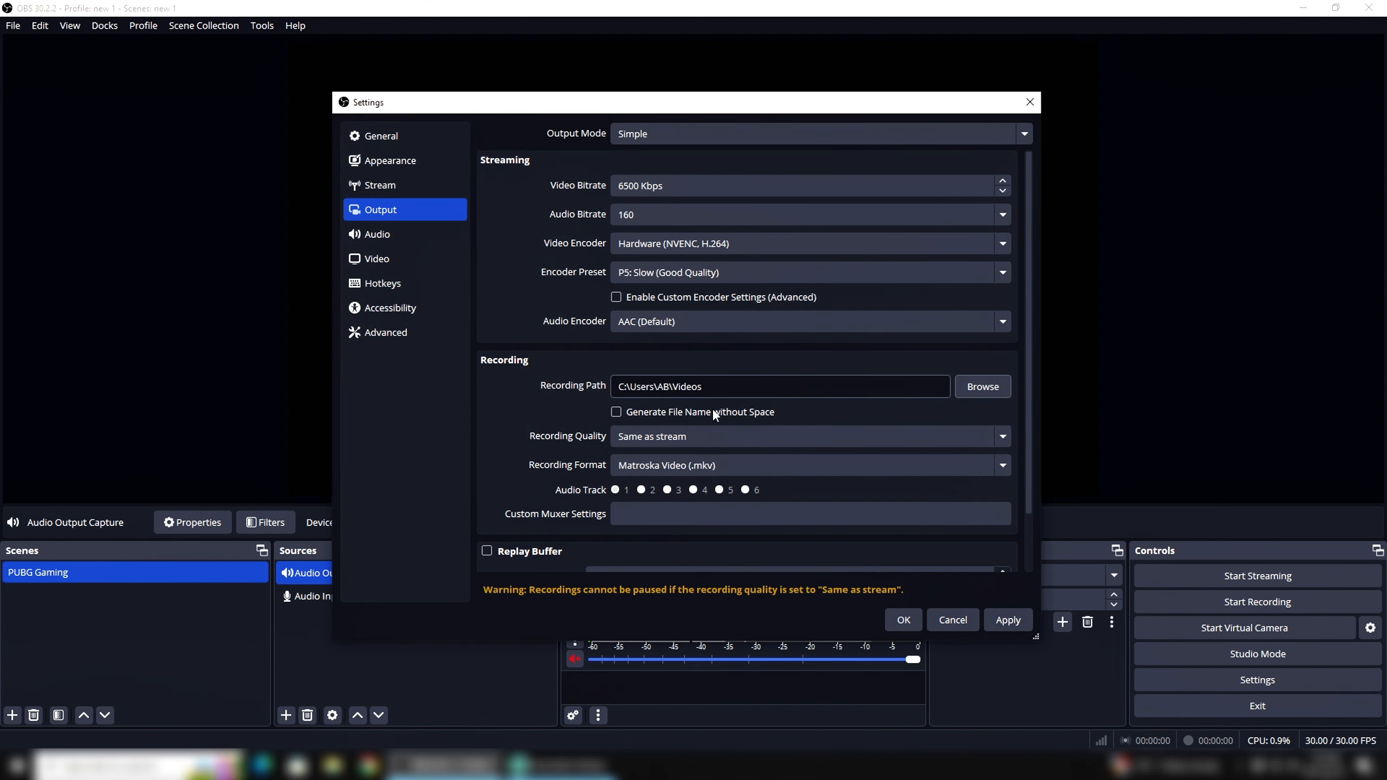
{"action": "scroll", "coordinate": [543, 418], "scroll_direction": "down", "scroll_amount": 2}
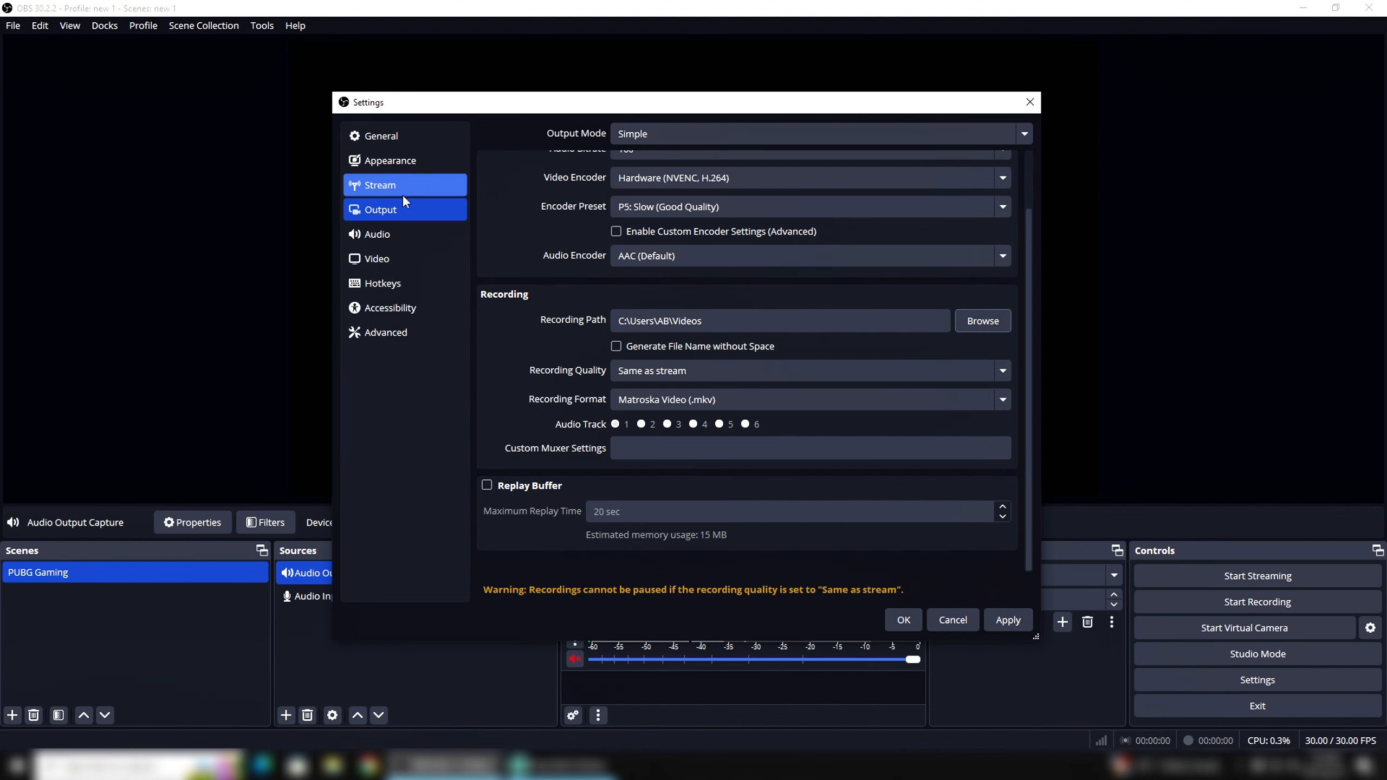
{"action": "left_click", "coordinate": [377, 239]}
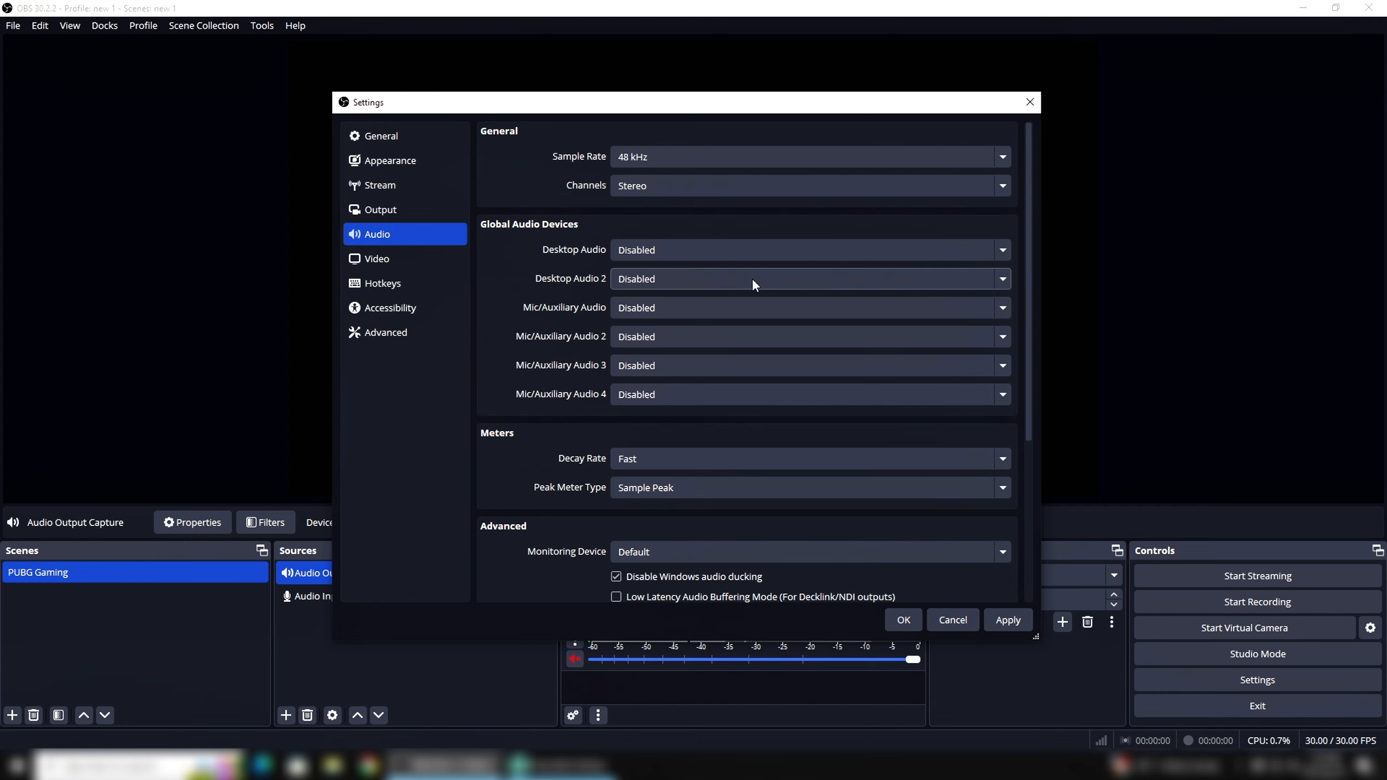
- Set the base canvas resolution to 1080x1920 in the video settings and close the YouTube Live Control Panel
{"action": "left_click", "coordinate": [408, 262]}
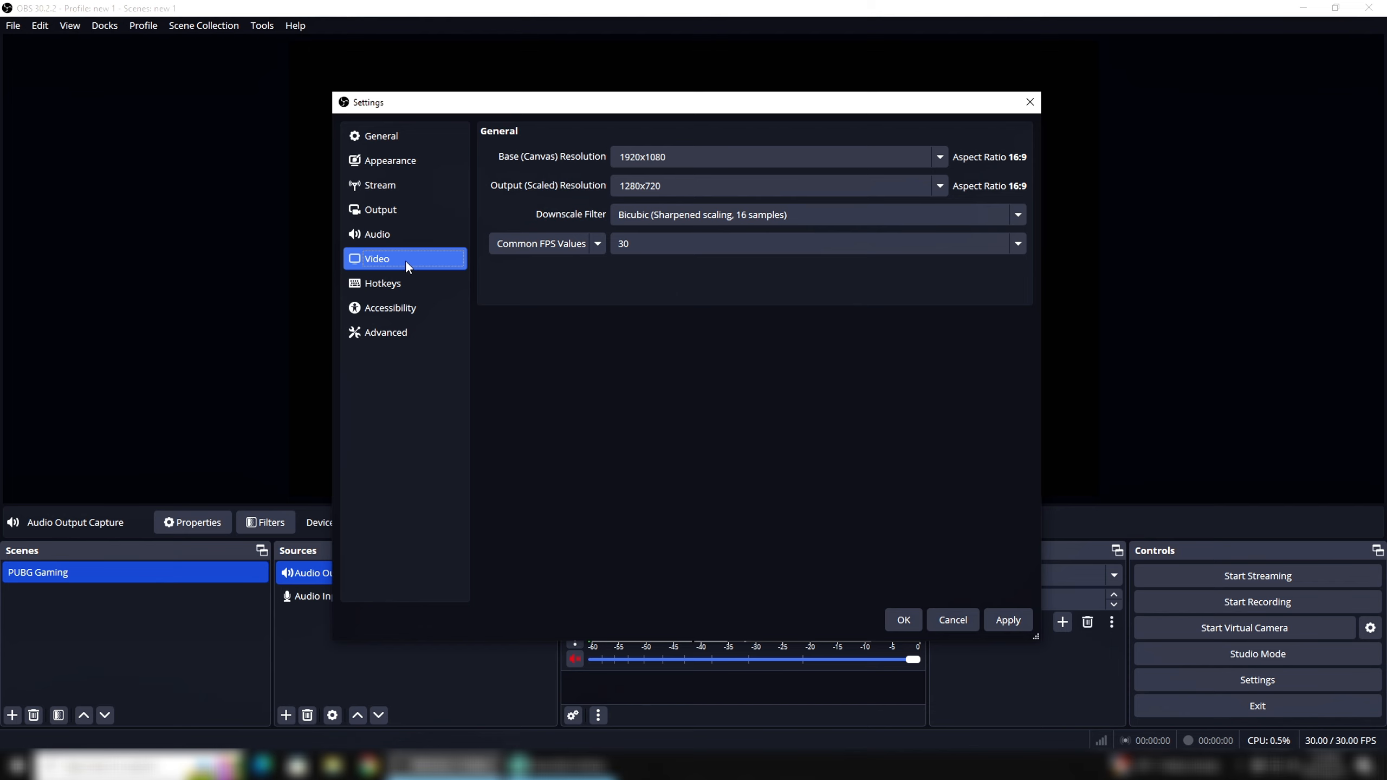
{"action": "left_click_drag", "start_coordinate": [821, 107], "coordinate": [730, 418]}
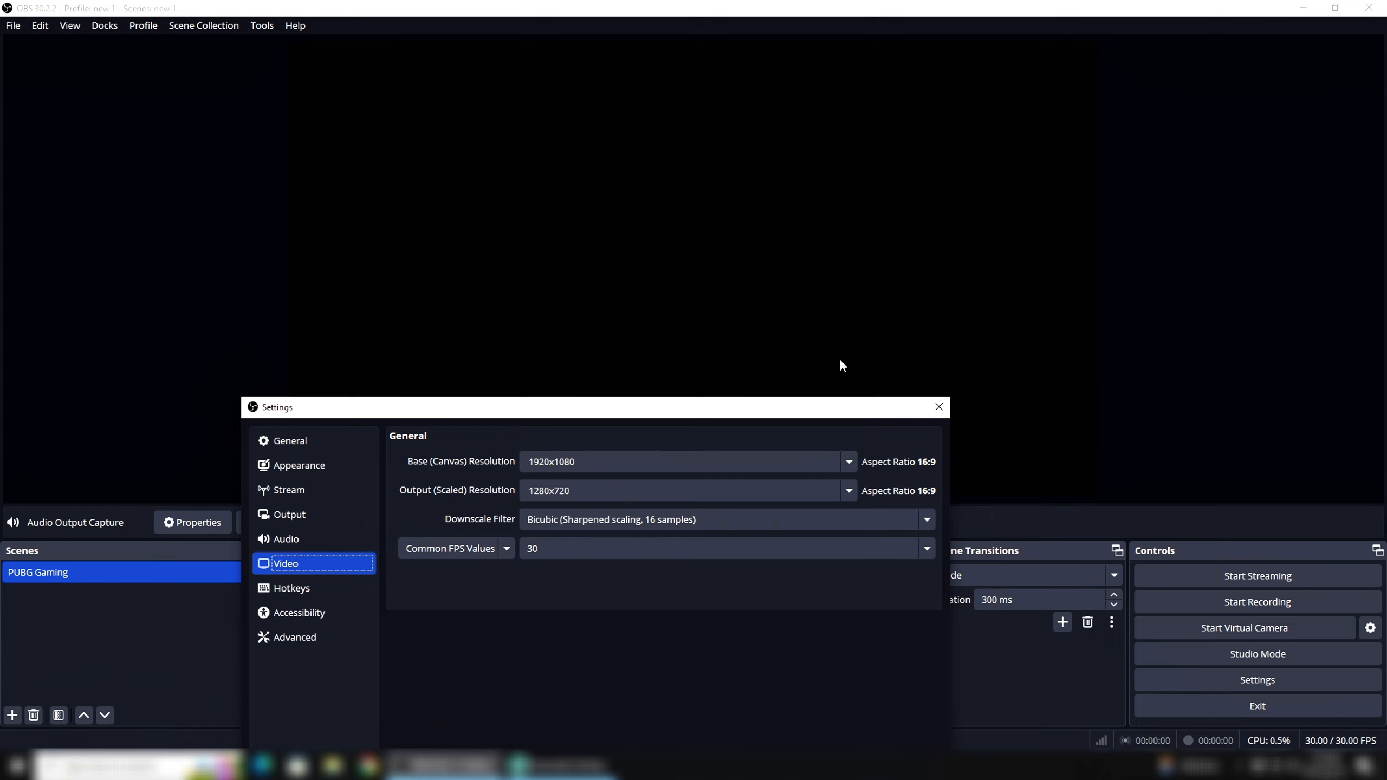
{"action": "left_click_drag", "start_coordinate": [833, 414], "coordinate": [904, 113]}
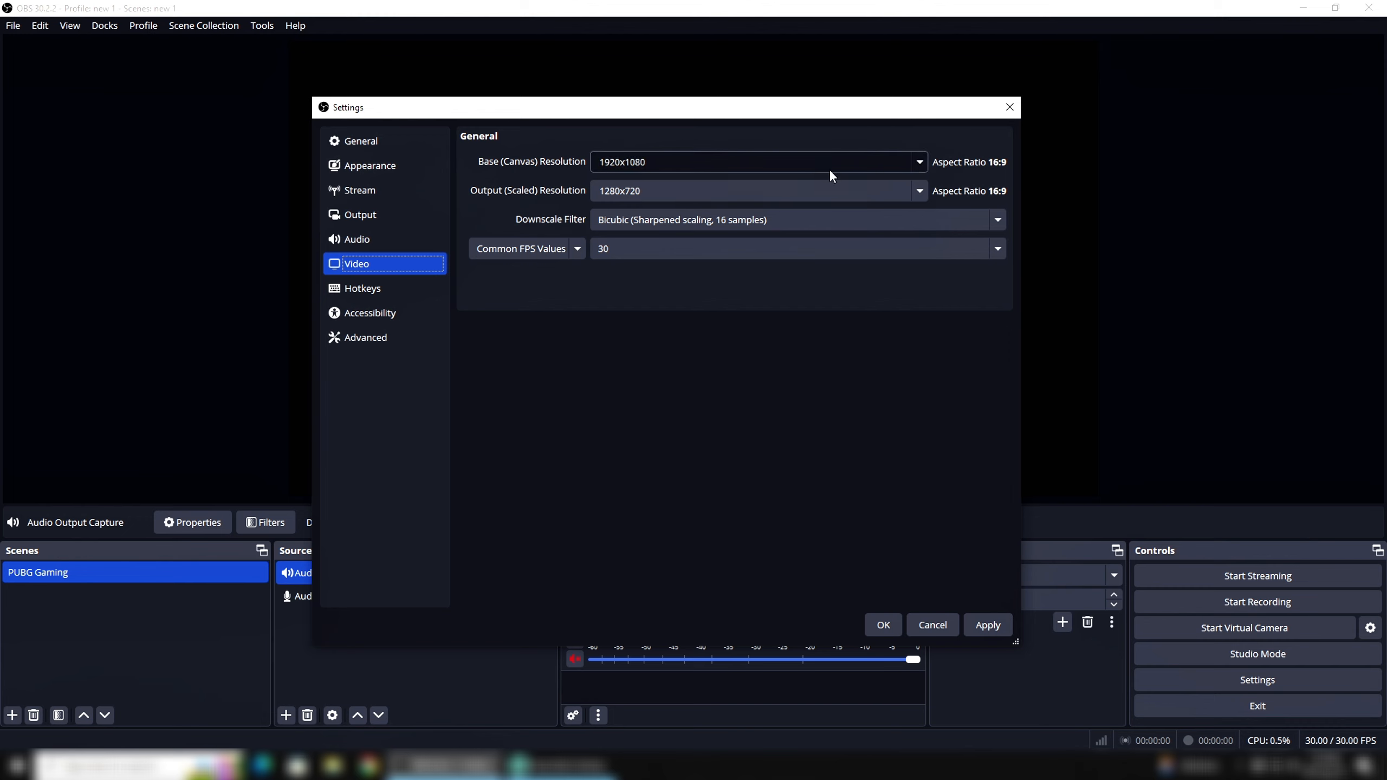
{"action": "left_click", "coordinate": [919, 162]}
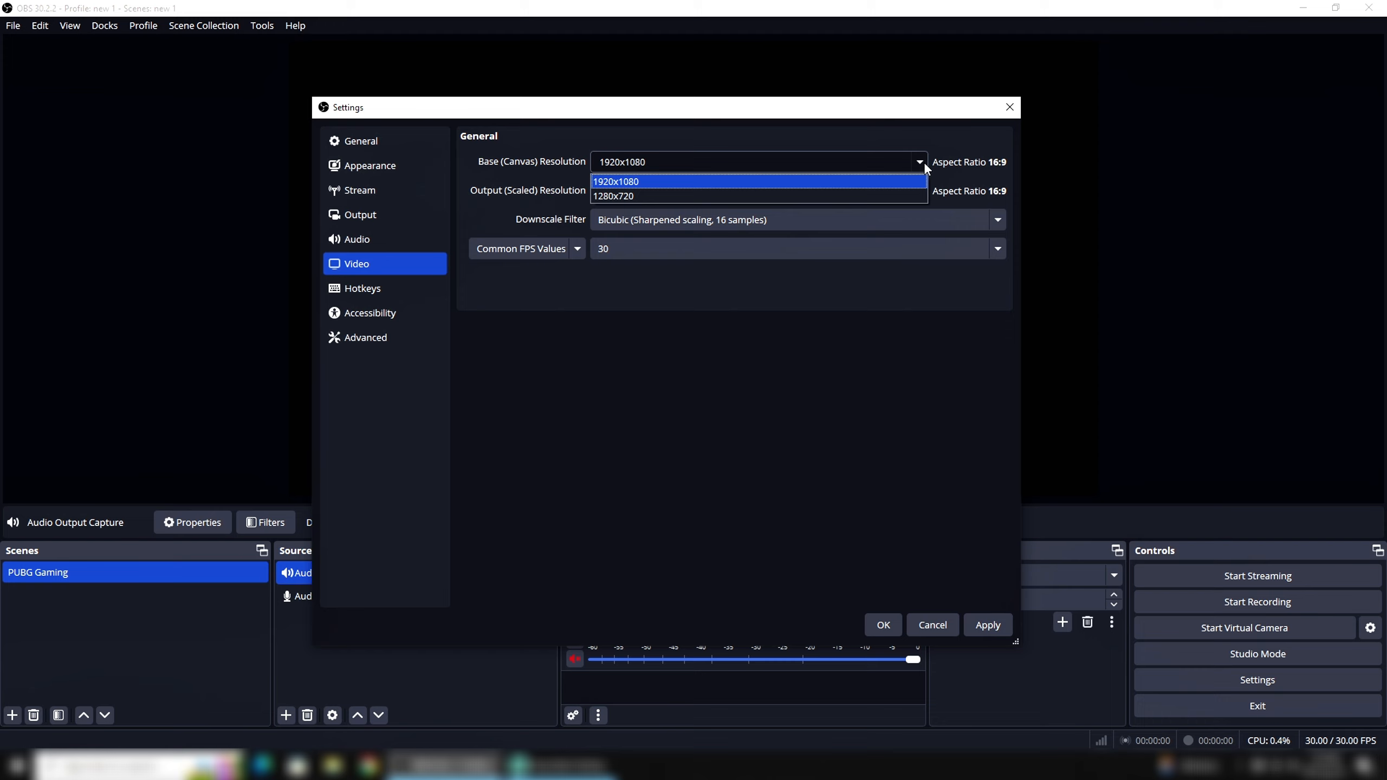
{"action": "left_click", "coordinate": [661, 159]}
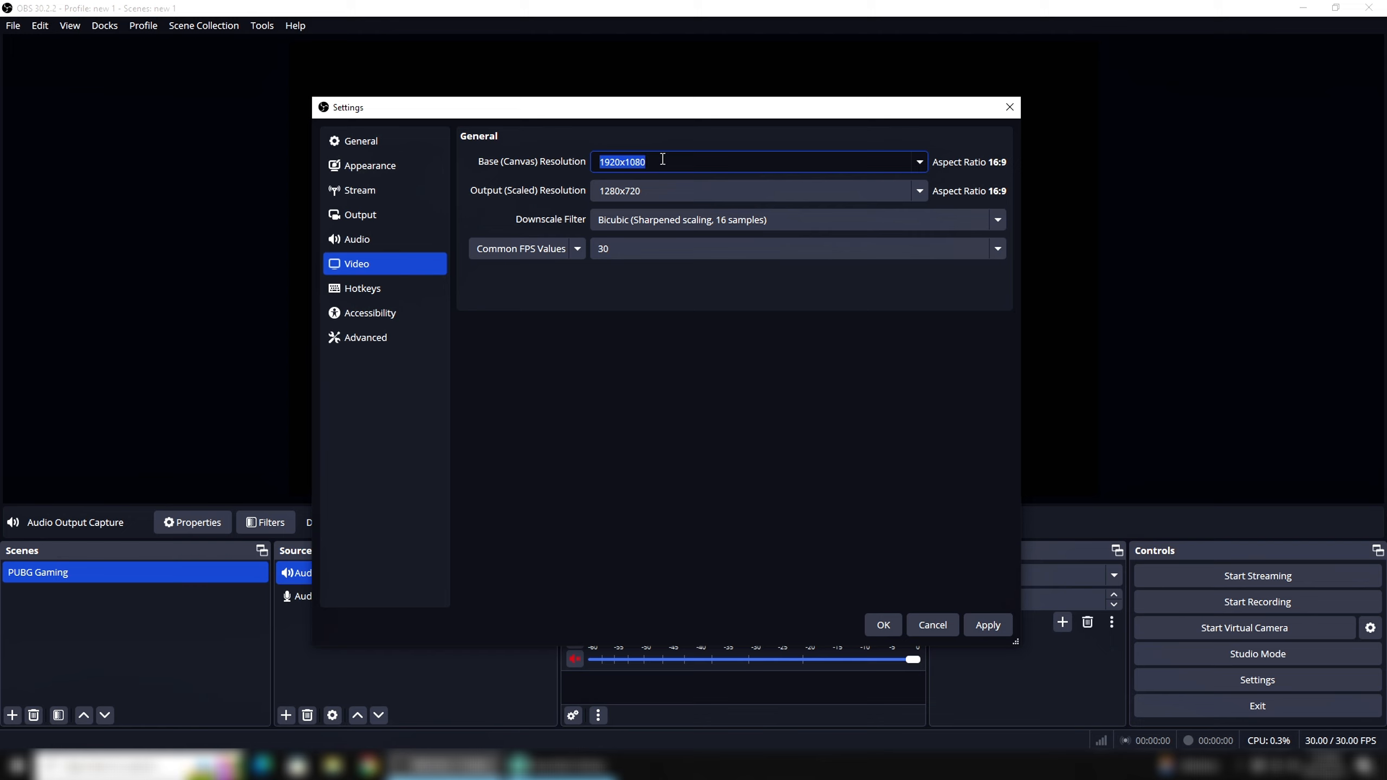
{"action": "key", "text": "BackSpace"}
{"action": "key", "text": "ctrl+z"}
{"action": "type", "text": "1080"}
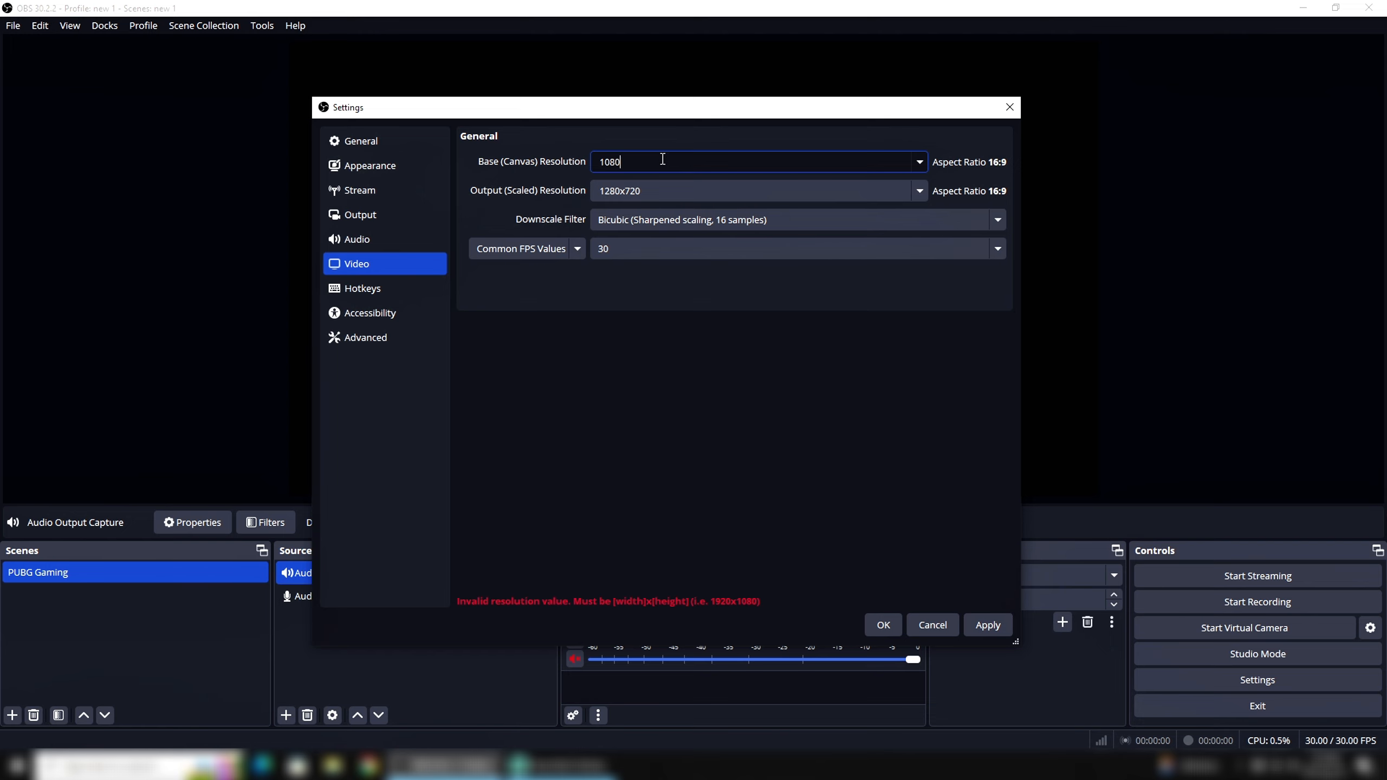
{"action": "type", "text": "x1920"}
{"action": "key", "text": "Return"}
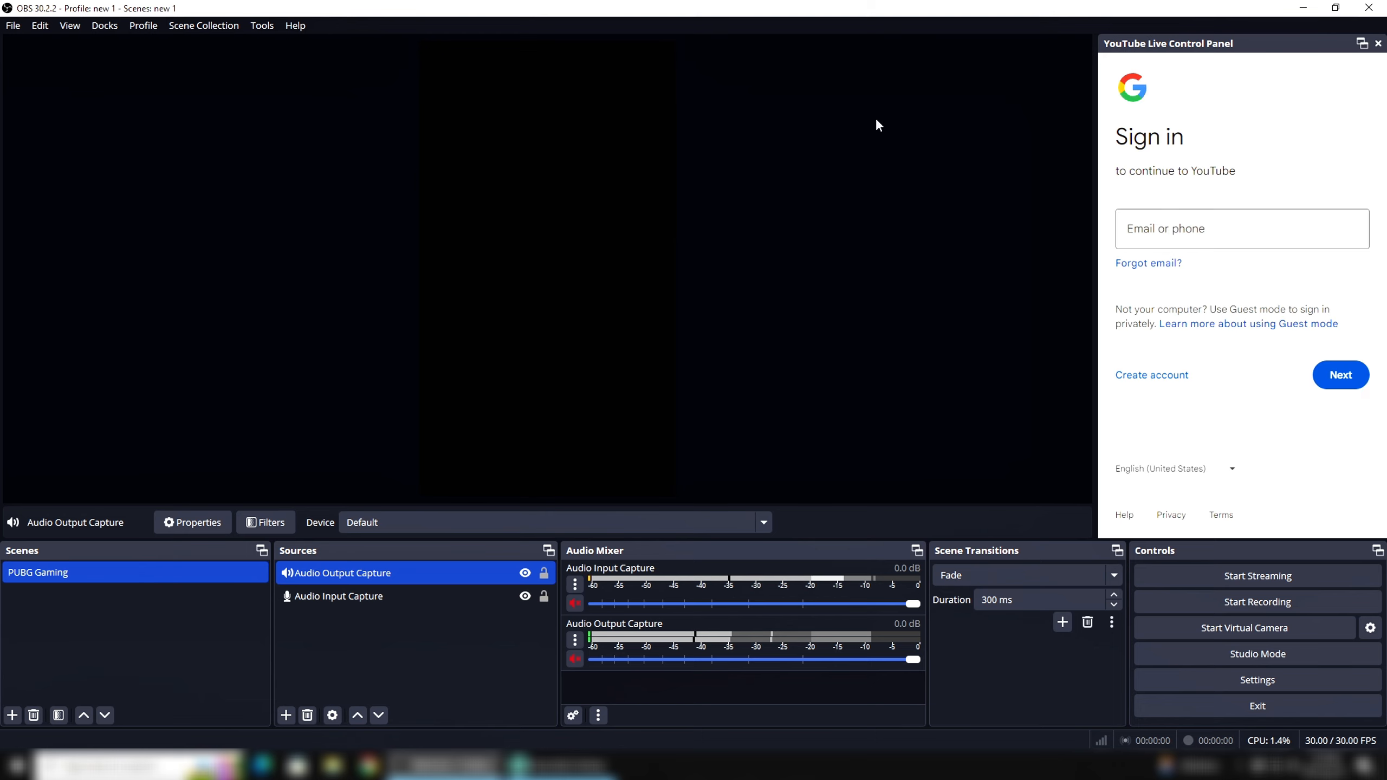
{"action": "left_click", "coordinate": [1378, 44]}
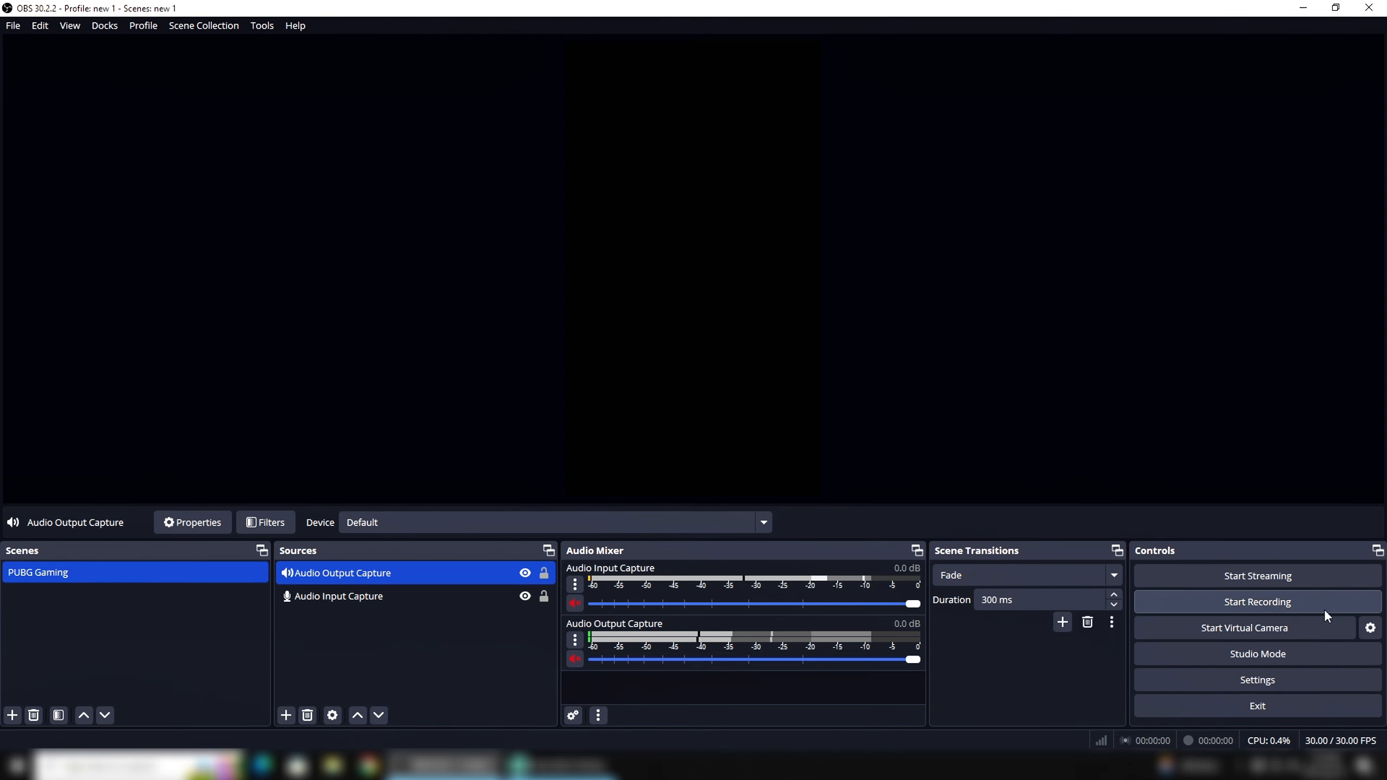
- Enter 1080x1920 as the output (scaled) resolution in the video settings and confirm
{"action": "left_click", "coordinate": [1257, 680]}
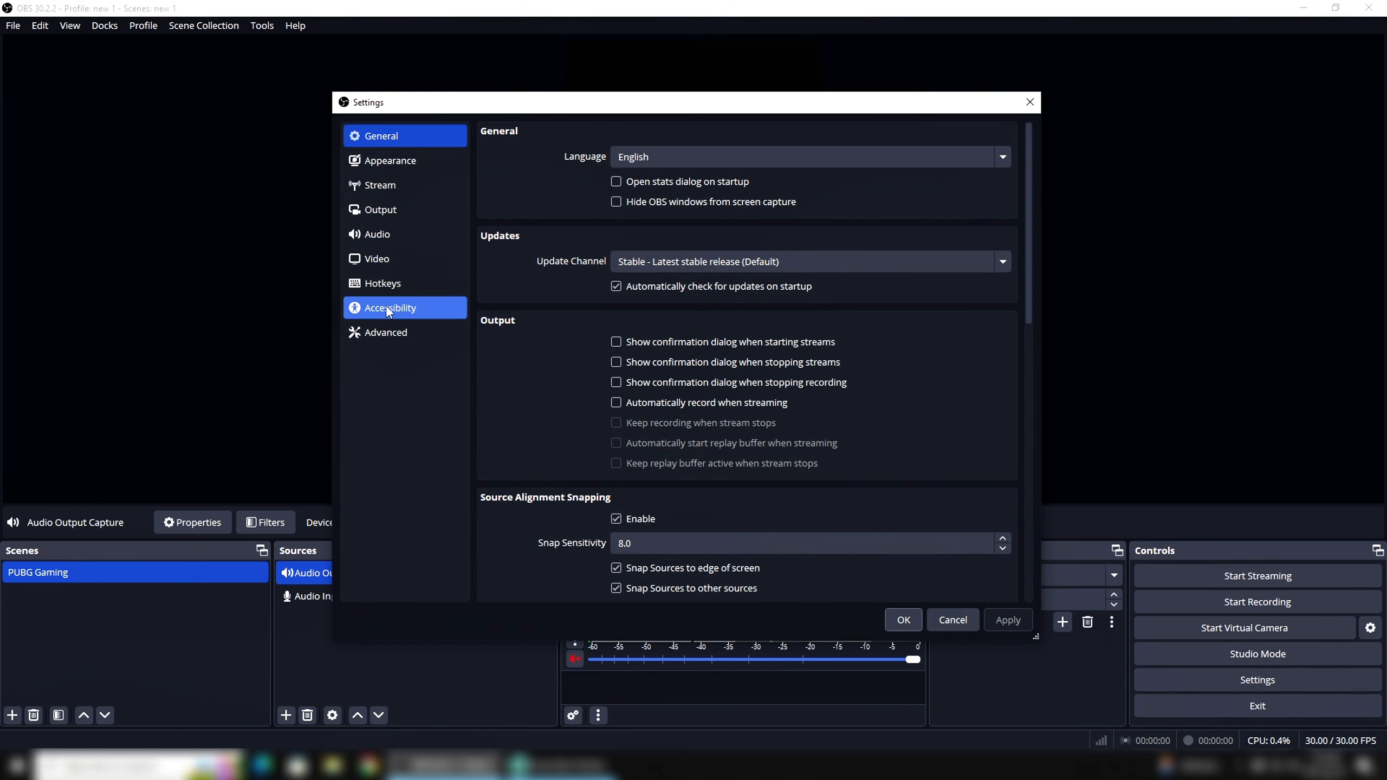
{"action": "left_click", "coordinate": [386, 259]}
{"action": "left_click_drag", "start_coordinate": [666, 186], "coordinate": [612, 178]}
{"action": "type", "text": "1"}
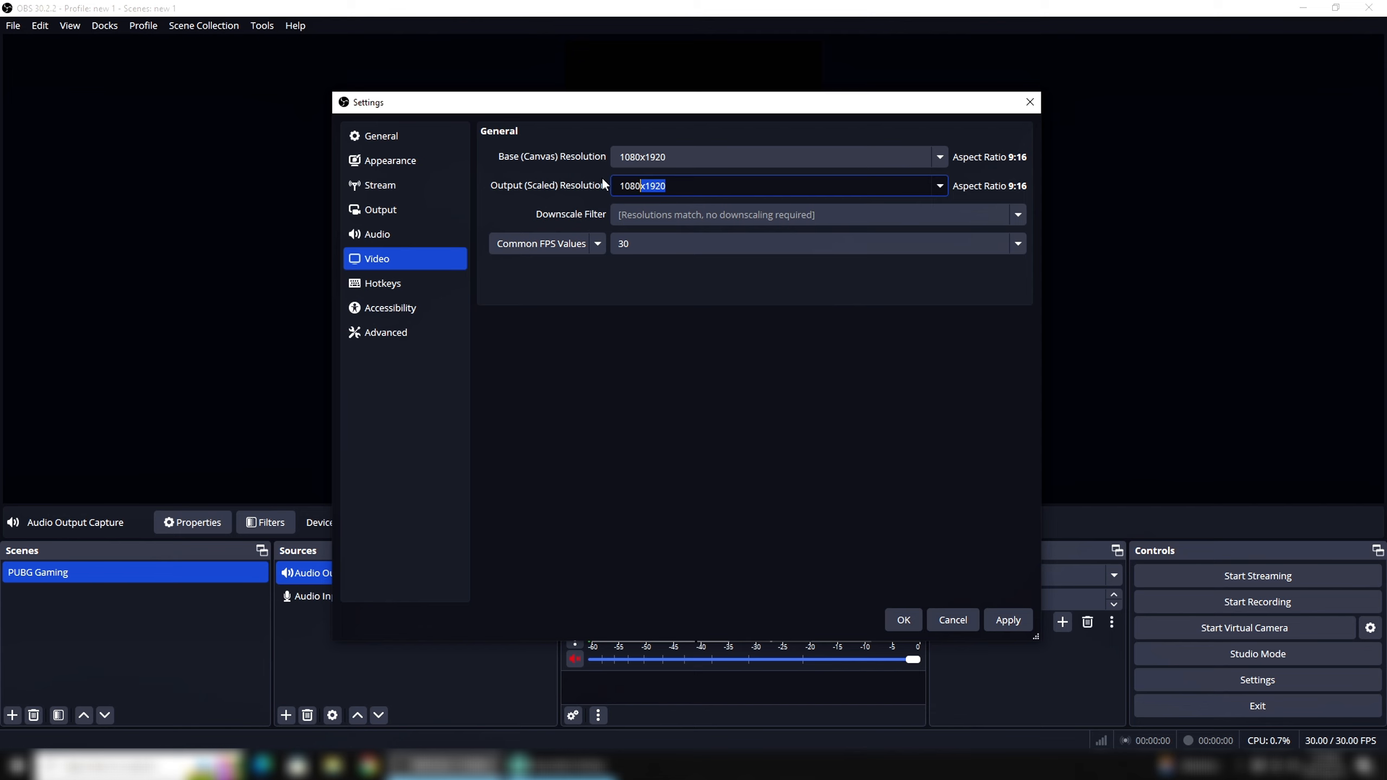
{"action": "type", "text": "080x1920"}
{"action": "key", "text": "Return"}
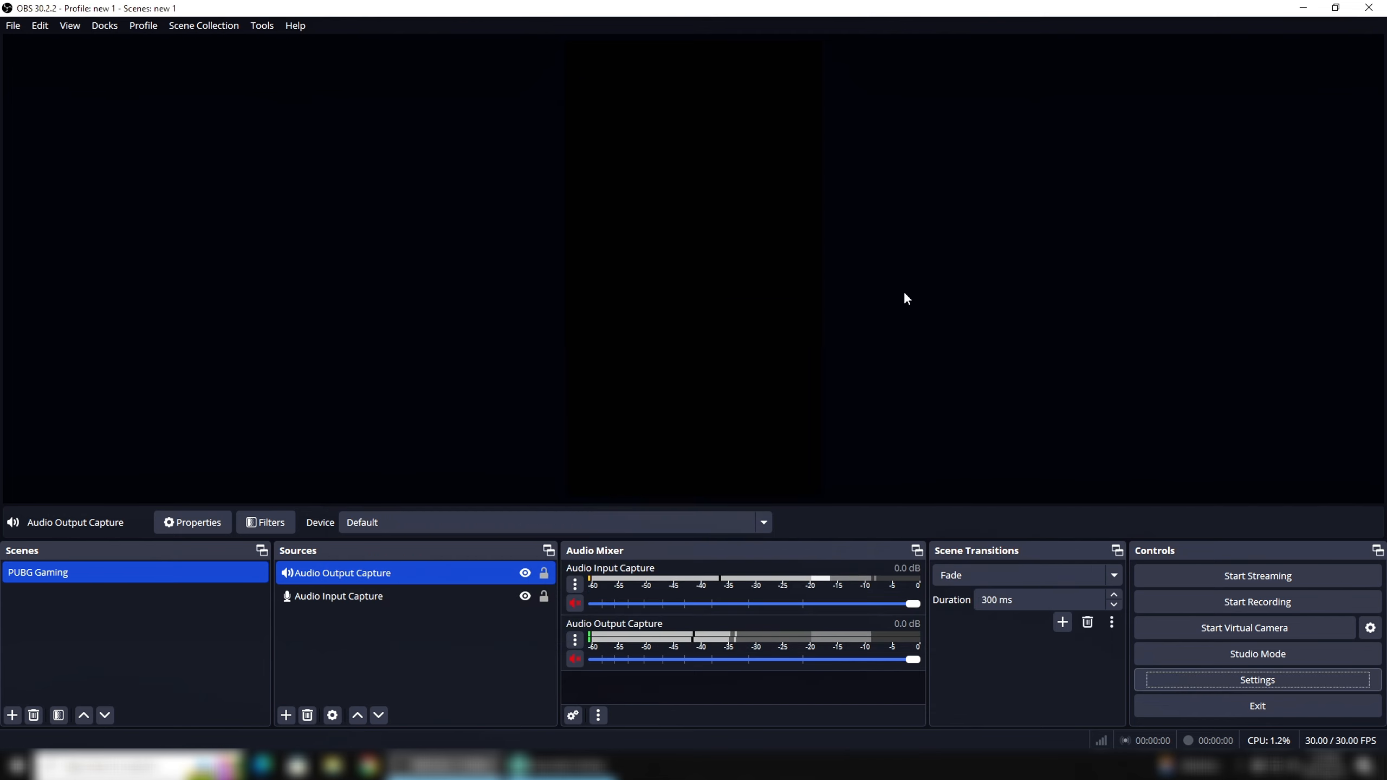
- Set the common FPS value to 60 in the video settings, apply it and close the settings
{"action": "left_click", "coordinate": [1211, 676]}
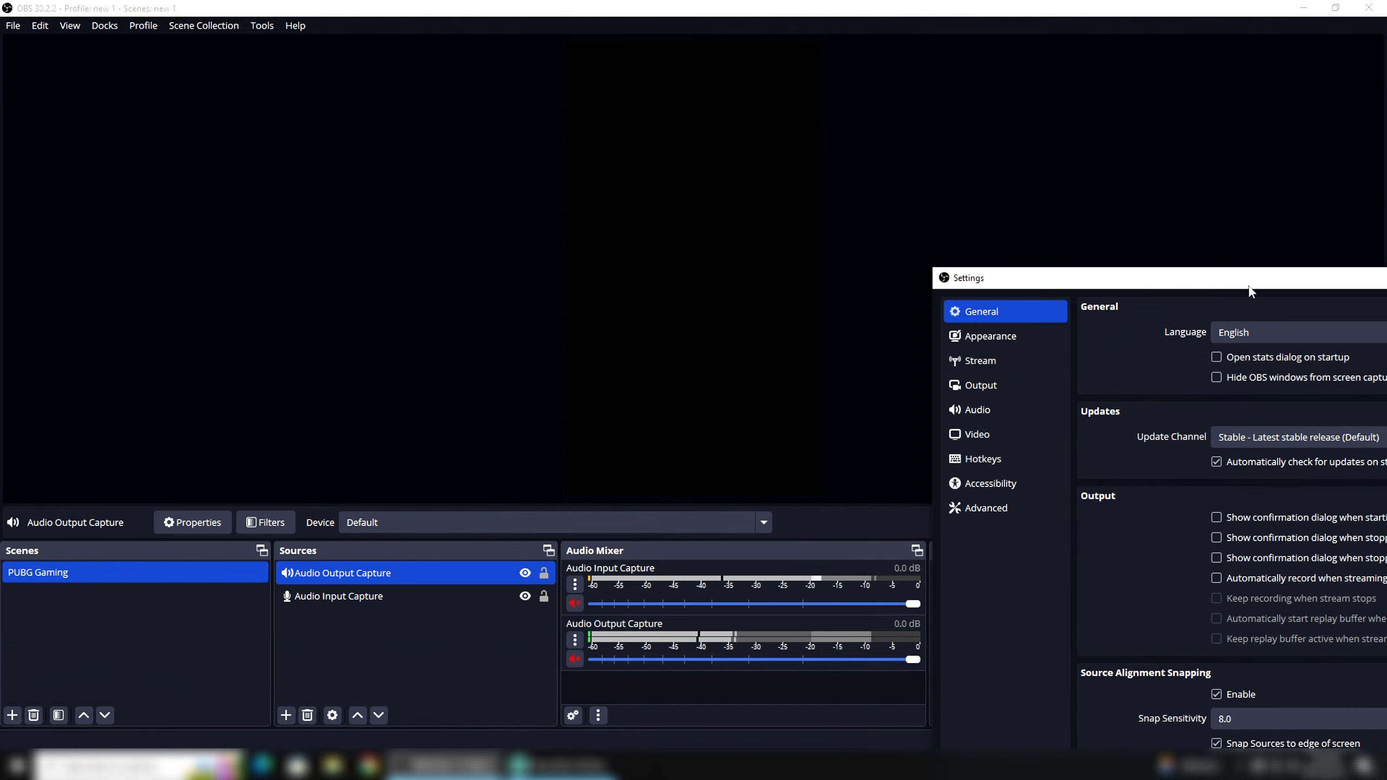
{"action": "left_click_drag", "start_coordinate": [1248, 280], "coordinate": [536, 157]}
{"action": "left_click", "coordinate": [280, 308]}
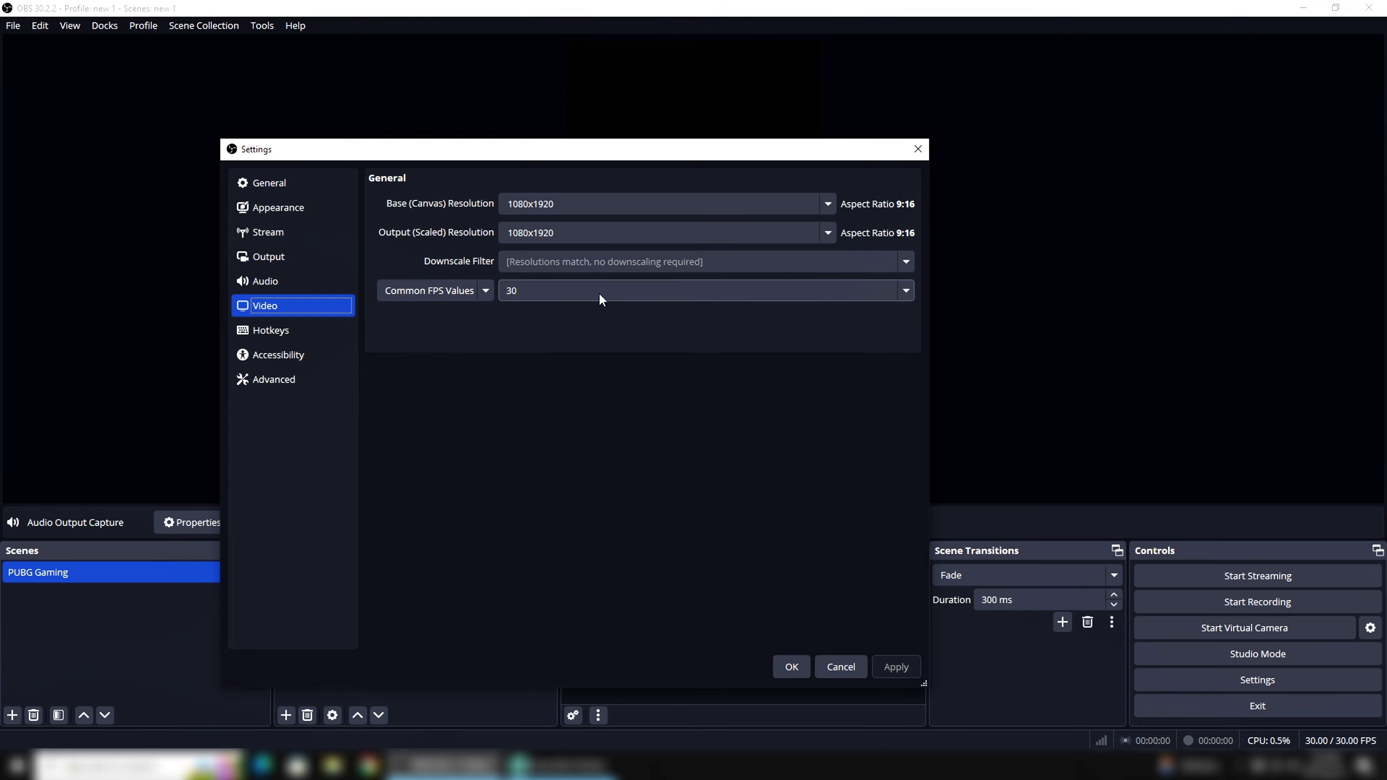
{"action": "left_click", "coordinate": [702, 290]}
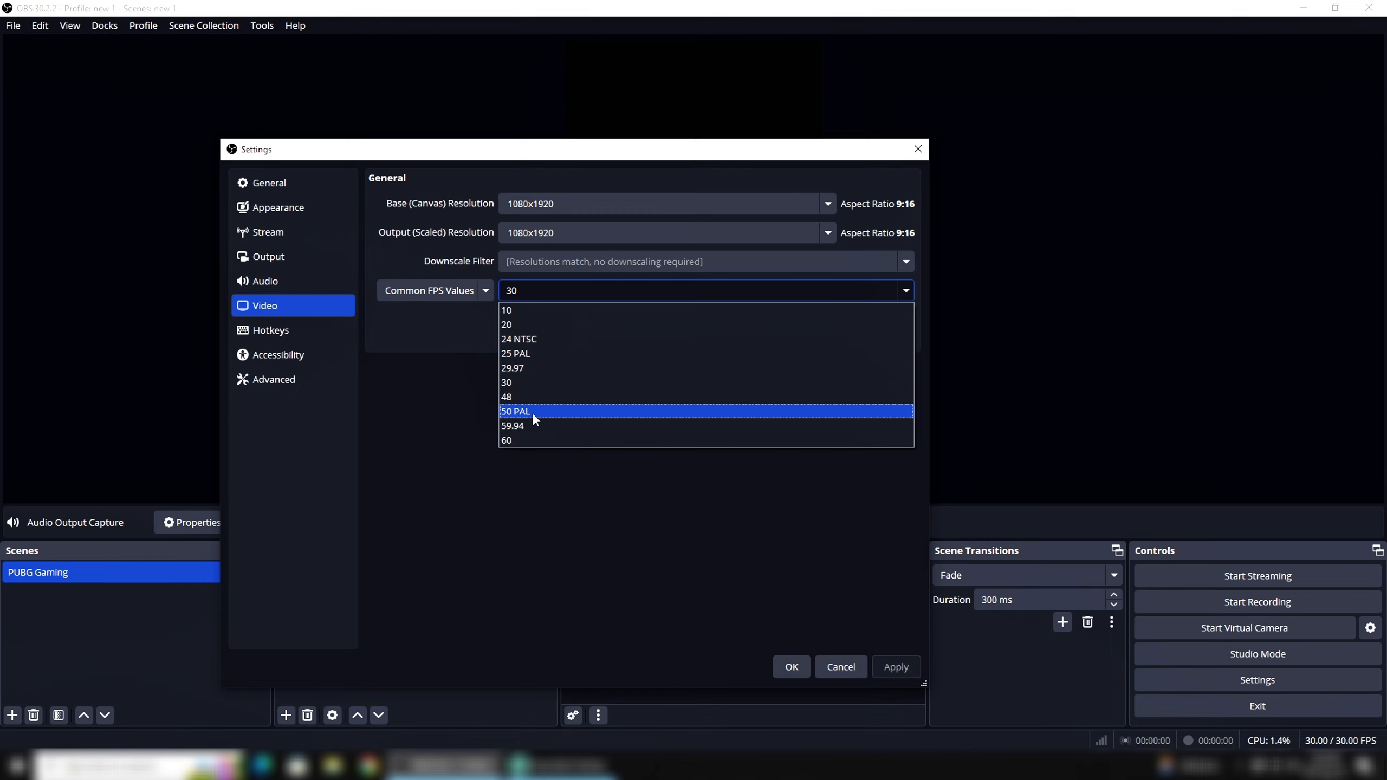
{"action": "left_click", "coordinate": [535, 442]}
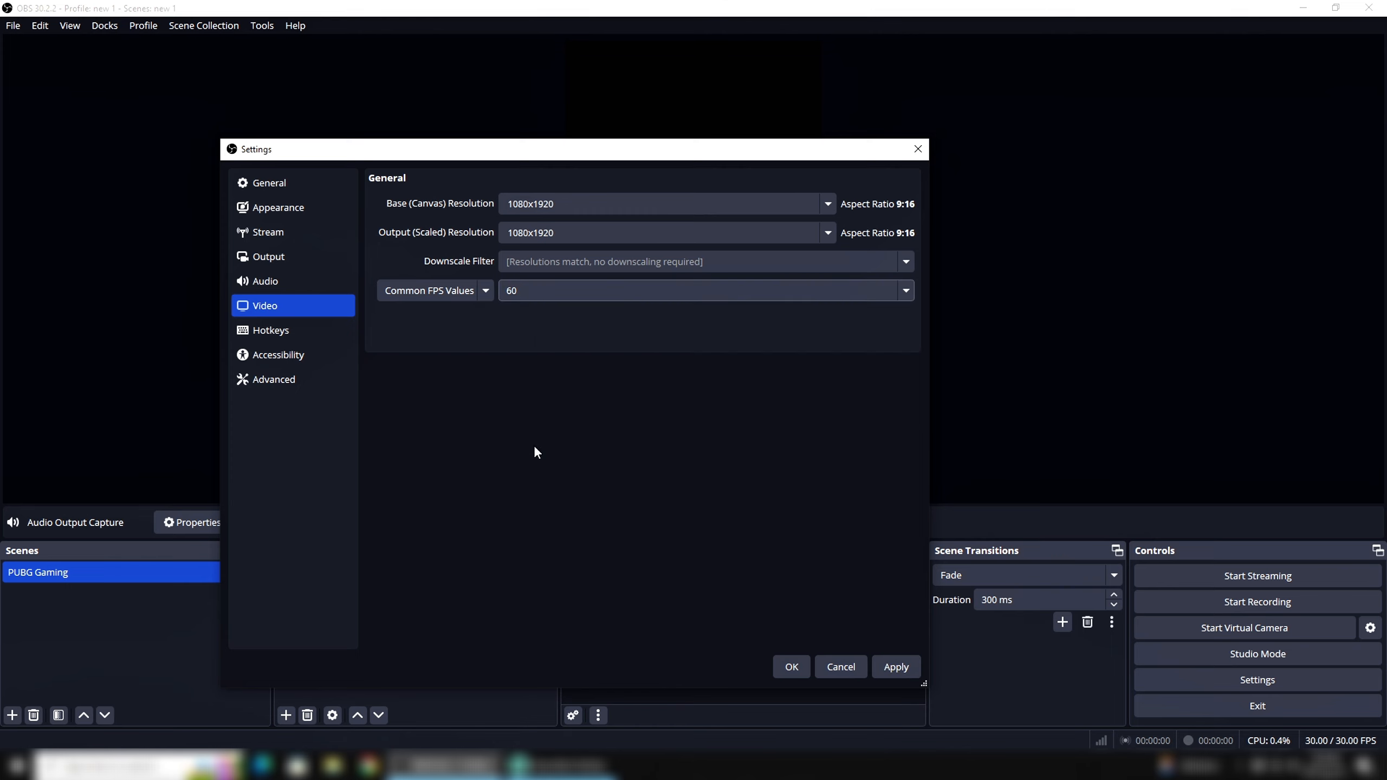
{"action": "left_click", "coordinate": [888, 667]}
{"action": "left_click", "coordinate": [793, 667]}
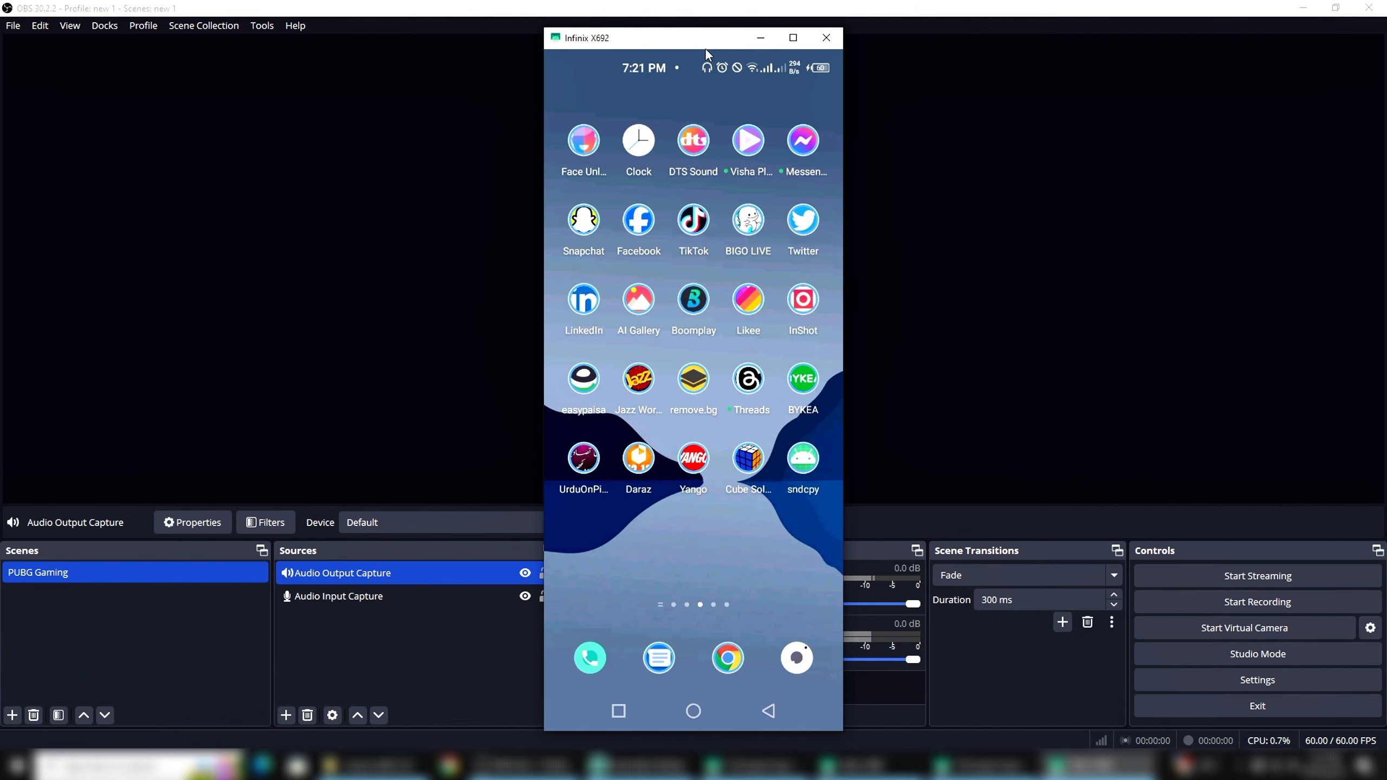
- Move the mirrored Infinix X692 phone window aside from the centre of the preview canvas
{"action": "left_click_drag", "start_coordinate": [706, 50], "coordinate": [923, 64]}
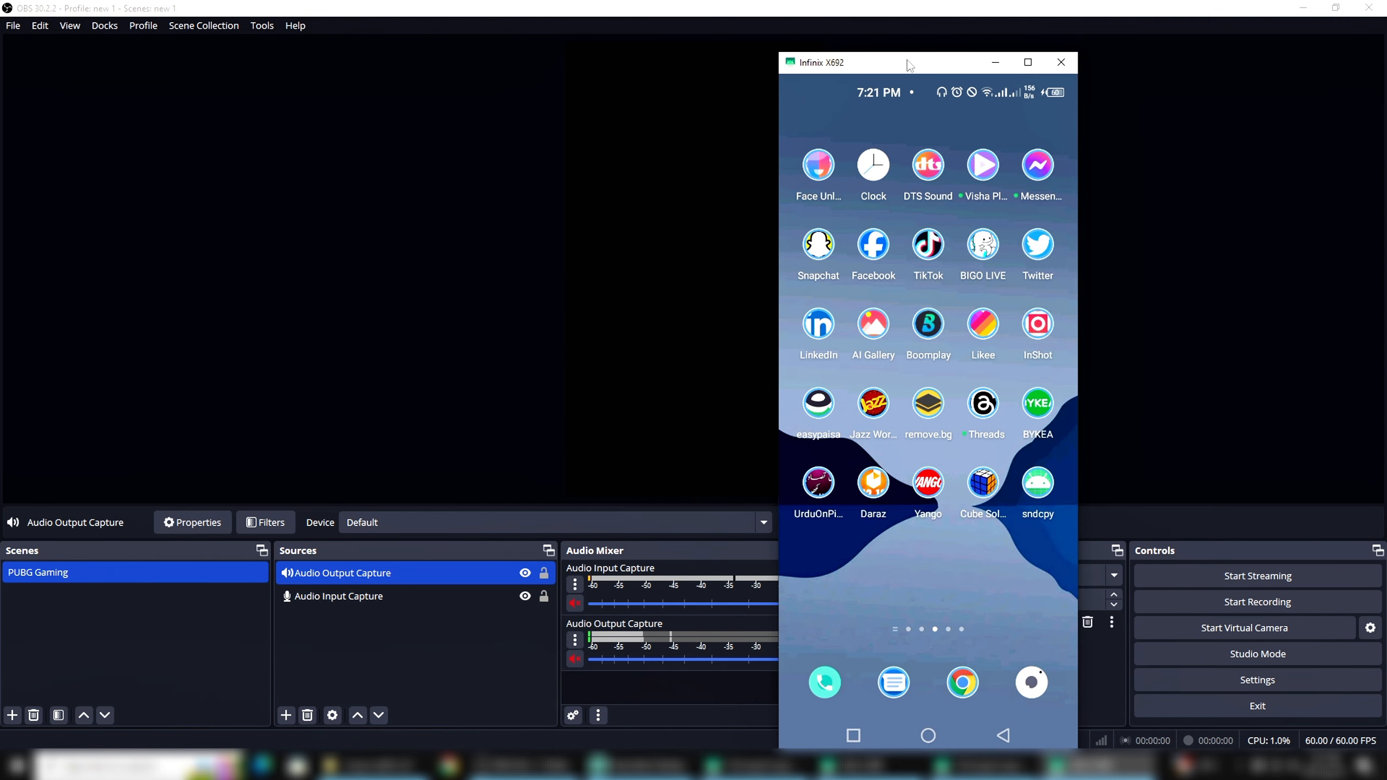
- Add a new Game Capture source to the PUBG Gaming scene, keeping its default name
{"action": "left_click", "coordinate": [478, 208]}
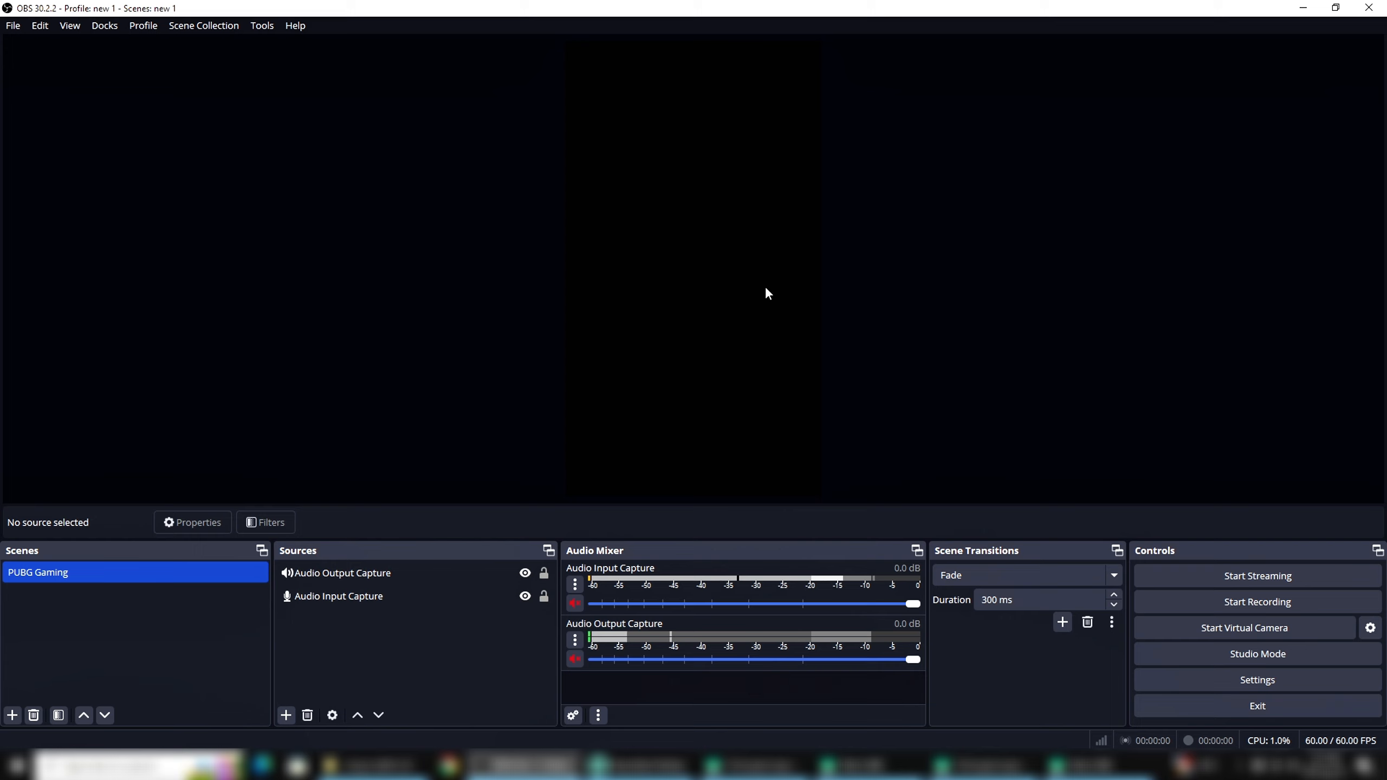
{"action": "left_click", "coordinate": [286, 716]}
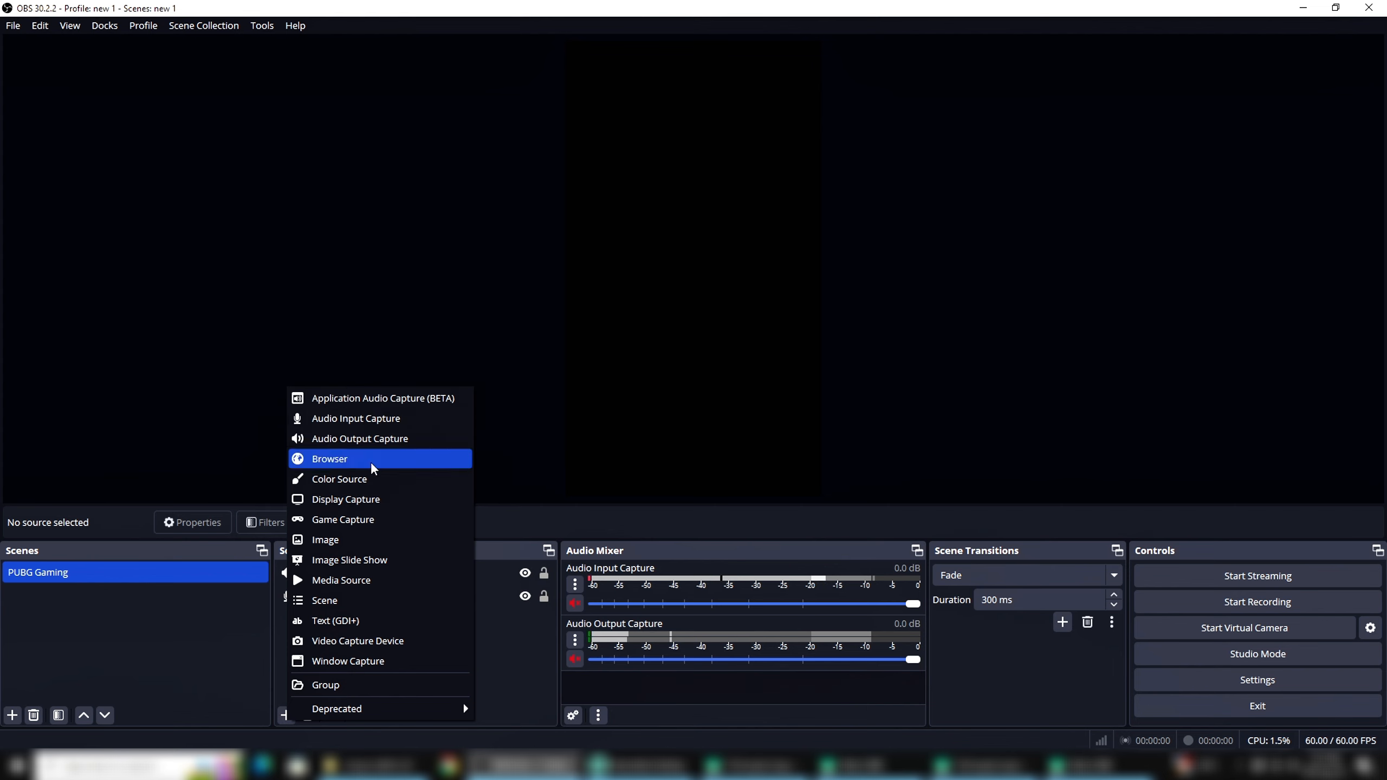
{"action": "left_click", "coordinate": [373, 519]}
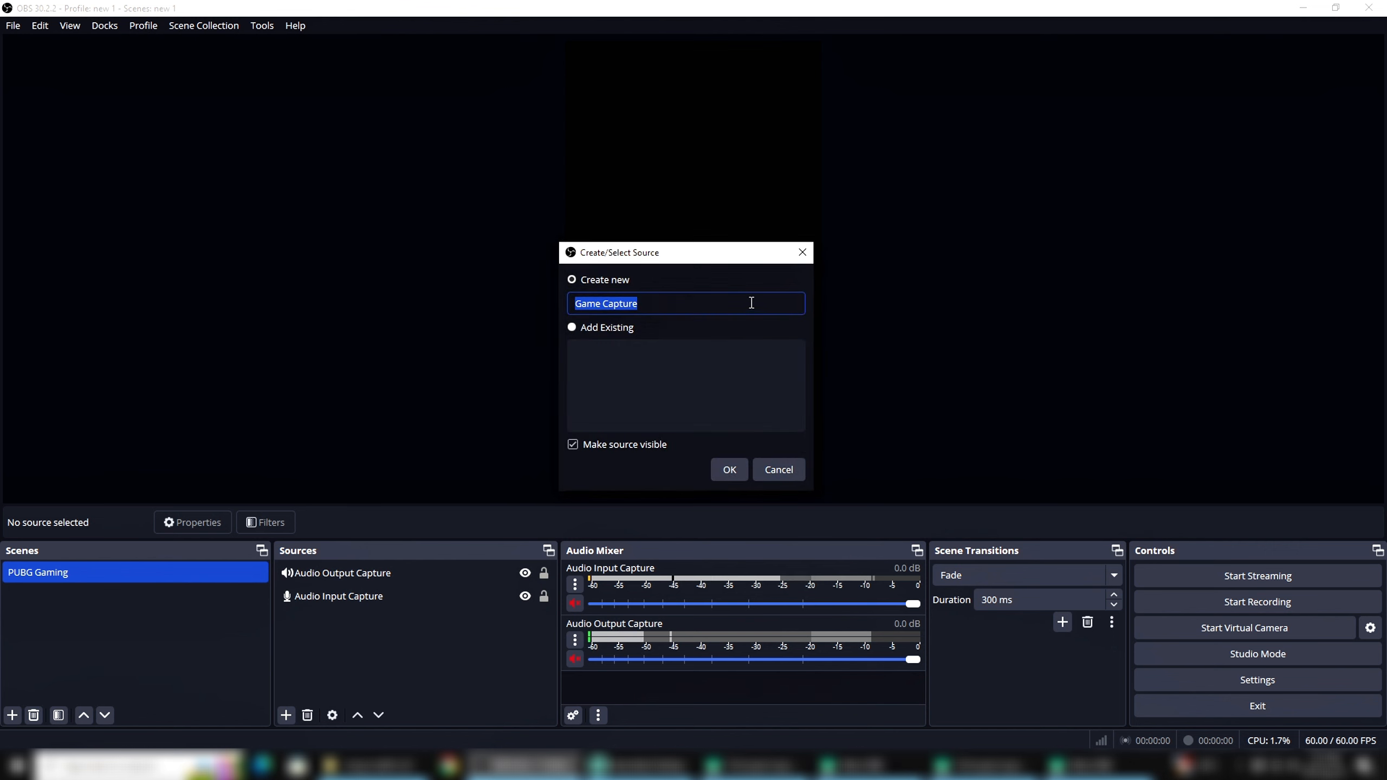
{"action": "left_click", "coordinate": [729, 469]}
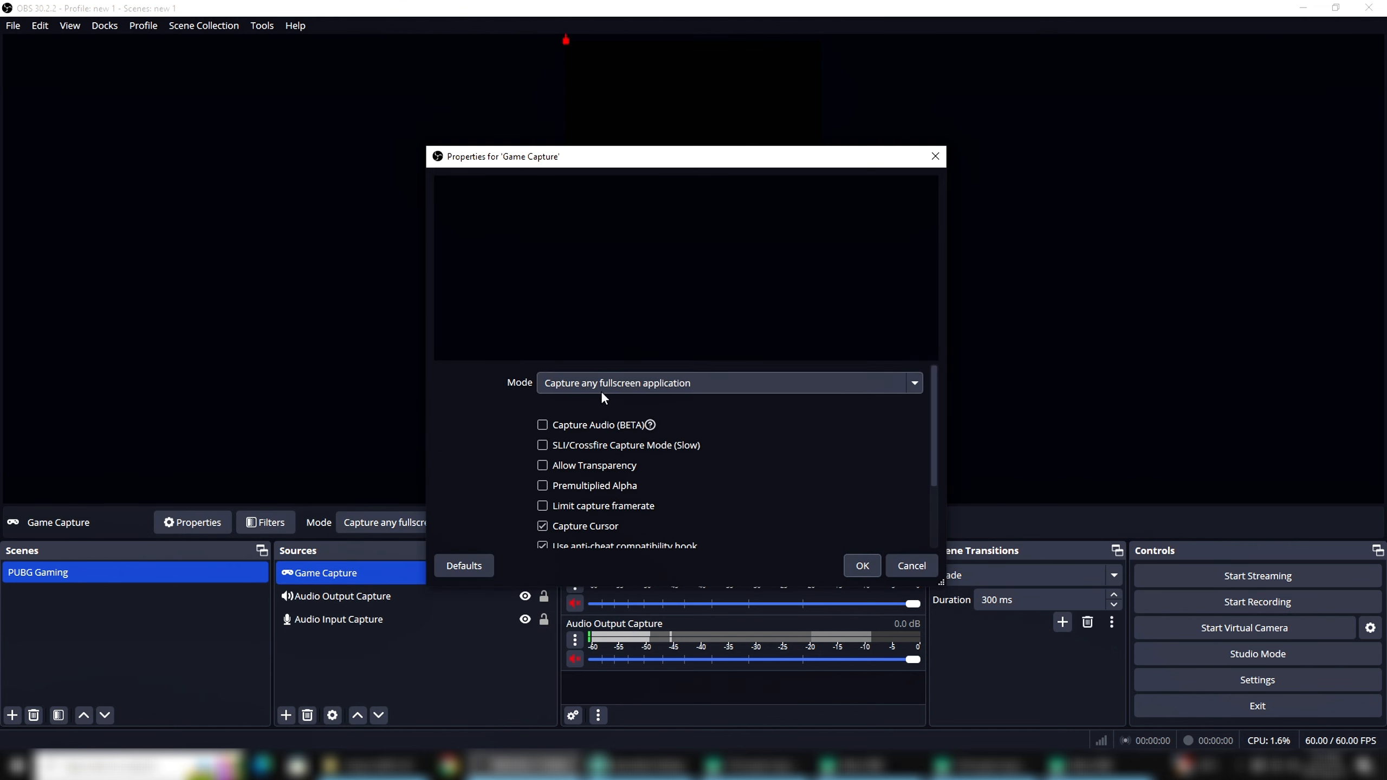
- Set the Game Capture to capture a specific window, choose [scrcpy.exe]: Infinix X692 and confirm the properties
{"action": "left_click", "coordinate": [918, 385]}
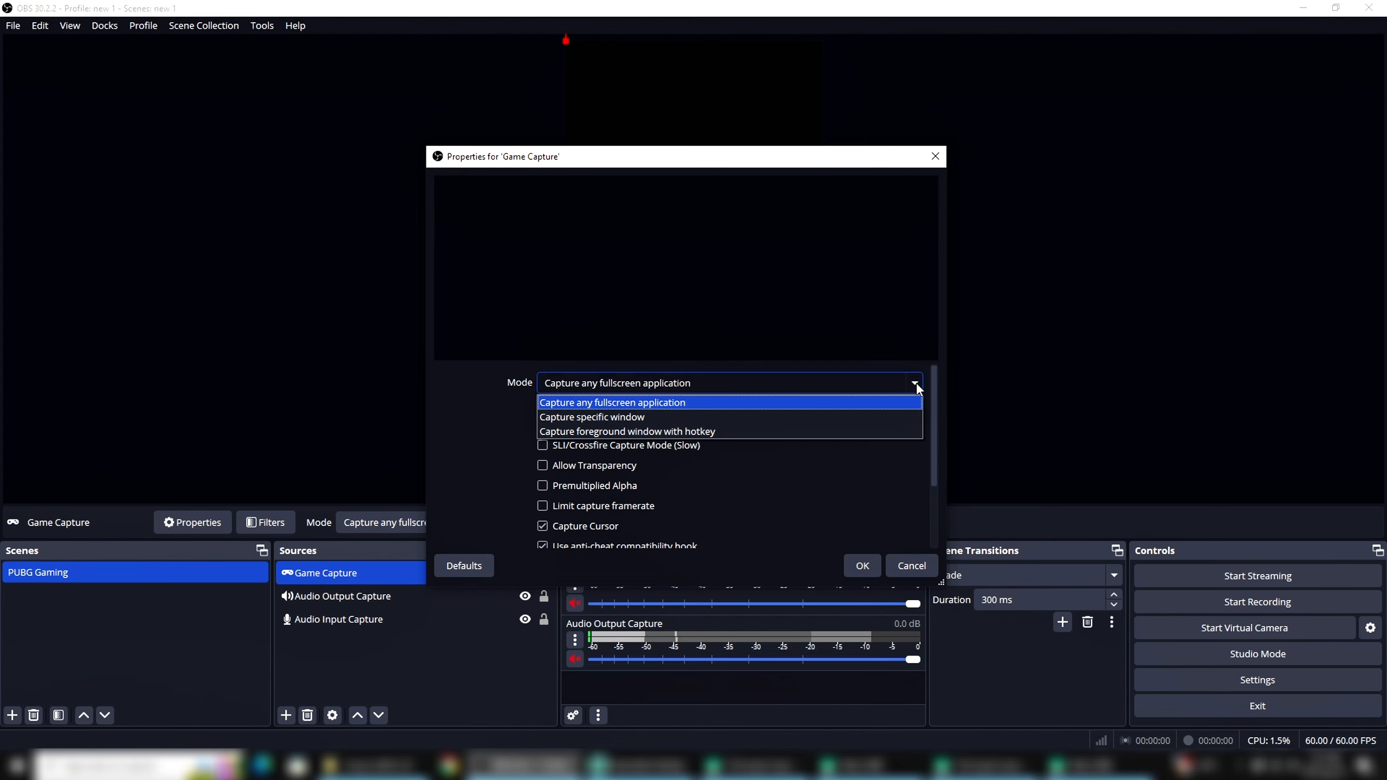
{"action": "left_click", "coordinate": [594, 418]}
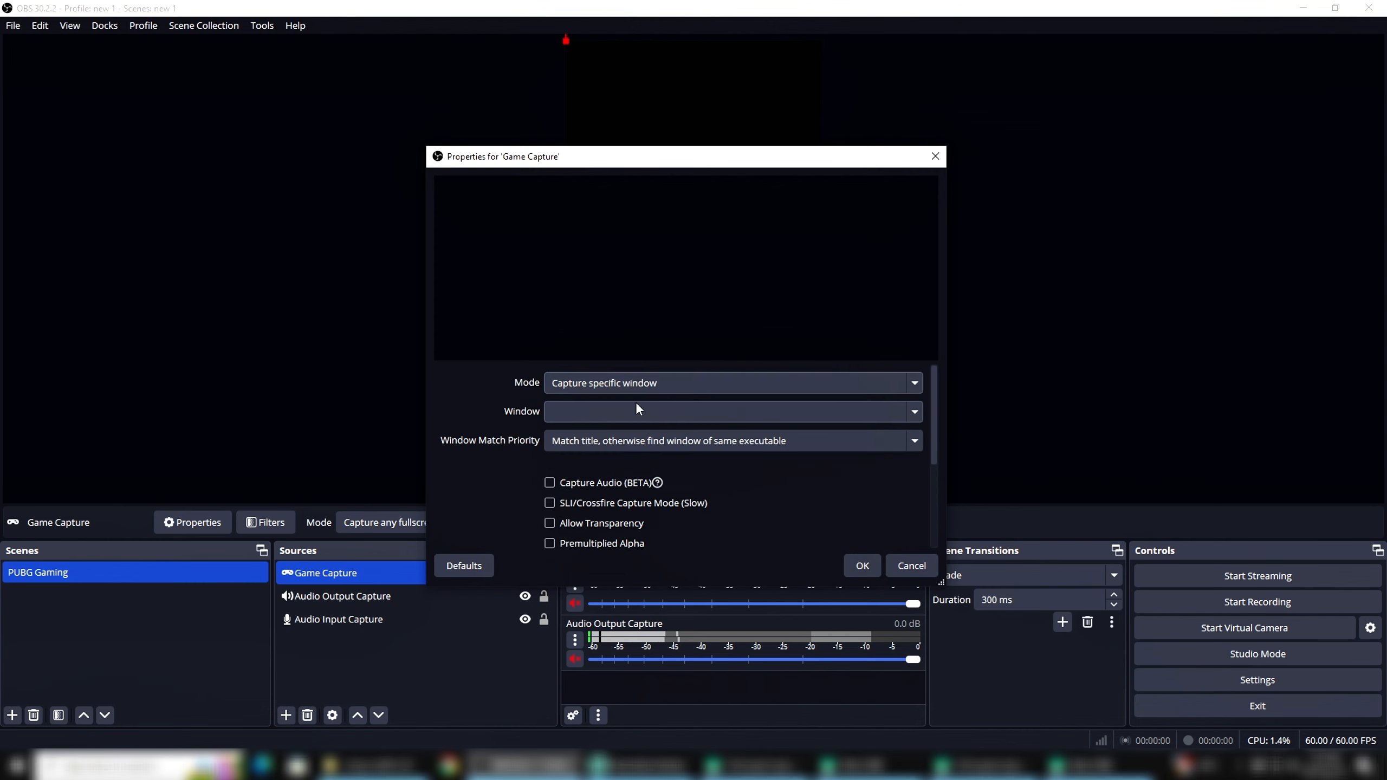
{"action": "left_click", "coordinate": [915, 413]}
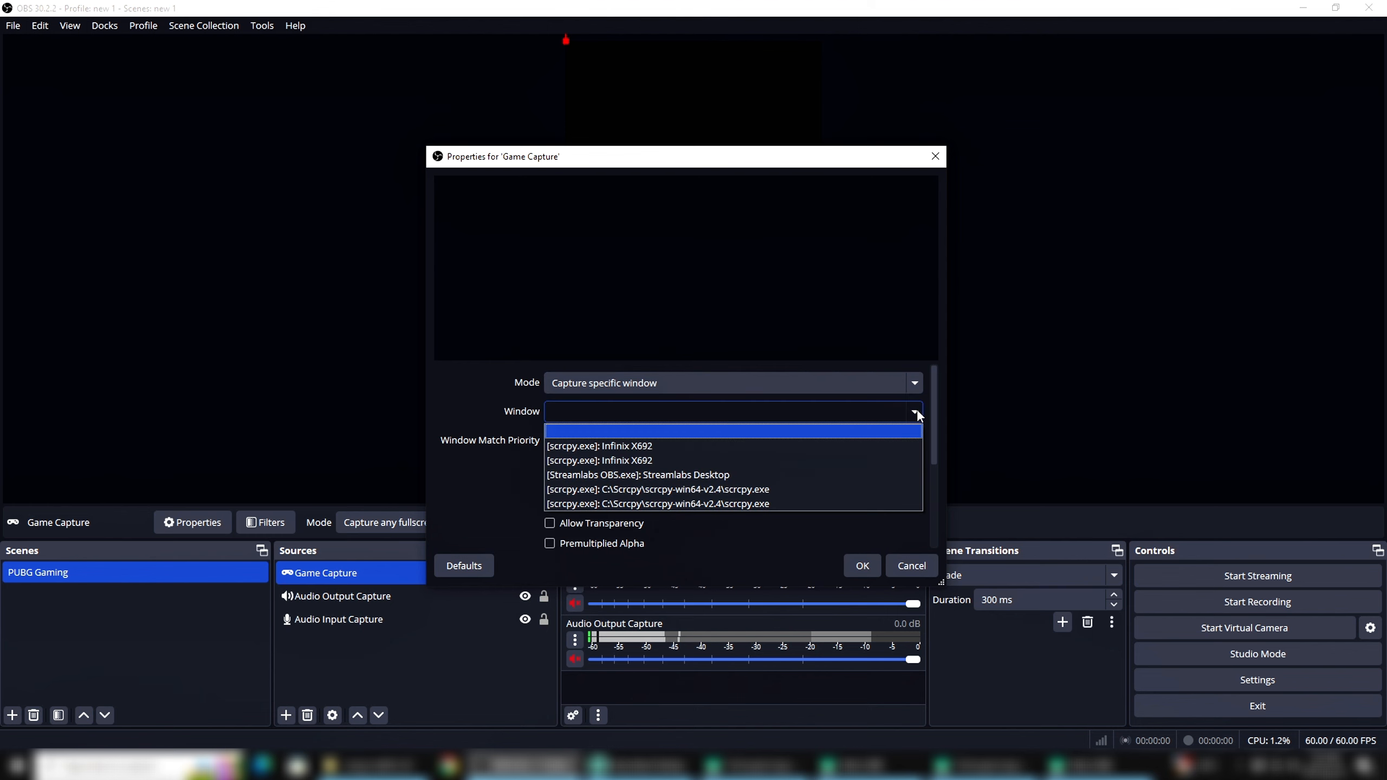
{"action": "left_click", "coordinate": [703, 444]}
{"action": "key", "text": "Return"}
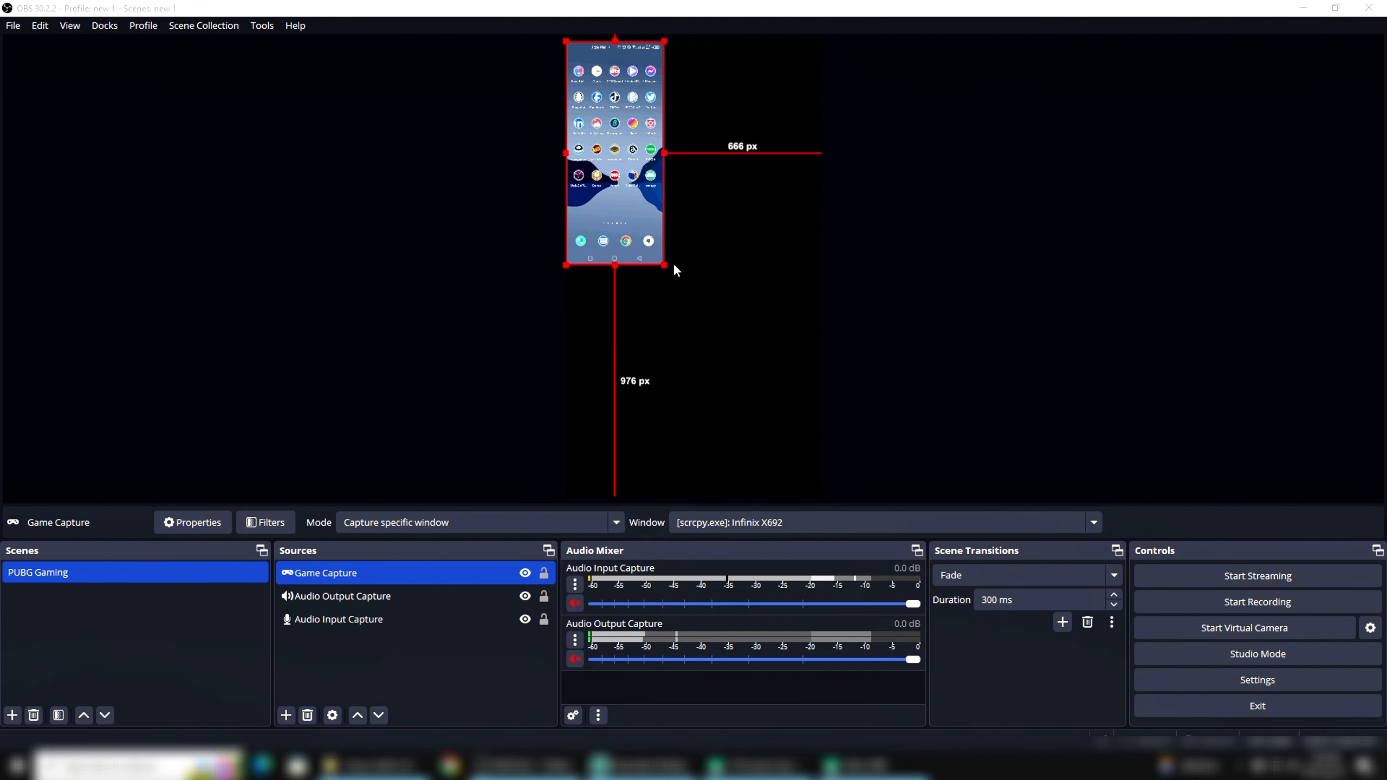
- Enlarge the phone capture in the preview until it fills the full height and width of the vertical canvas
{"action": "left_click_drag", "start_coordinate": [666, 266], "coordinate": [767, 416]}
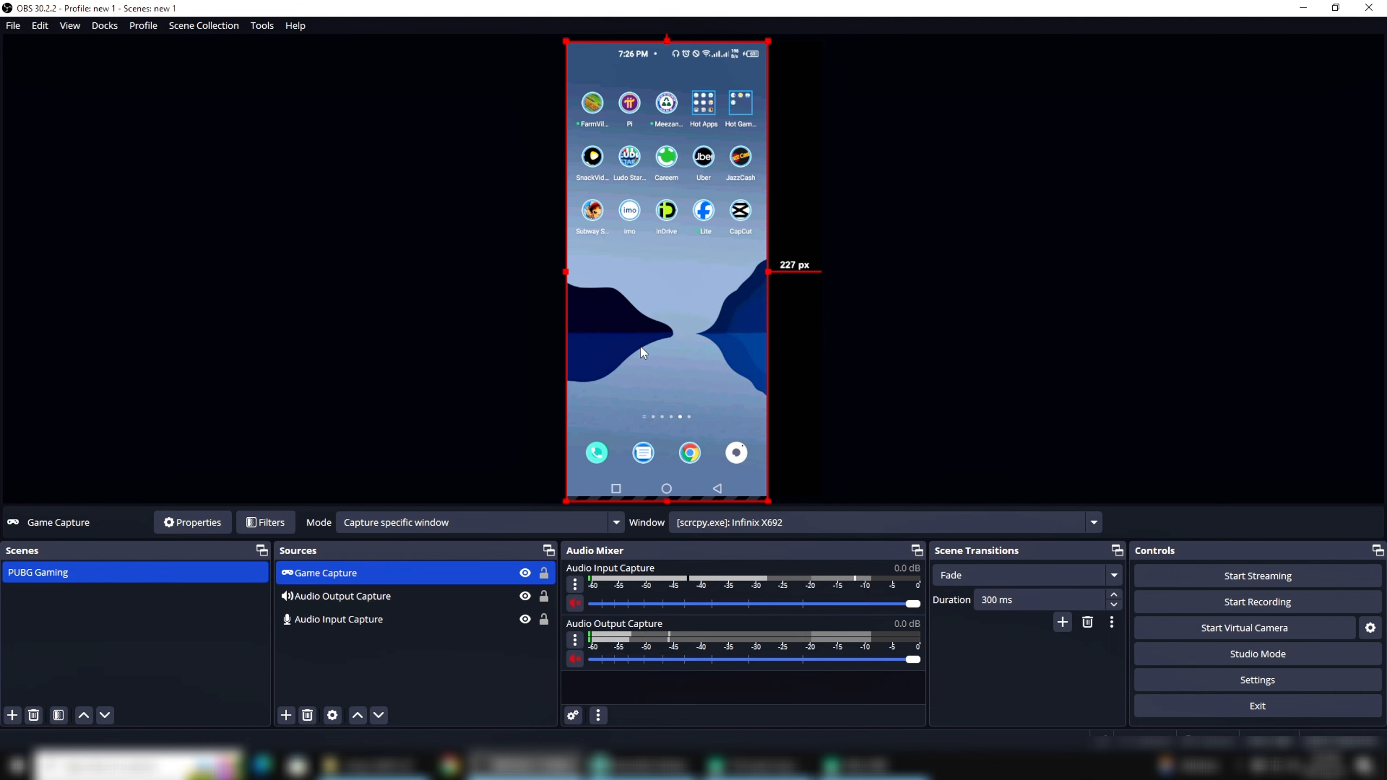
{"action": "left_click_drag", "start_coordinate": [768, 271], "coordinate": [770, 269]}
{"action": "left_click_drag", "start_coordinate": [769, 268], "coordinate": [821, 268]}
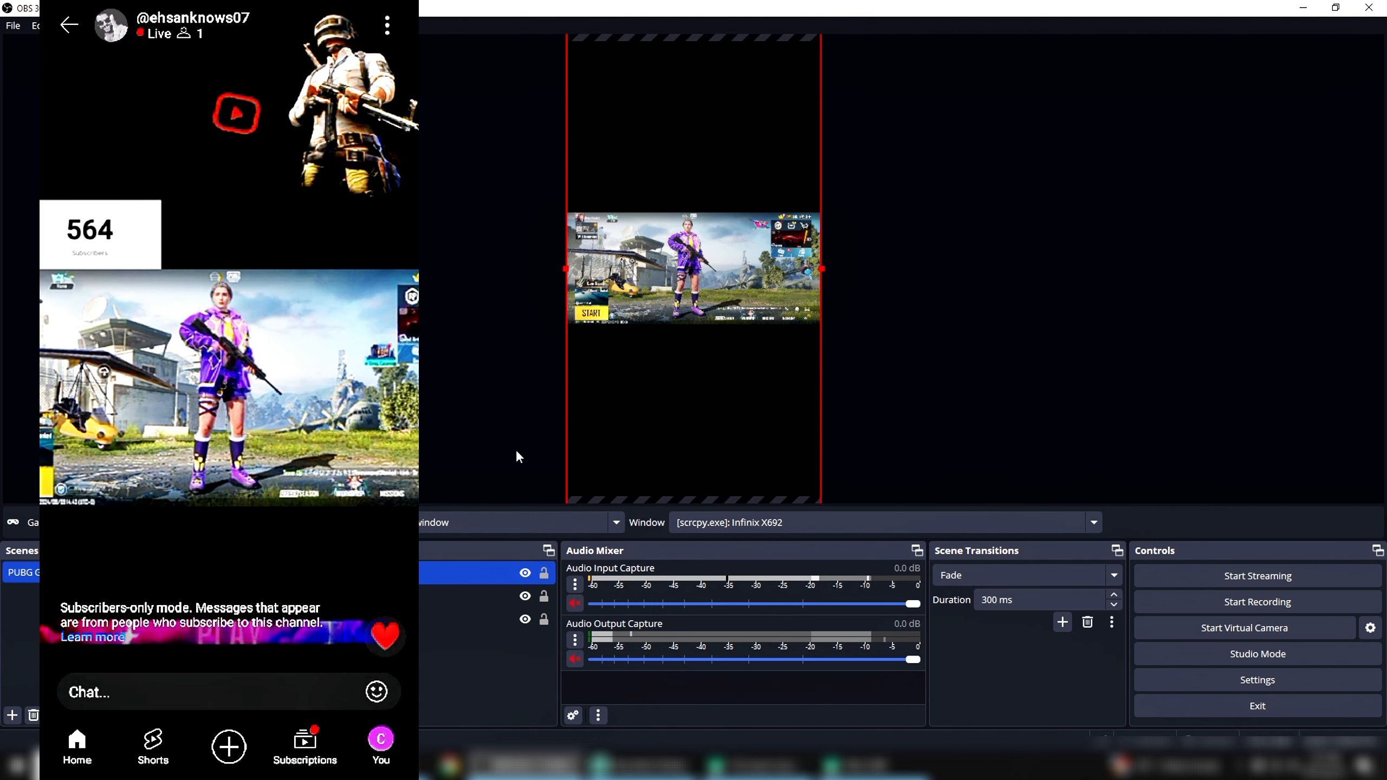
- Add a Media Source that plays the local file D:/Layer/pubg shorts layer.mp4 with looping enabled
{"action": "left_click", "coordinate": [286, 715]}
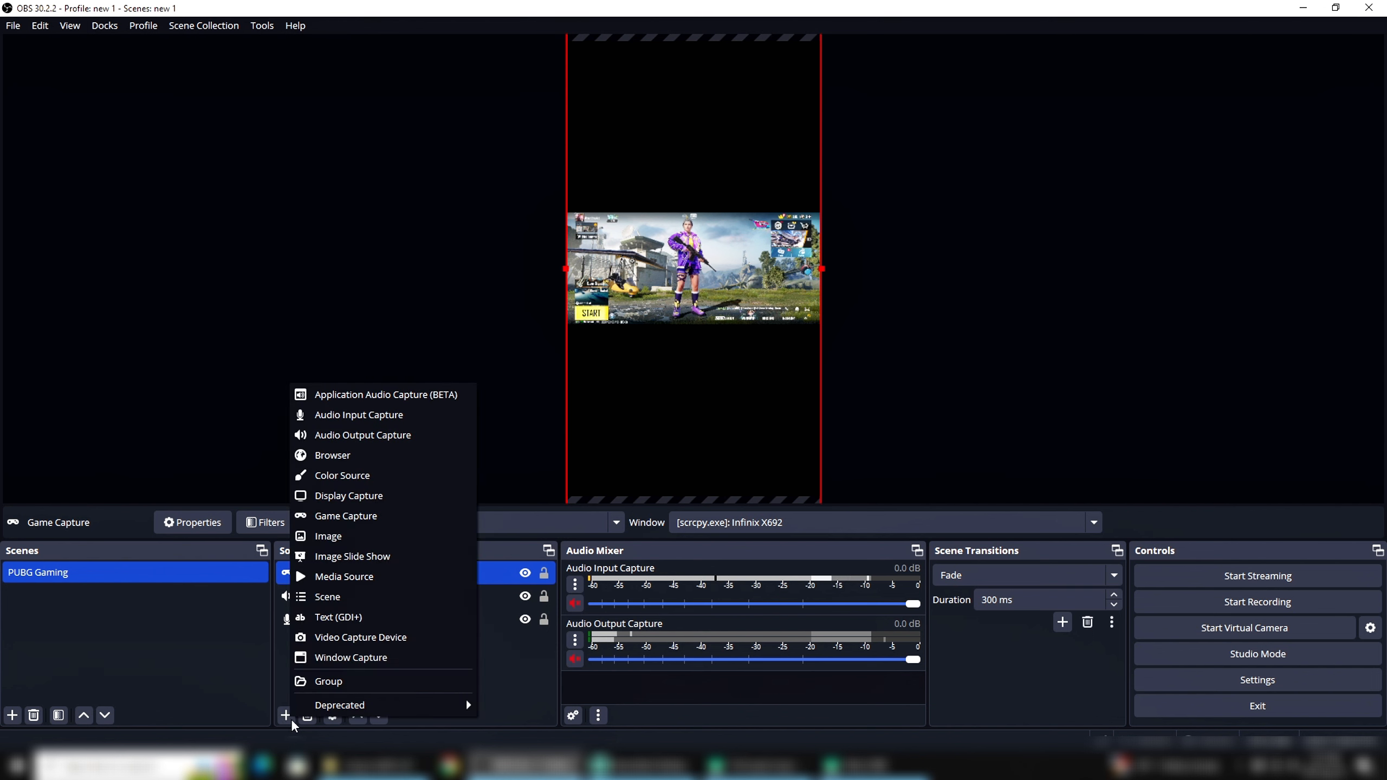
{"action": "left_click", "coordinate": [365, 587]}
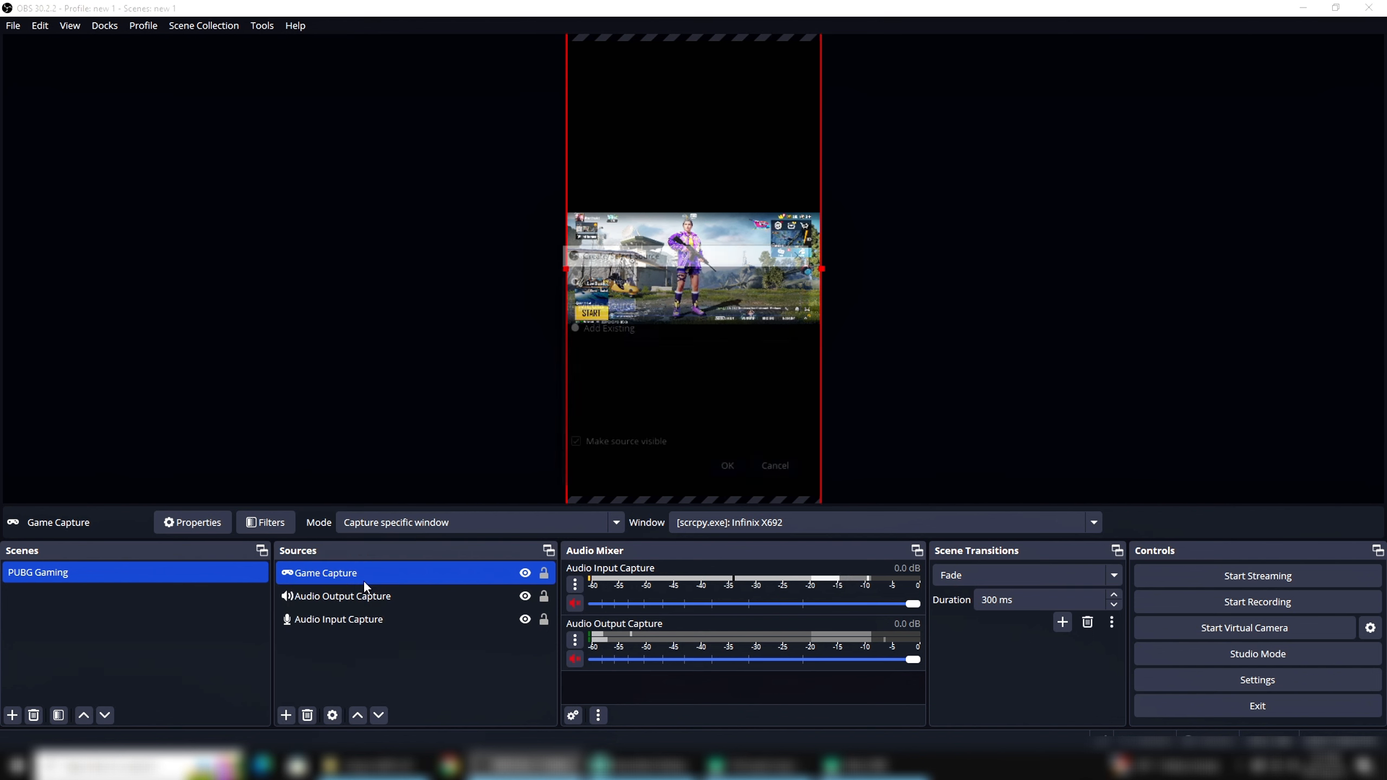
{"action": "left_click", "coordinate": [723, 473]}
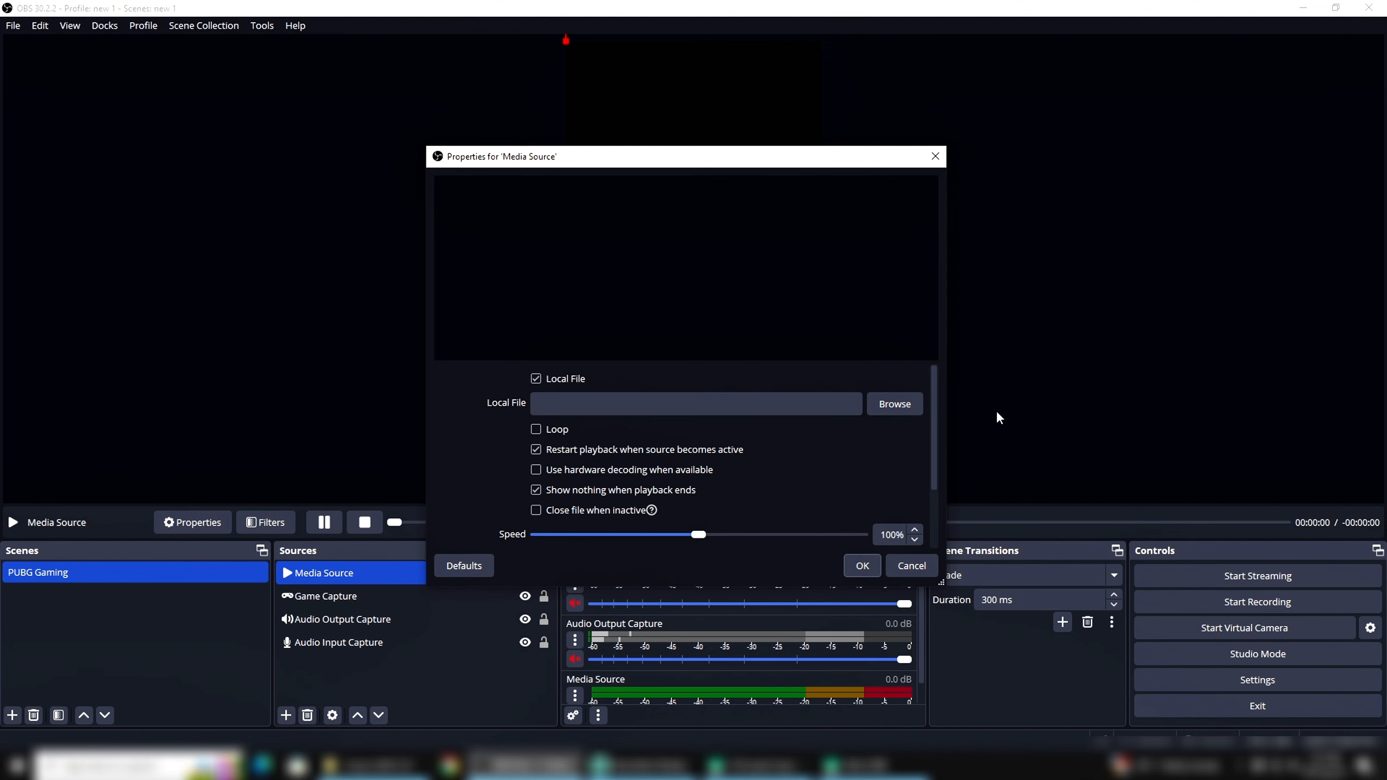
{"action": "left_click", "coordinate": [896, 405]}
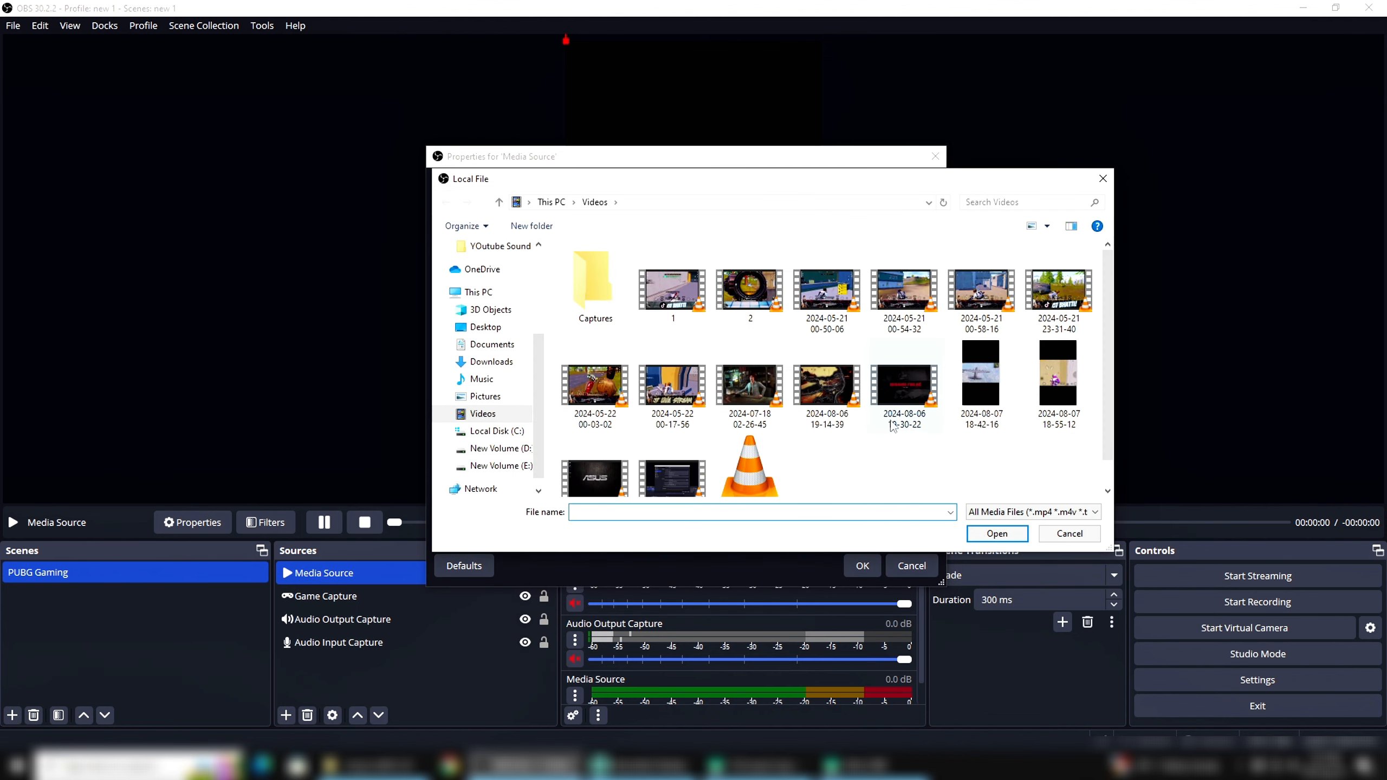
{"action": "key", "text": "Escape"}
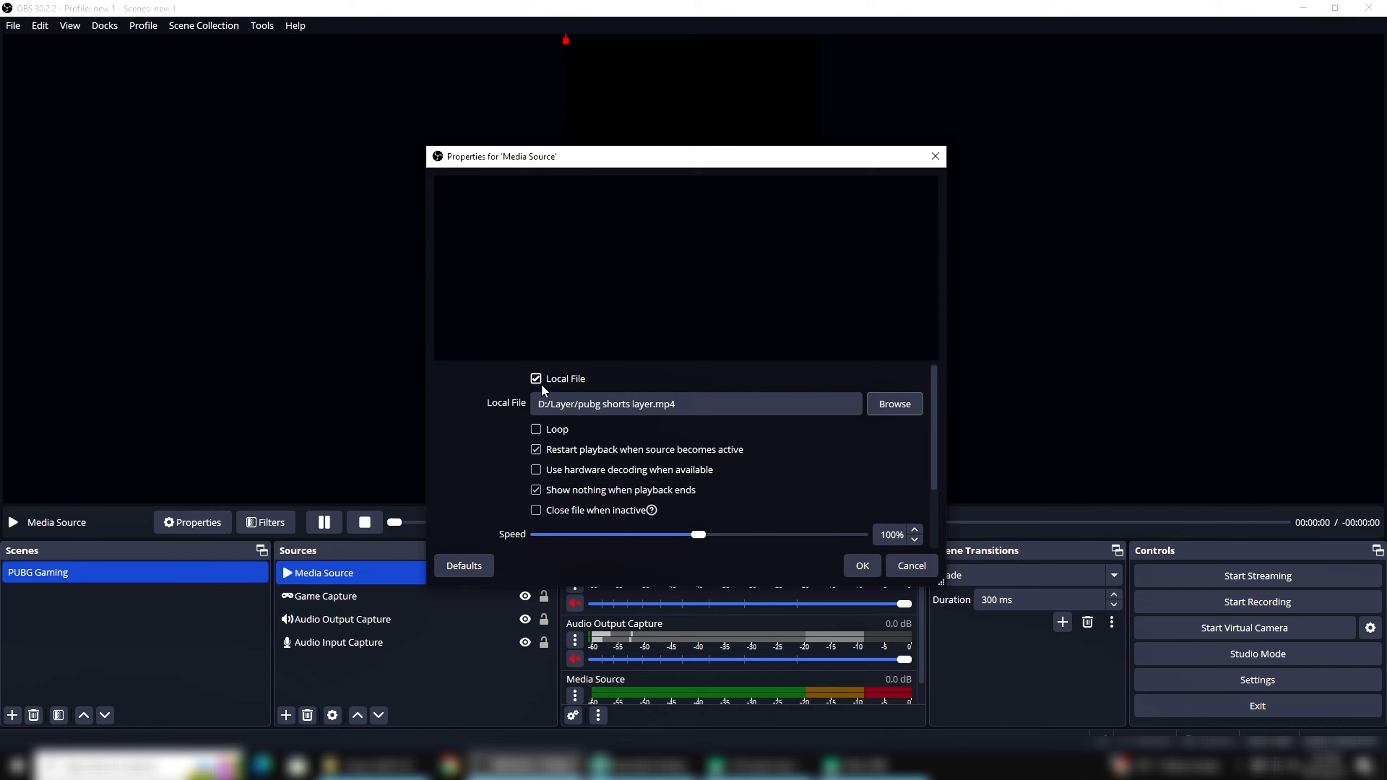
{"action": "left_click", "coordinate": [535, 429]}
{"action": "left_click", "coordinate": [862, 569]}
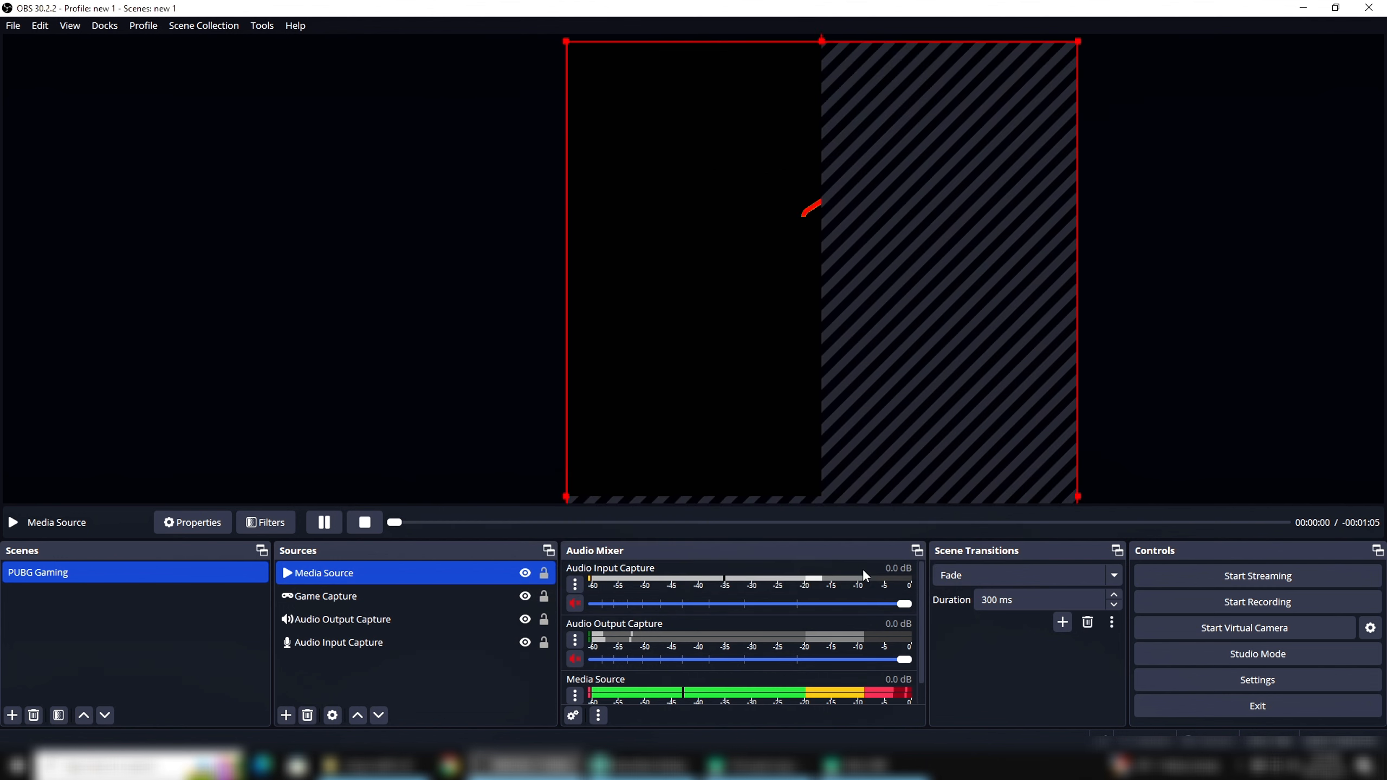
- Scale down and reposition the Media Source overlay so its edges match the vertical canvas
{"action": "left_click_drag", "start_coordinate": [789, 389], "coordinate": [821, 407]}
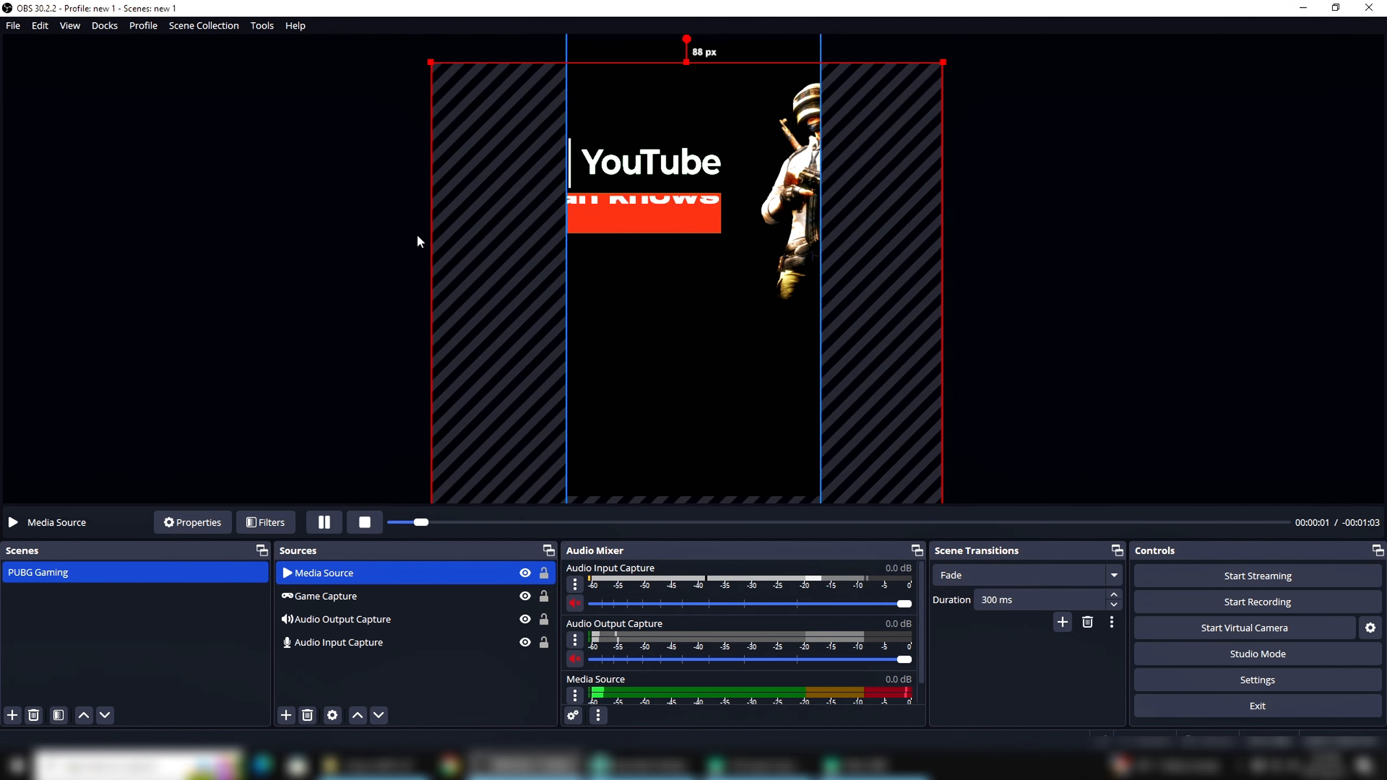
{"action": "left_click_drag", "start_coordinate": [424, 64], "coordinate": [637, 154]}
{"action": "left_click_drag", "start_coordinate": [911, 143], "coordinate": [810, 322]}
{"action": "left_click_drag", "start_coordinate": [656, 356], "coordinate": [686, 225]}
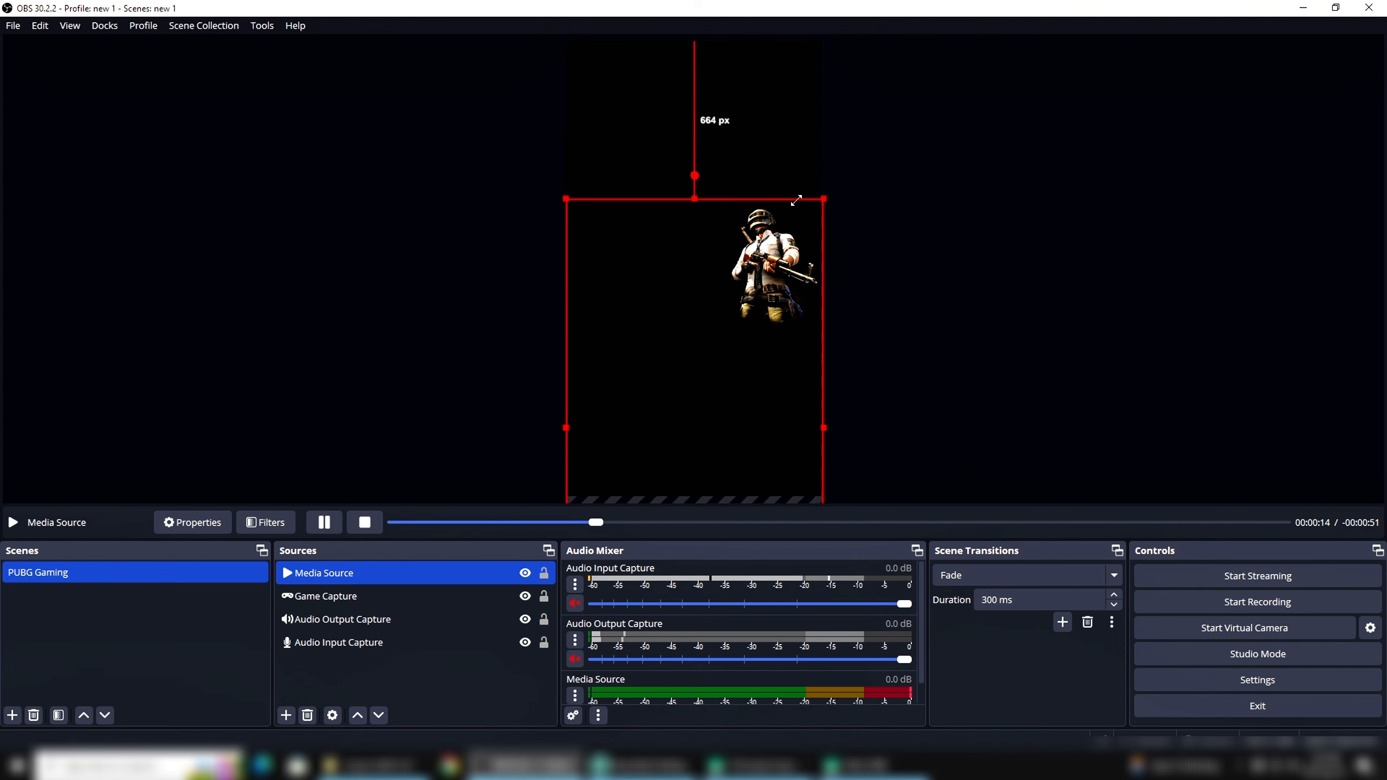
{"action": "left_click_drag", "start_coordinate": [808, 189], "coordinate": [801, 200]}
{"action": "left_click_drag", "start_coordinate": [751, 387], "coordinate": [752, 227]}
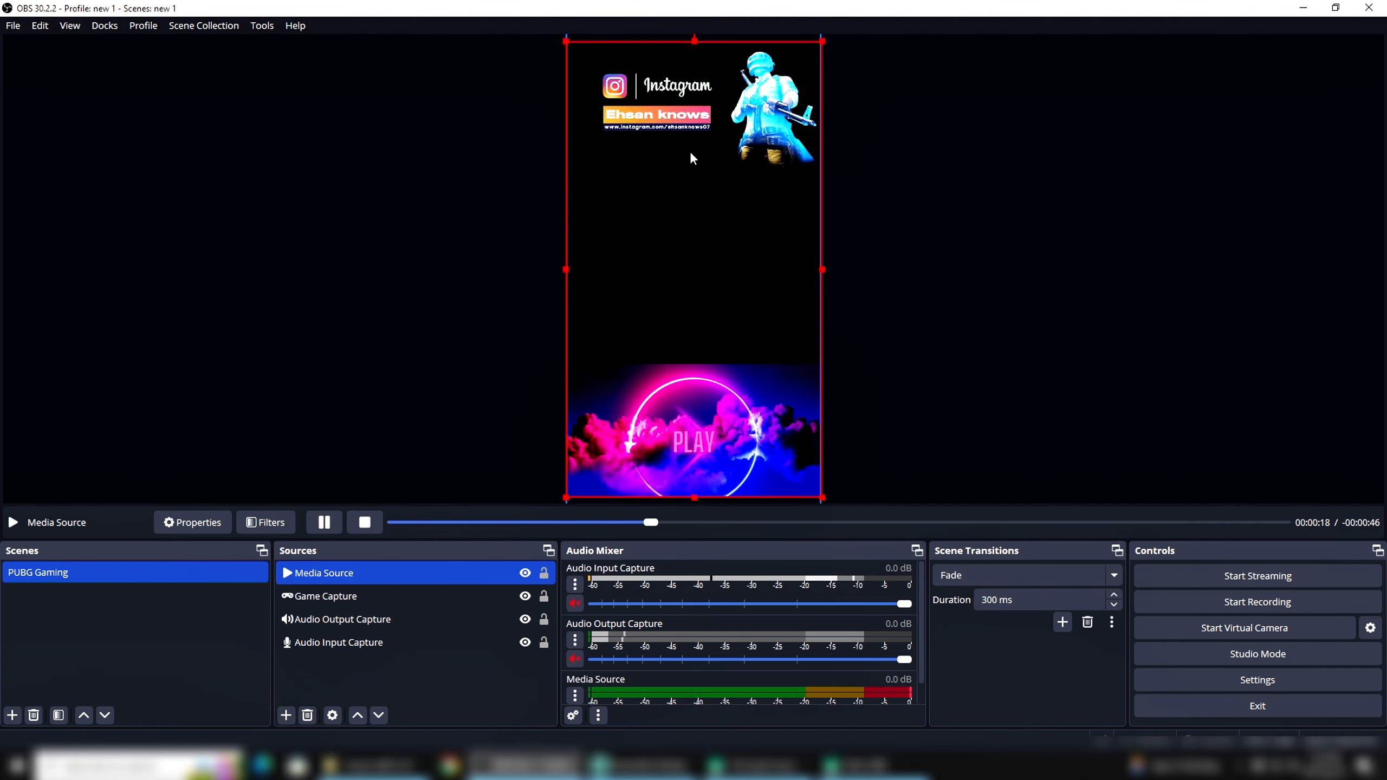
- Move the Game Capture source up one place so it sits above the Media Source
{"action": "left_click", "coordinate": [371, 607]}
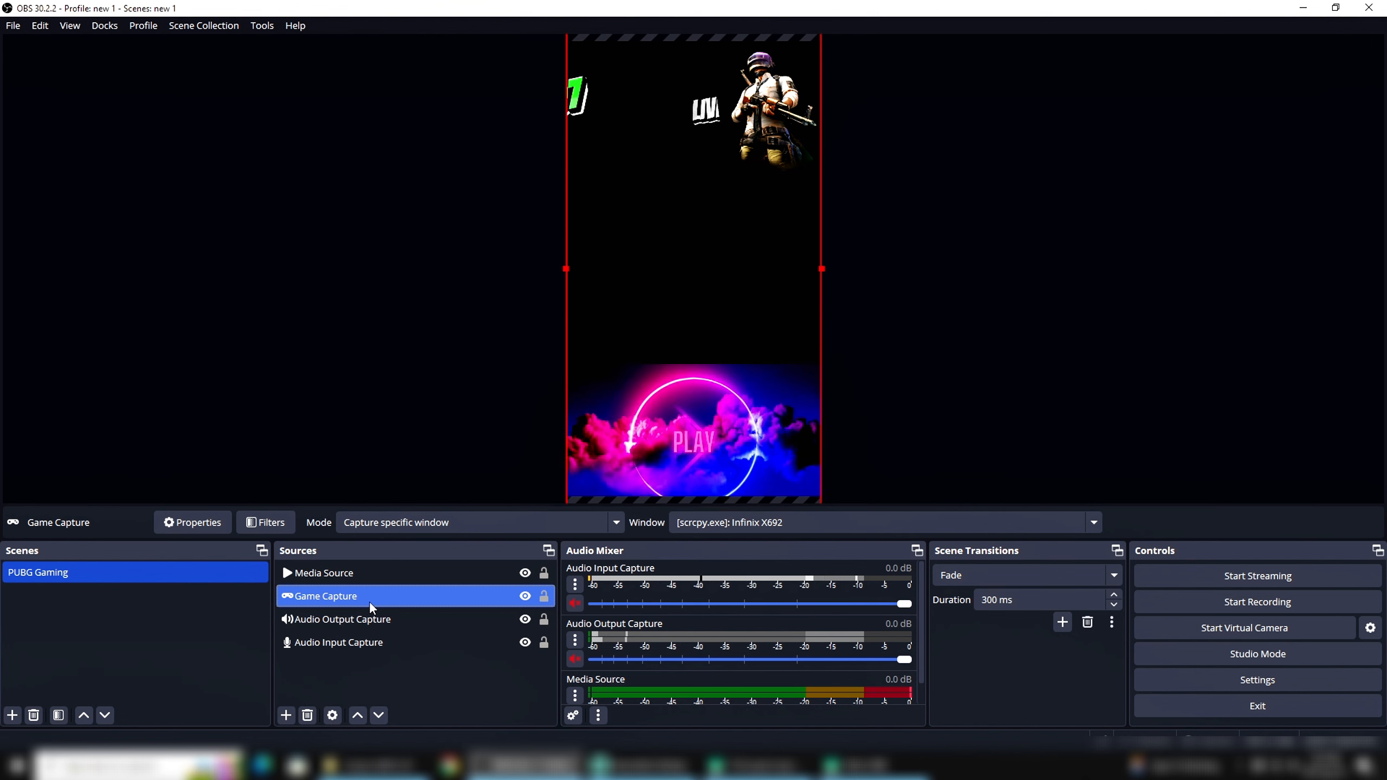
{"action": "right_click", "coordinate": [371, 608]}
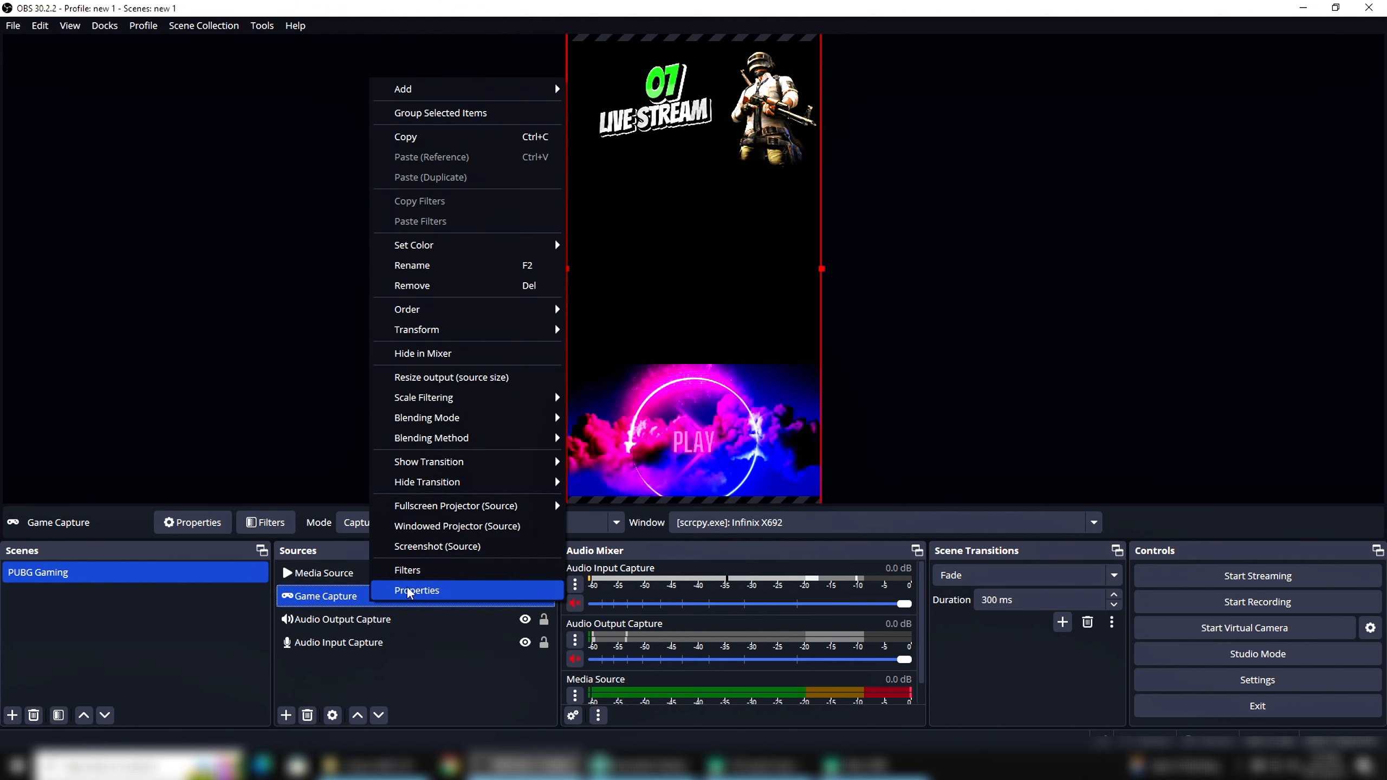
{"action": "mouse_move", "coordinate": [506, 323]}
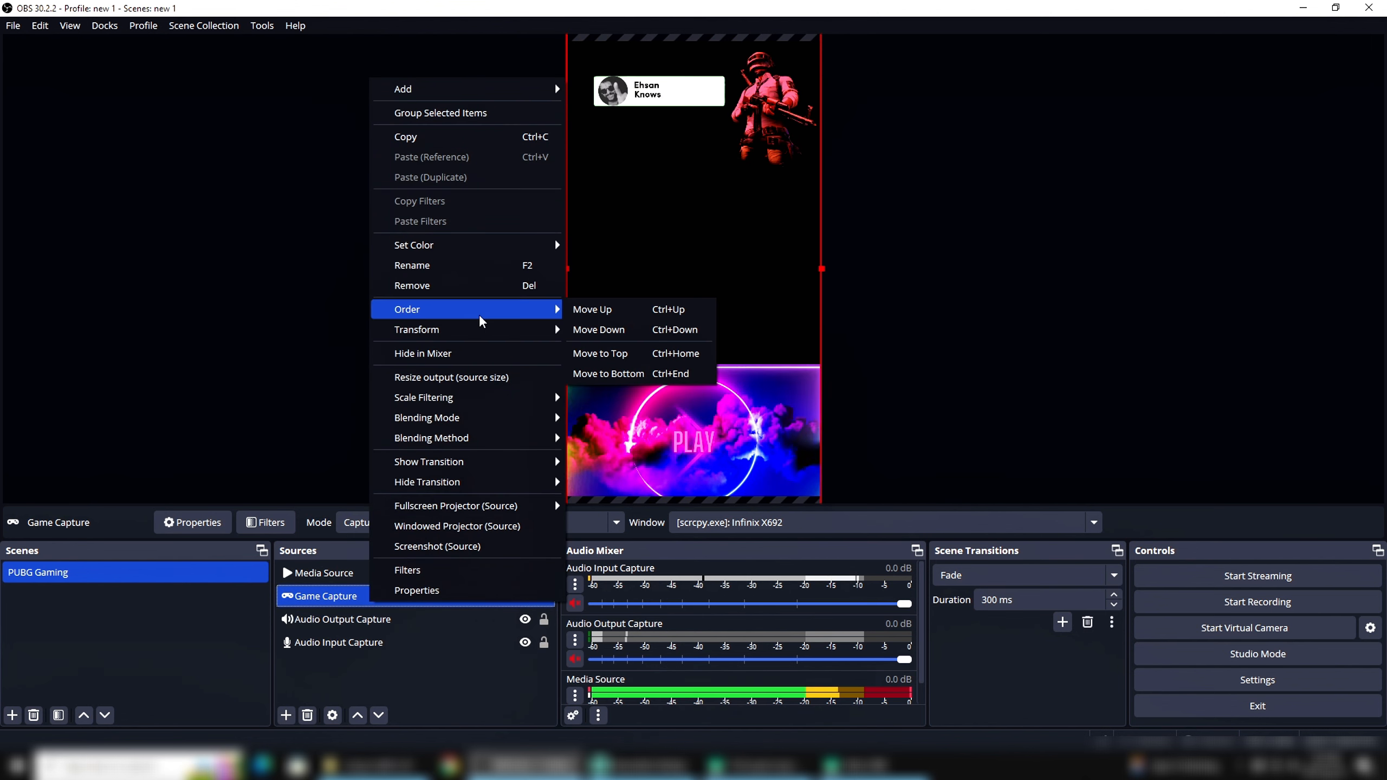
{"action": "left_click", "coordinate": [579, 309]}
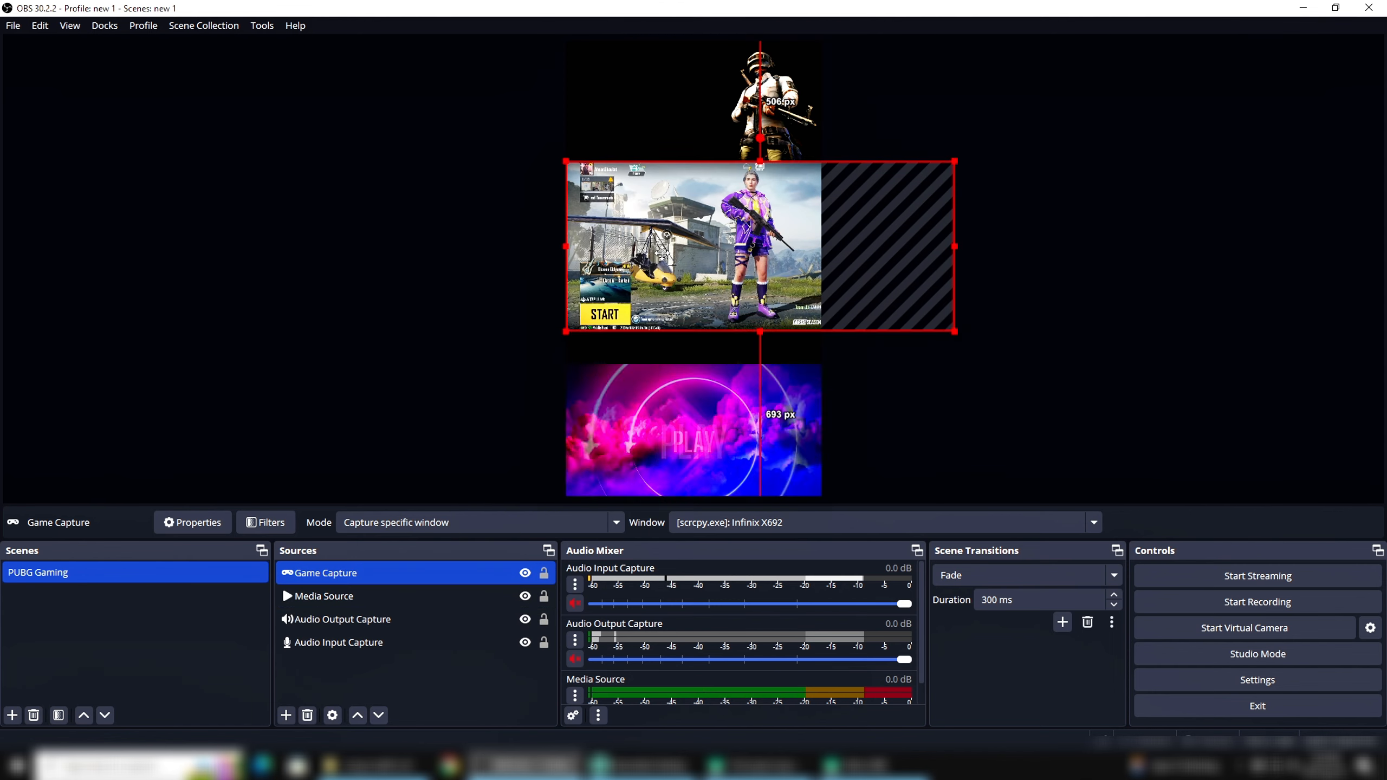
- Shrink the gameplay capture slightly and centre it horizontally, just above the overlay's lower PLAY graphic
{"action": "left_click_drag", "start_coordinate": [664, 253], "coordinate": [658, 286]}
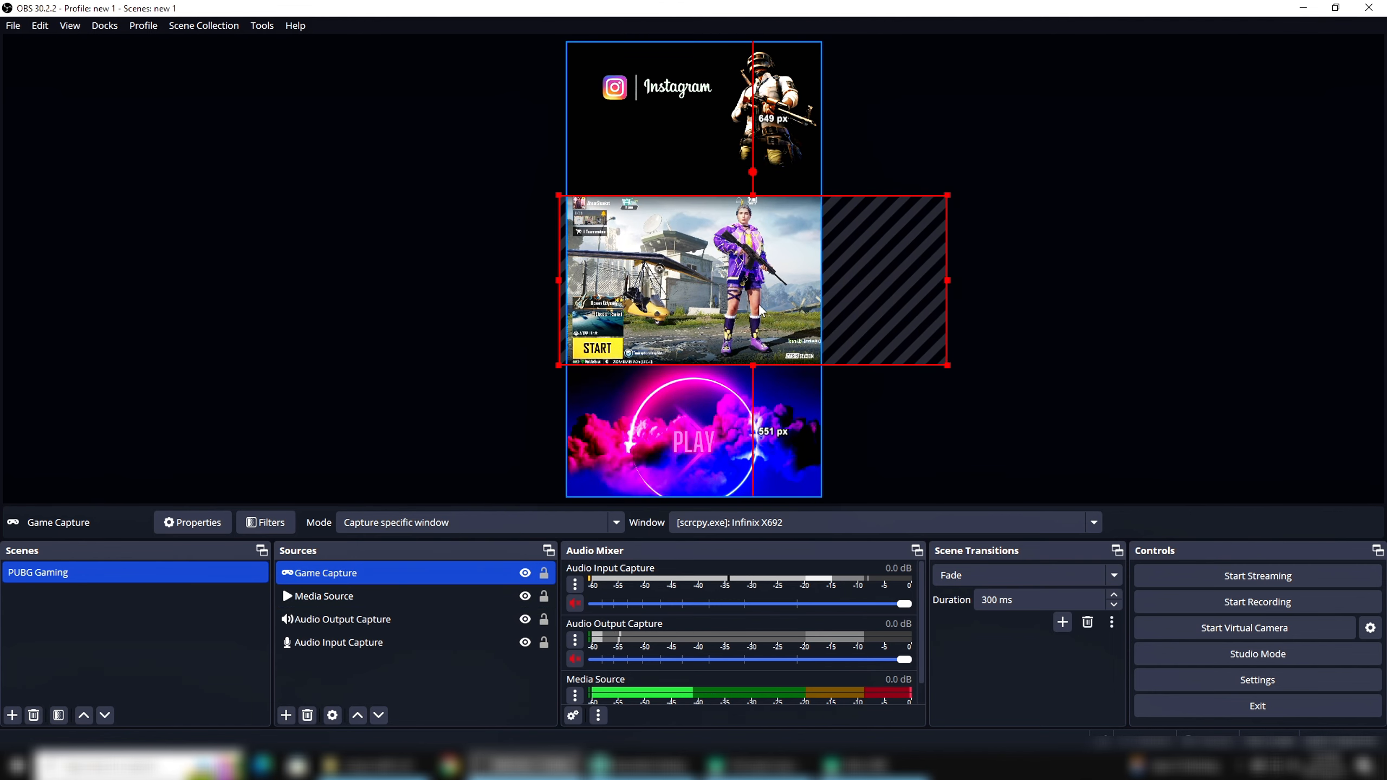
{"action": "left_click_drag", "start_coordinate": [758, 304], "coordinate": [707, 305]}
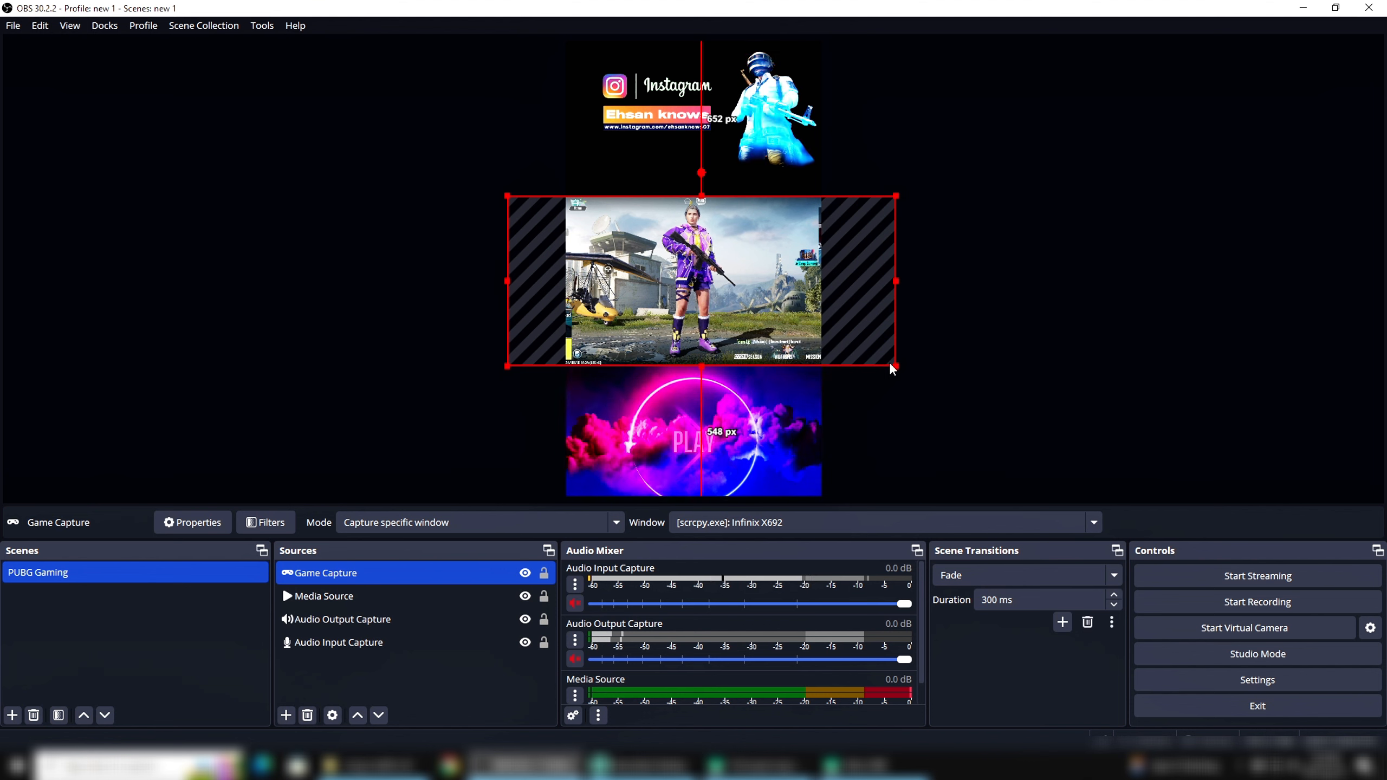
{"action": "left_click_drag", "start_coordinate": [900, 366], "coordinate": [830, 341]}
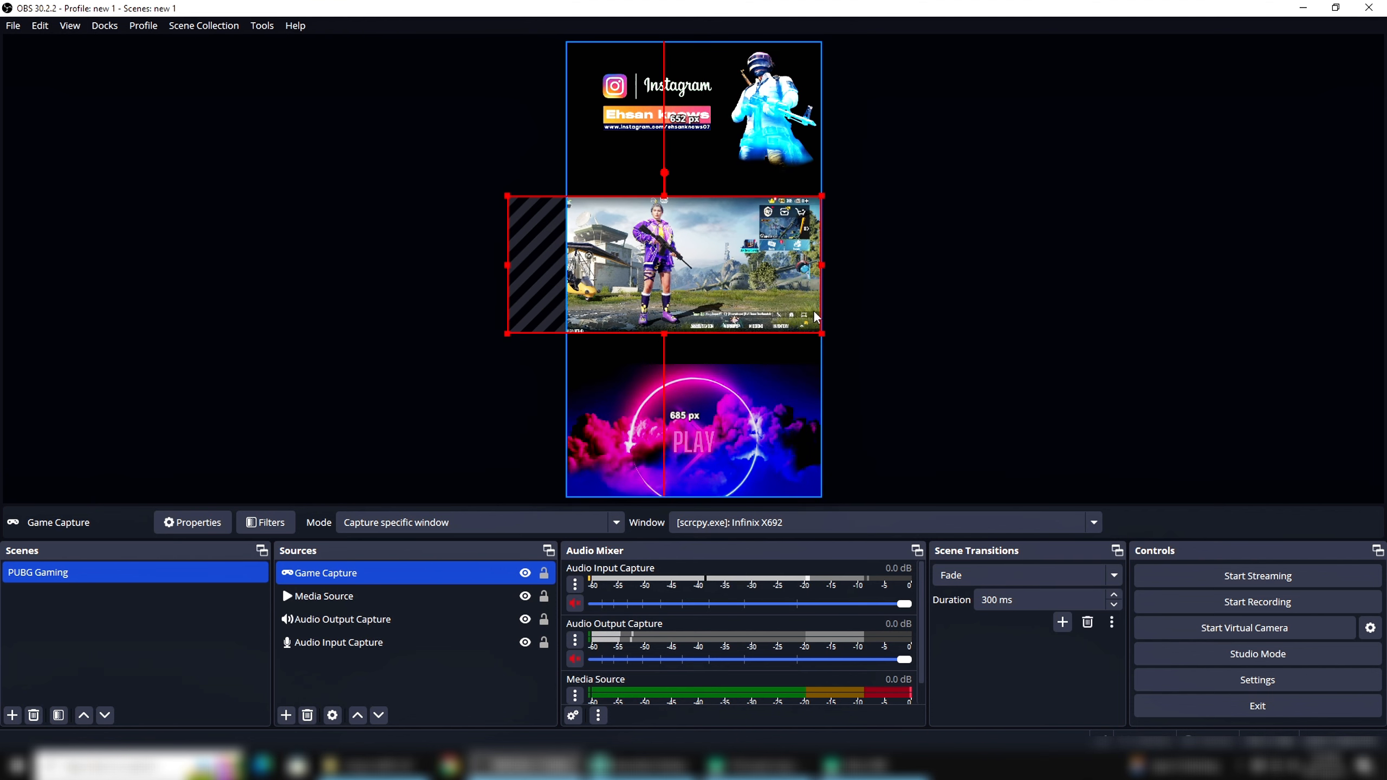
{"action": "left_click_drag", "start_coordinate": [757, 269], "coordinate": [775, 288]}
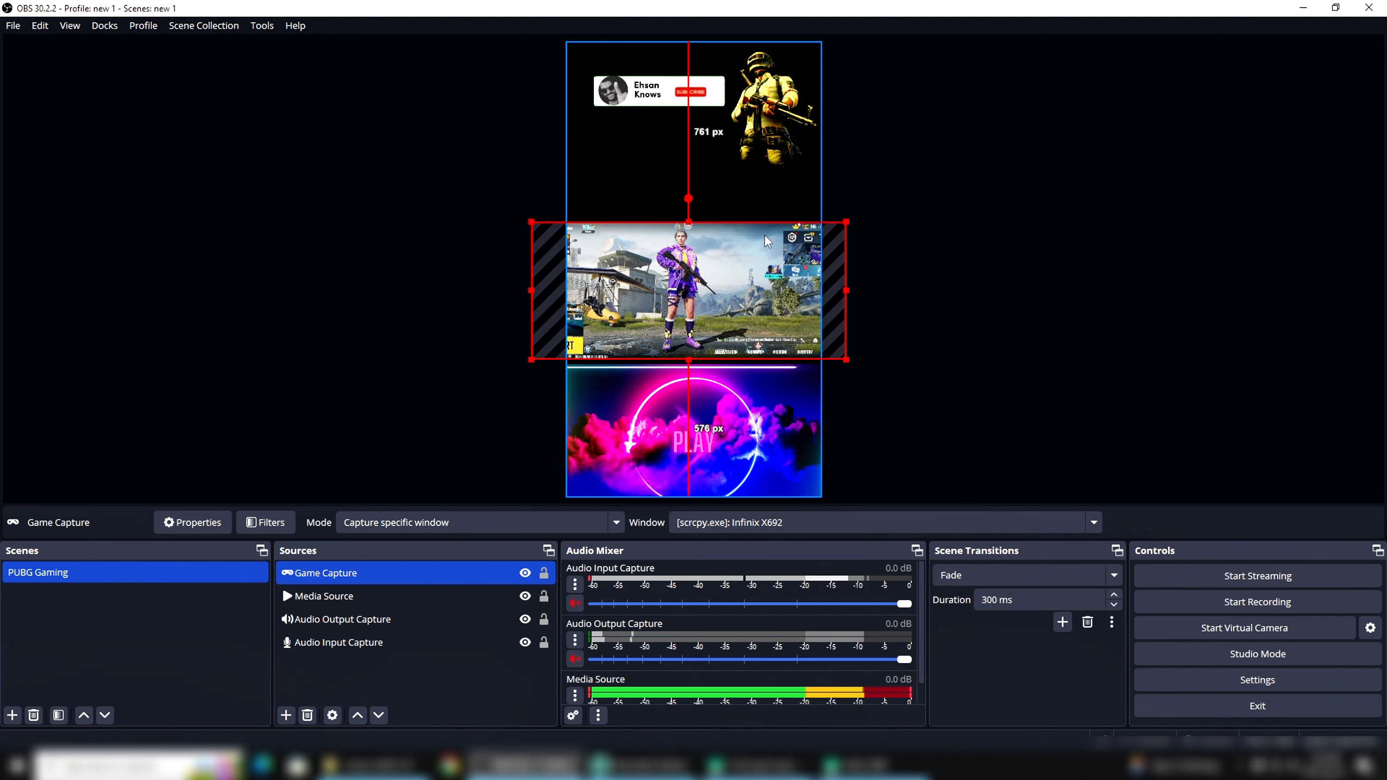
{"action": "left_click_drag", "start_coordinate": [764, 236], "coordinate": [765, 243]}
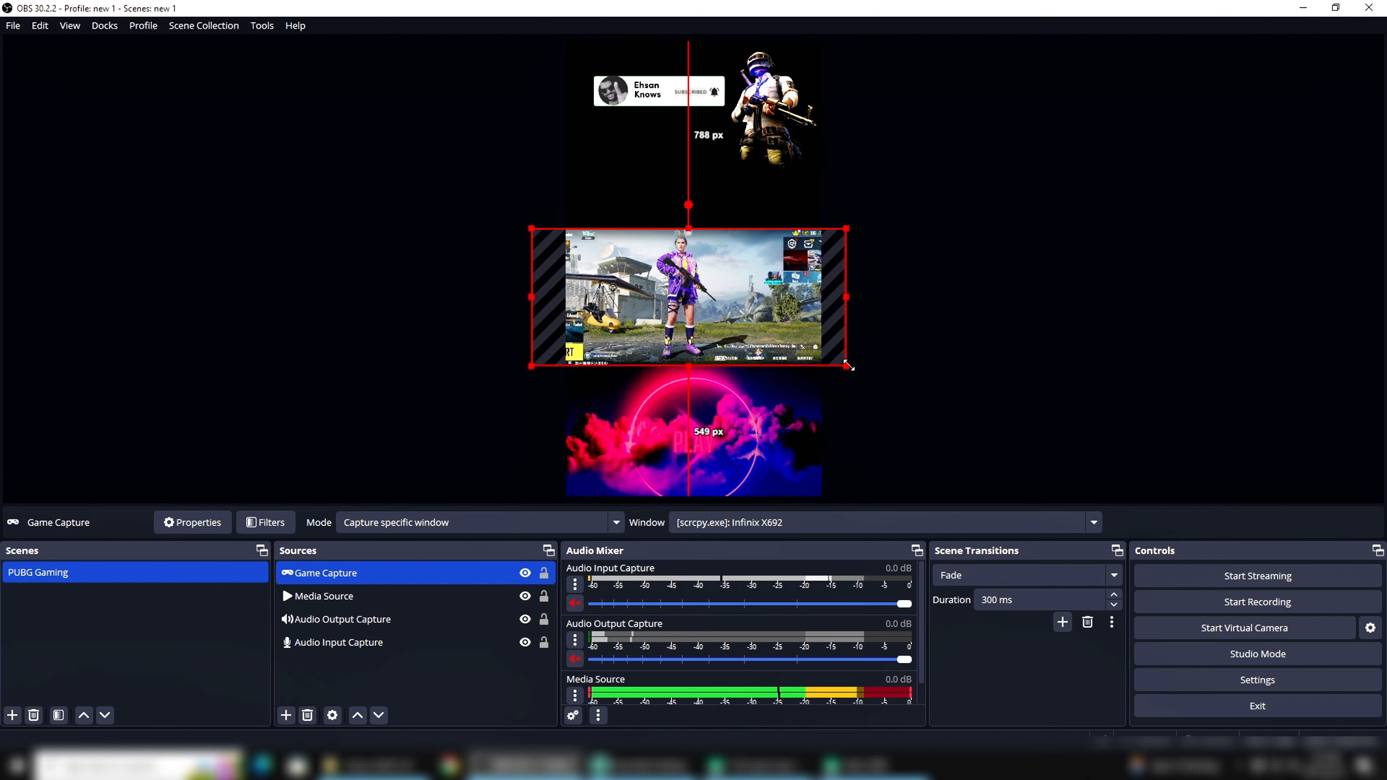
- Scale the gameplay capture down to exactly the canvas width, keeping it above the PLAY graphic
{"action": "left_click_drag", "start_coordinate": [849, 365], "coordinate": [824, 355]}
{"action": "left_click_drag", "start_coordinate": [705, 306], "coordinate": [771, 306]}
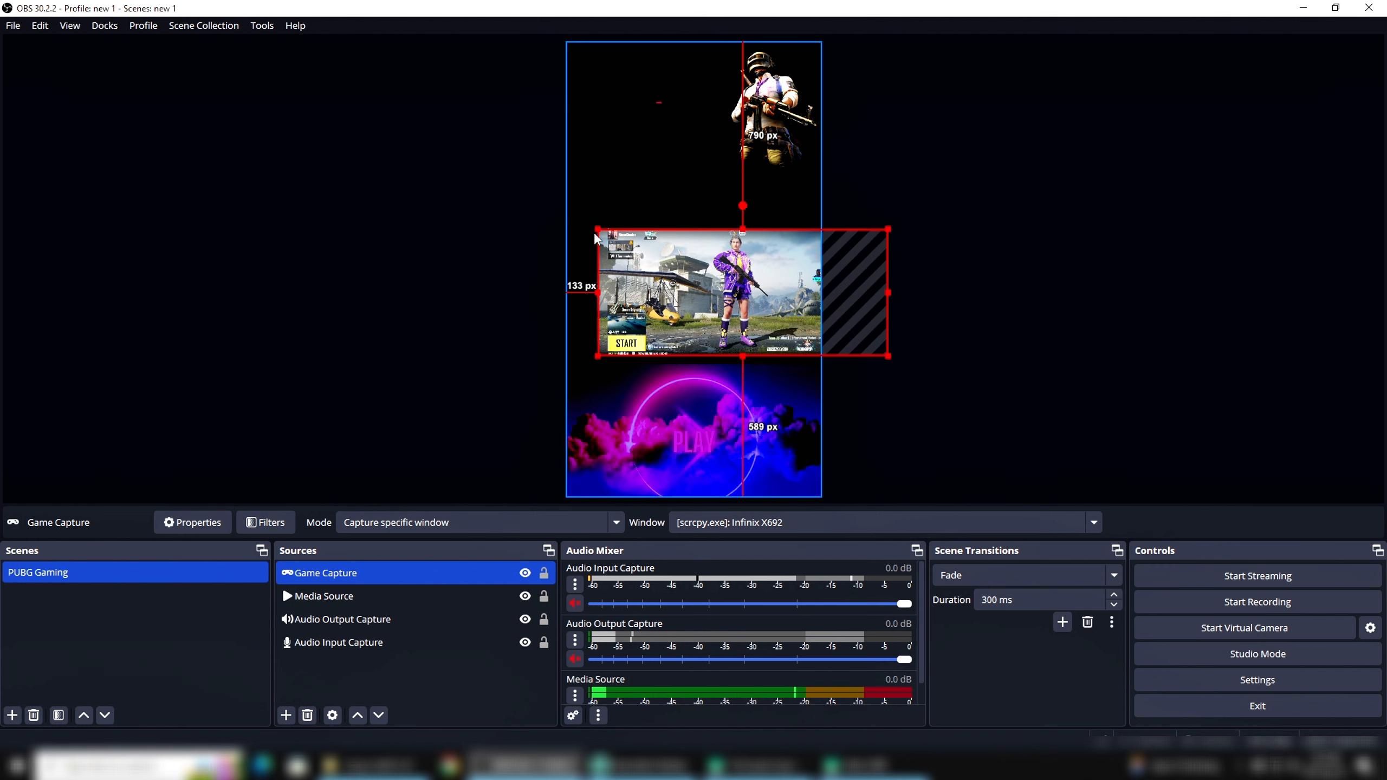
{"action": "left_click_drag", "start_coordinate": [598, 230], "coordinate": [638, 246]}
{"action": "left_click_drag", "start_coordinate": [770, 290], "coordinate": [704, 289]}
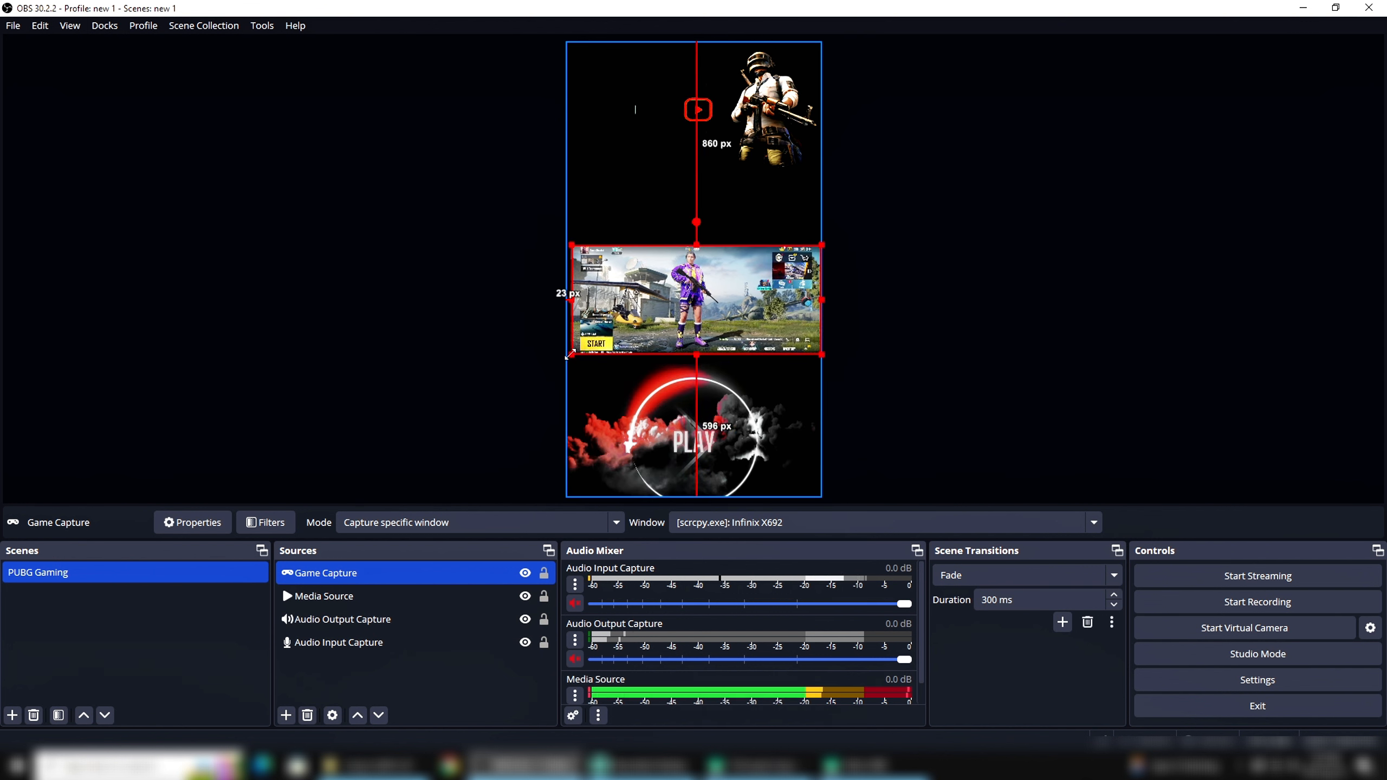
{"action": "left_click_drag", "start_coordinate": [567, 355], "coordinate": [640, 359]}
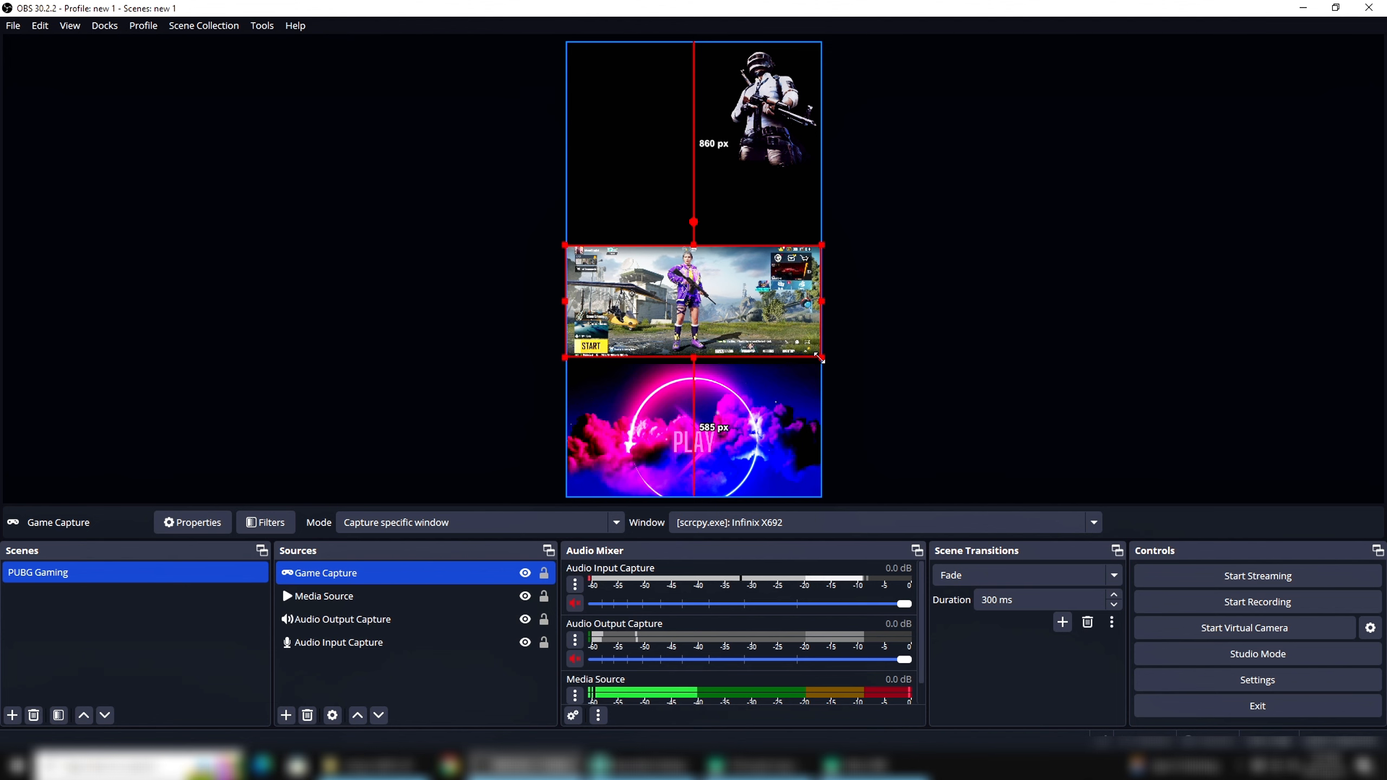
- Enlarge the gameplay capture beyond the canvas width, centre it between the overlay's upper and lower graphics, and deselect it
{"action": "left_click_drag", "start_coordinate": [820, 358], "coordinate": [923, 402]}
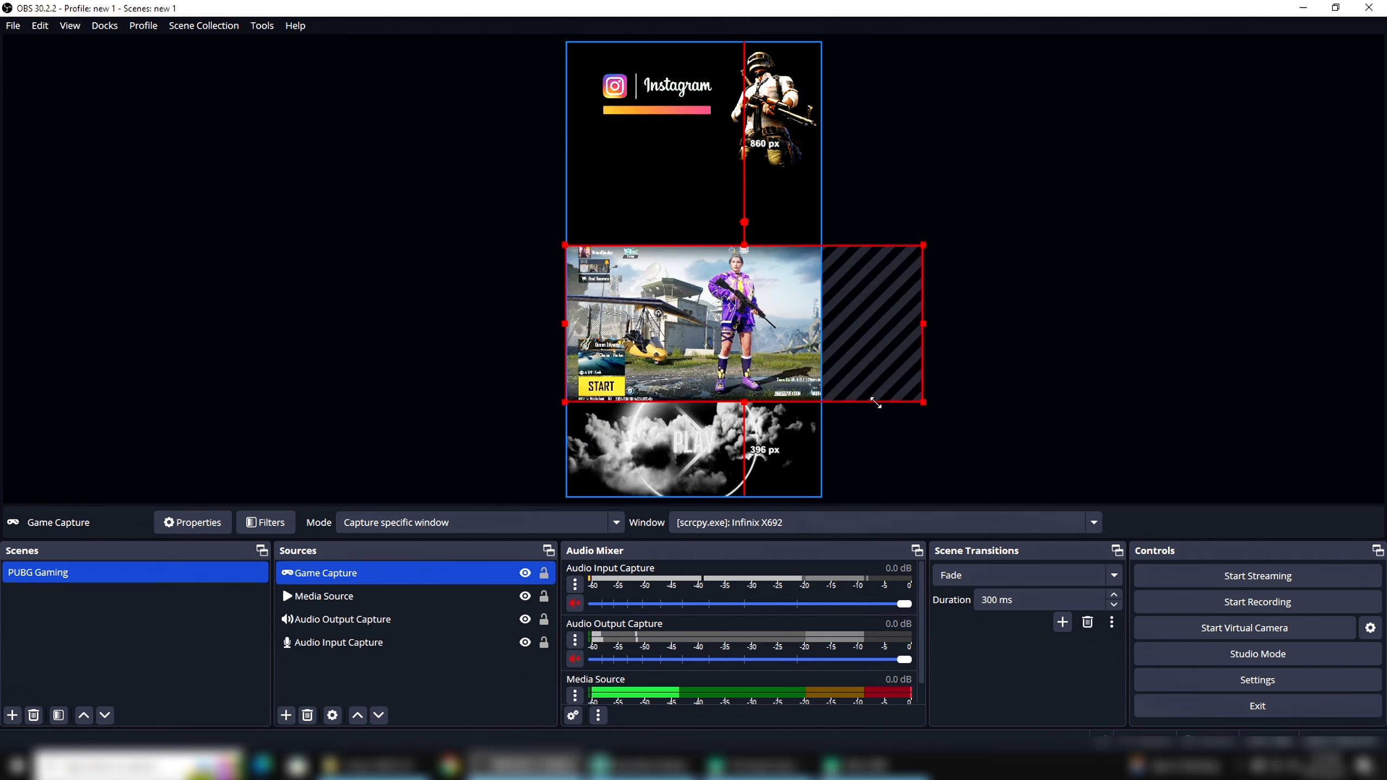
{"action": "left_click_drag", "start_coordinate": [792, 339], "coordinate": [754, 305]}
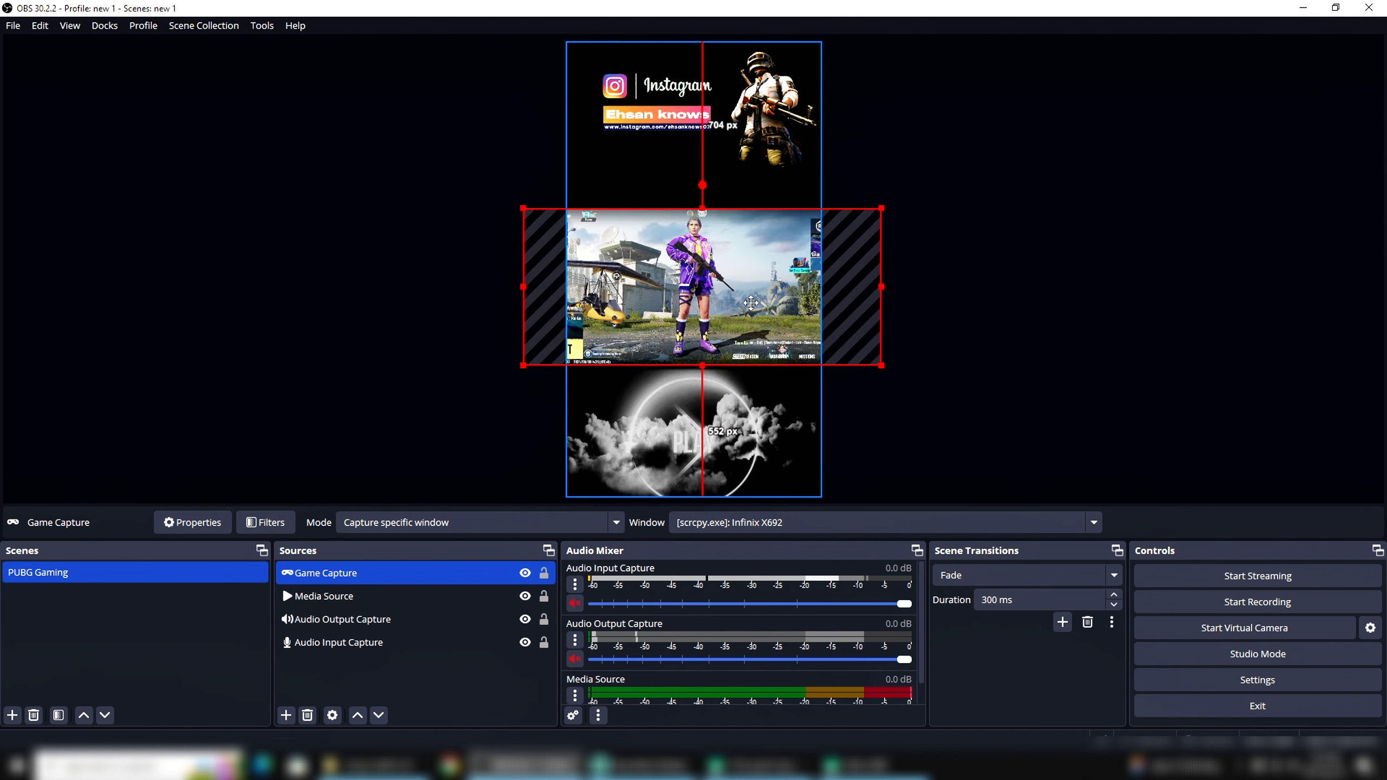
{"action": "left_click", "coordinate": [1032, 236]}
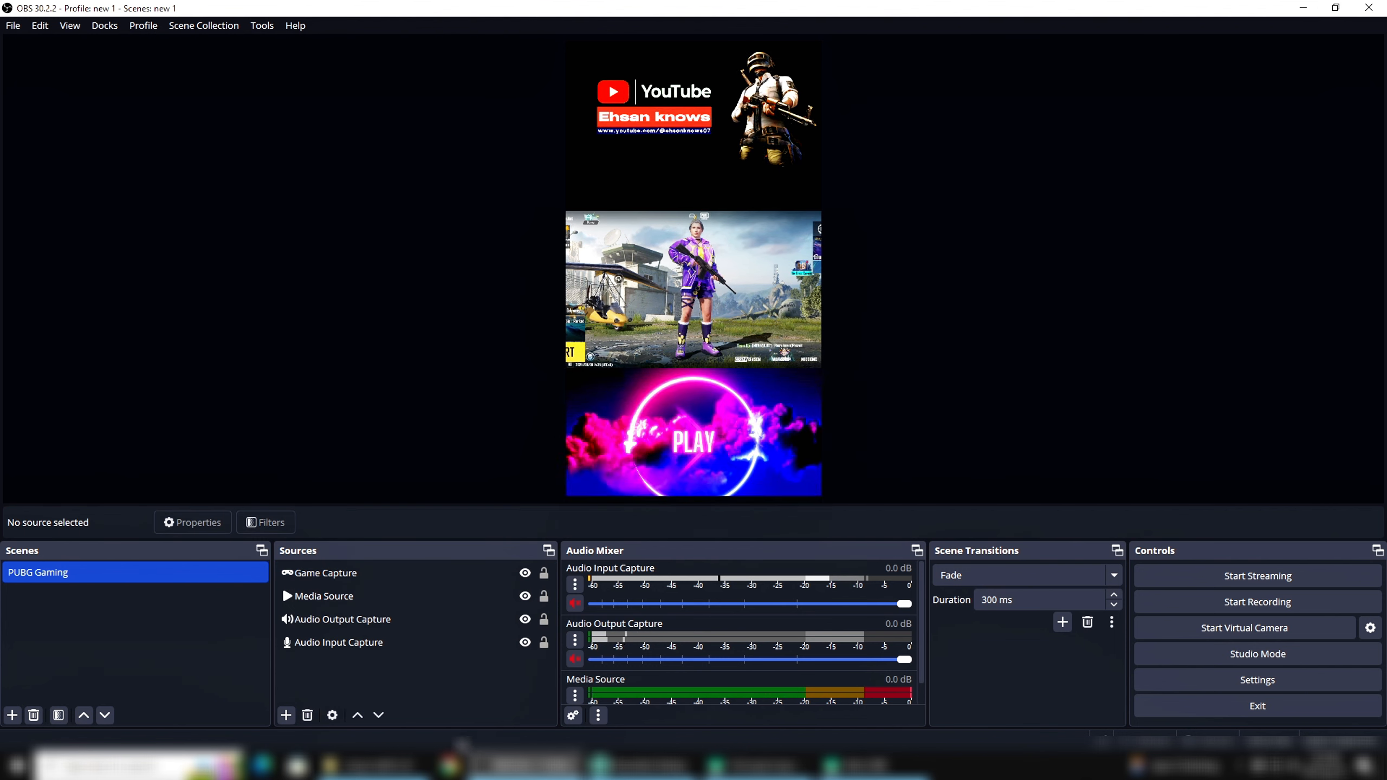
{"action": "left_click", "coordinate": [449, 765]}
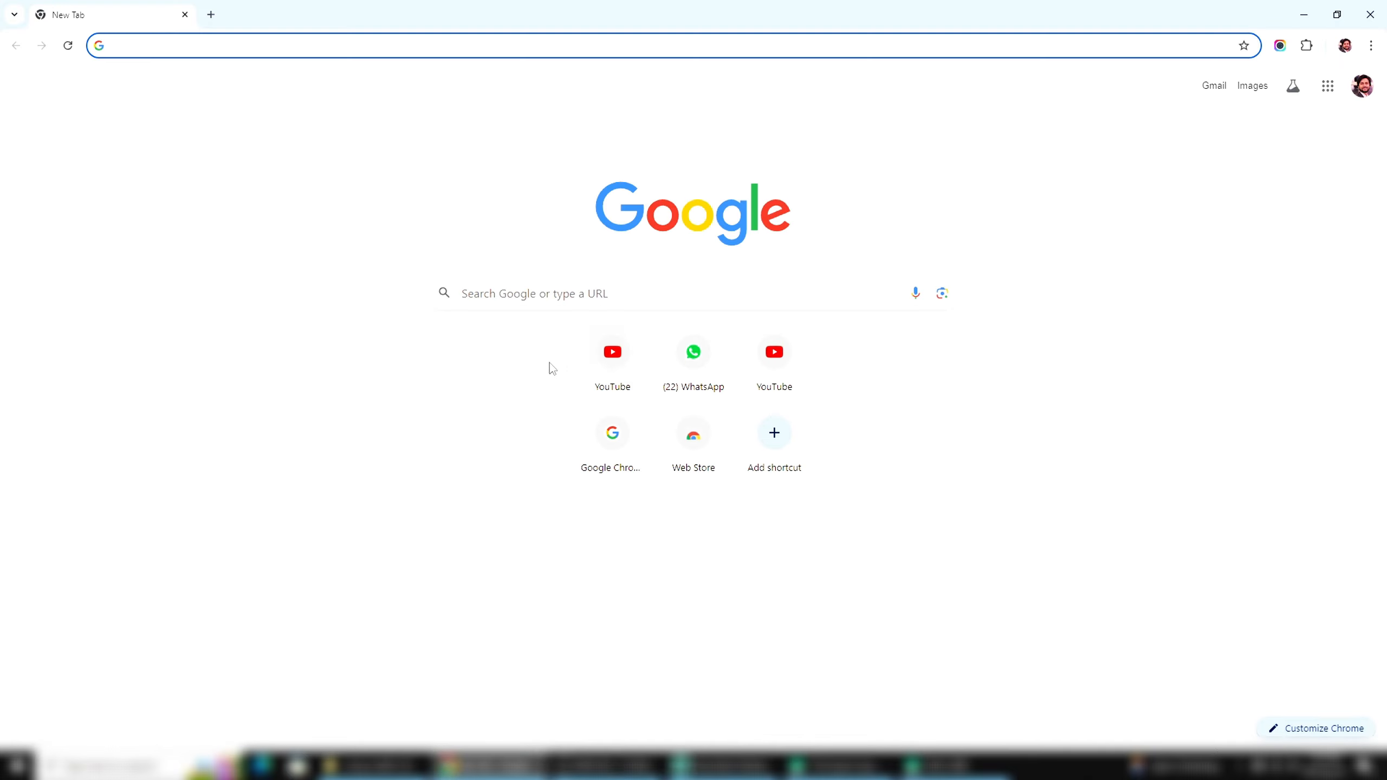
{"action": "left_click", "coordinate": [600, 384]}
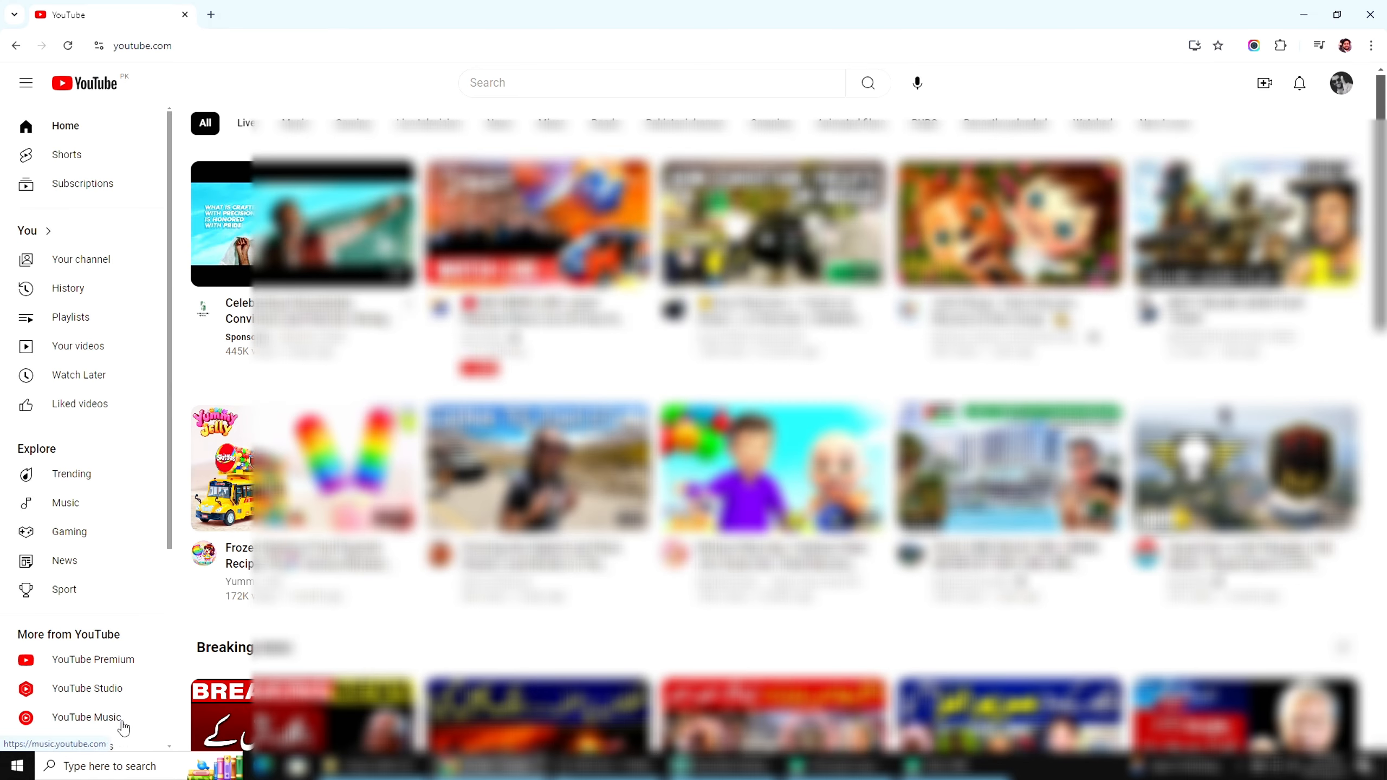
{"action": "scroll", "coordinate": [123, 728], "scroll_direction": "down", "scroll_amount": 1}
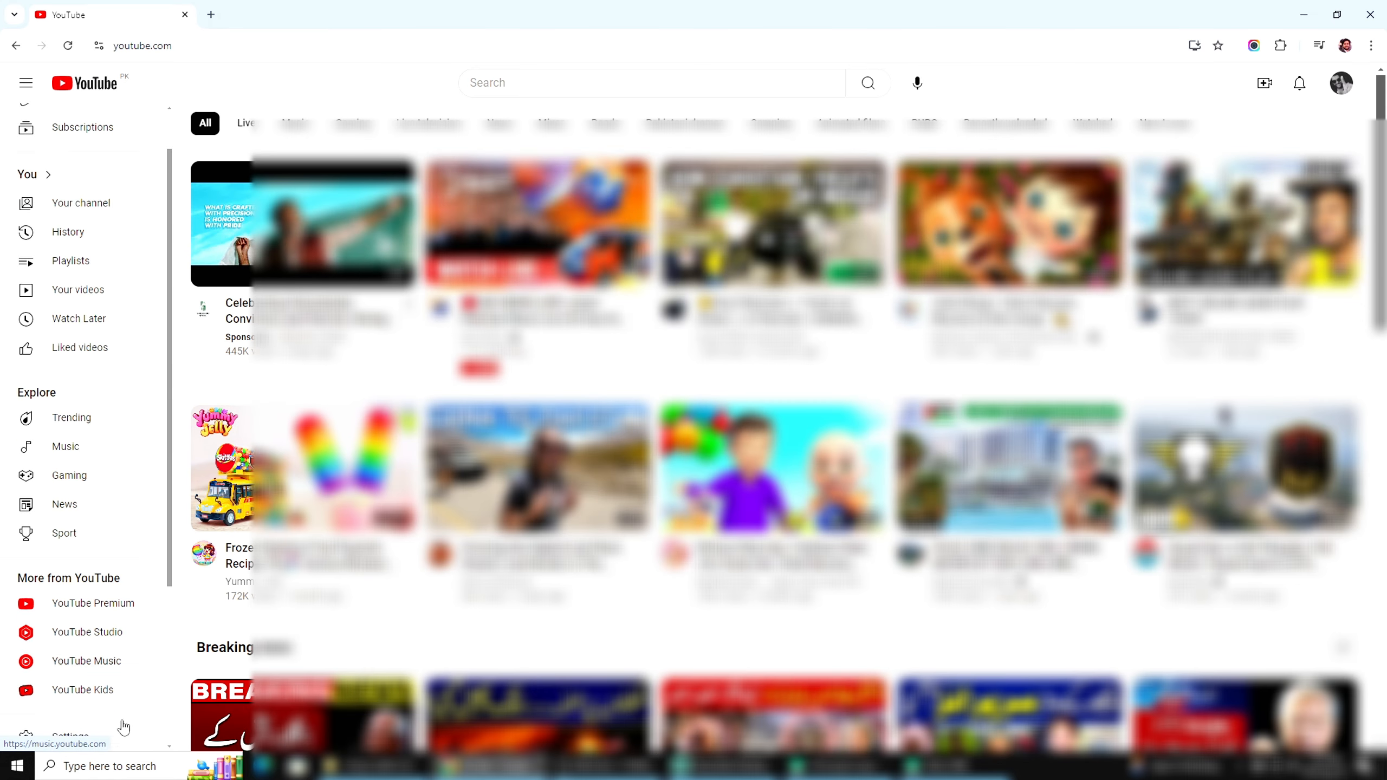
{"action": "left_click", "coordinate": [105, 627]}
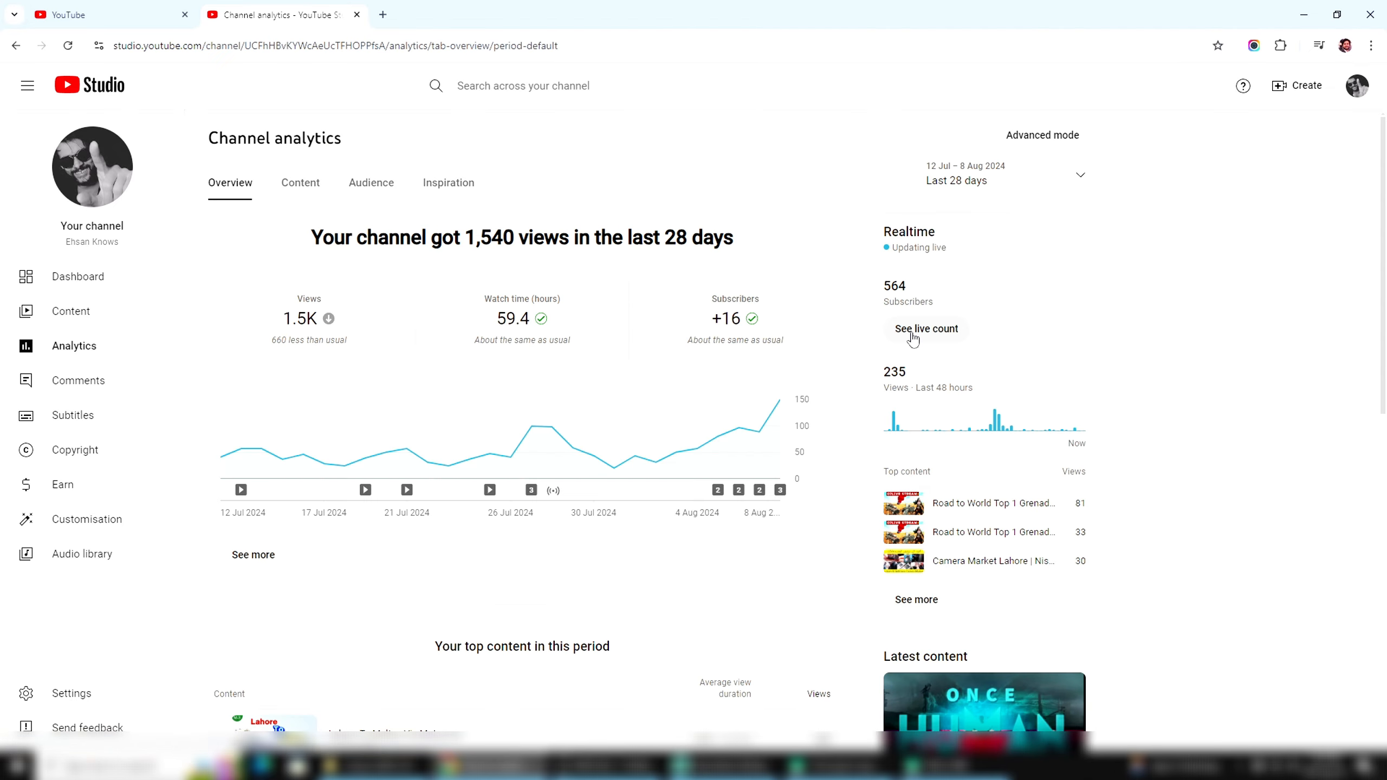
{"action": "left_click", "coordinate": [913, 332]}
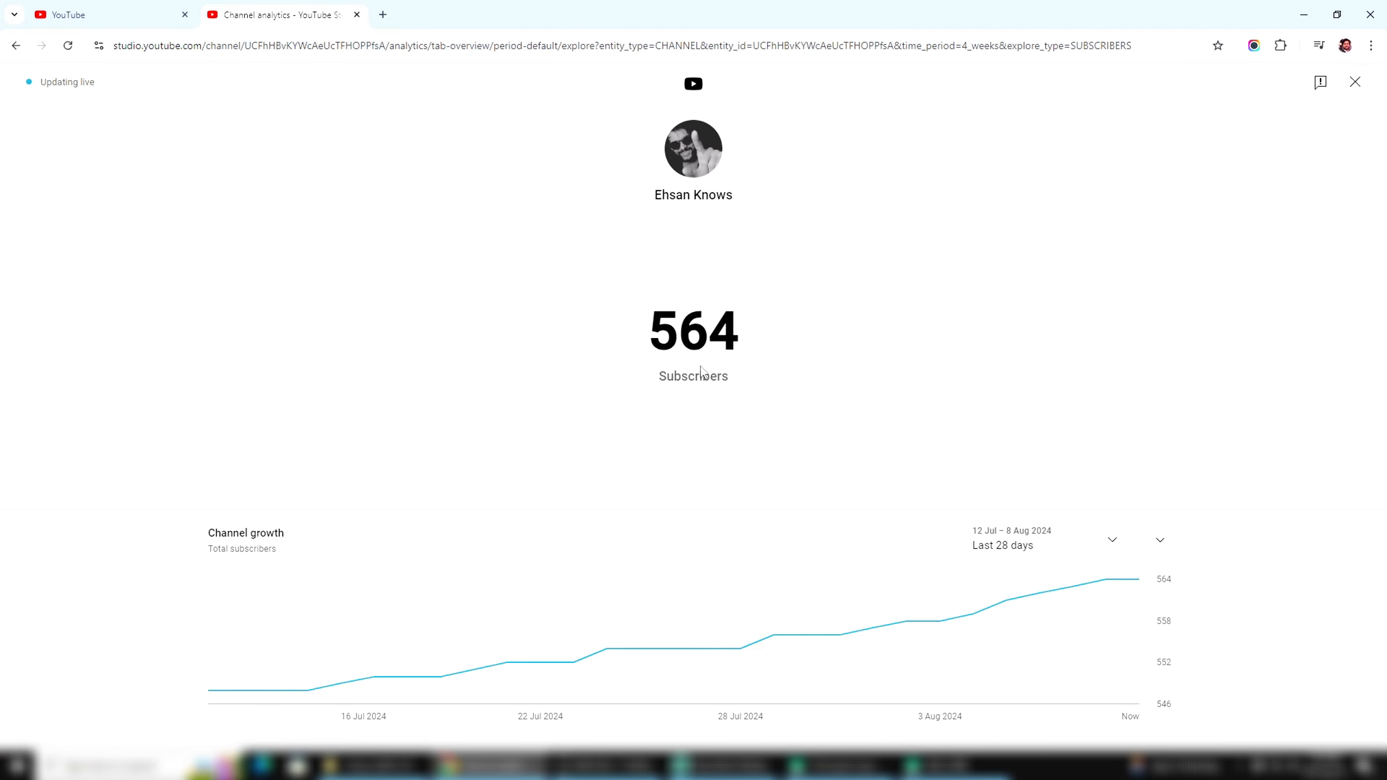
{"action": "triple_click", "coordinate": [472, 53]}
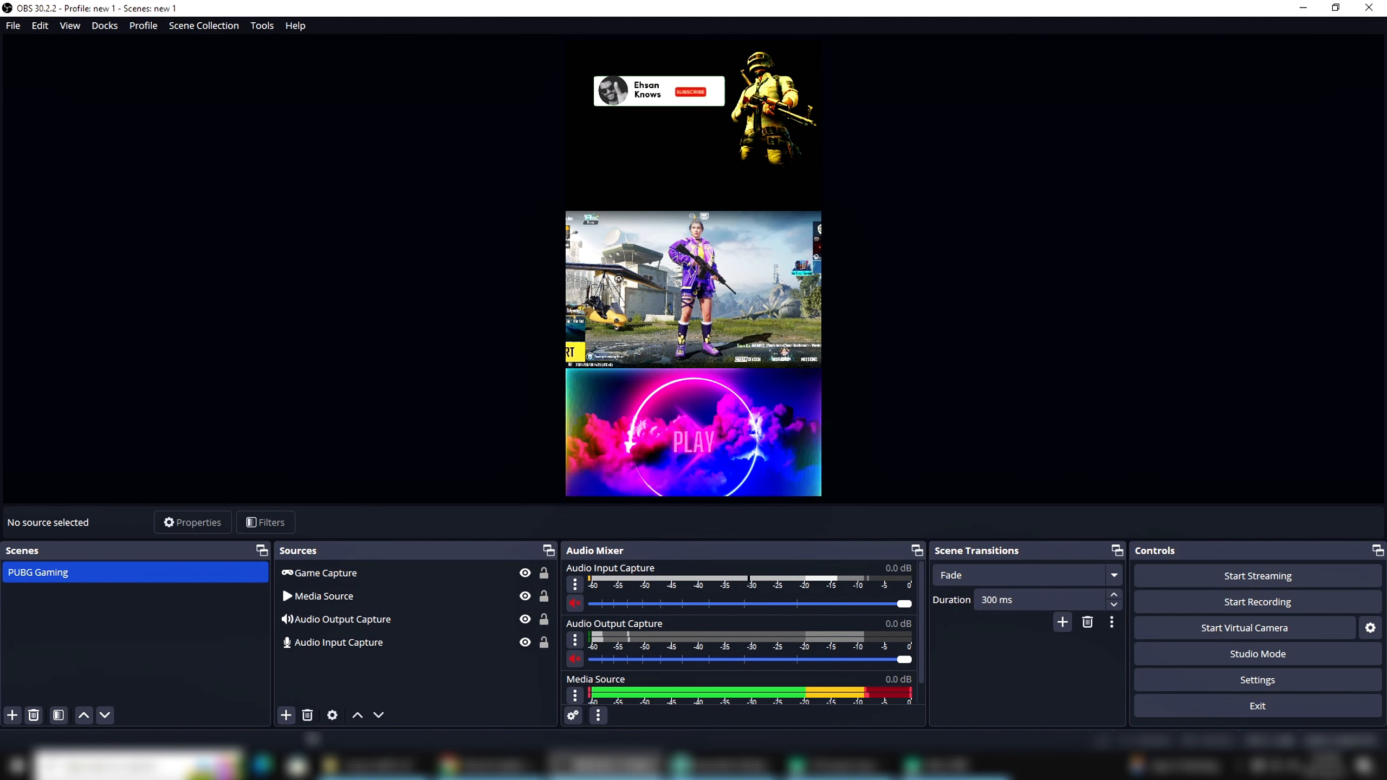
- Switch to OBS and add a new visible Browser source to the PUBG Gaming scene under its default name
{"action": "left_click", "coordinate": [285, 715]}
{"action": "left_click", "coordinate": [279, 719]}
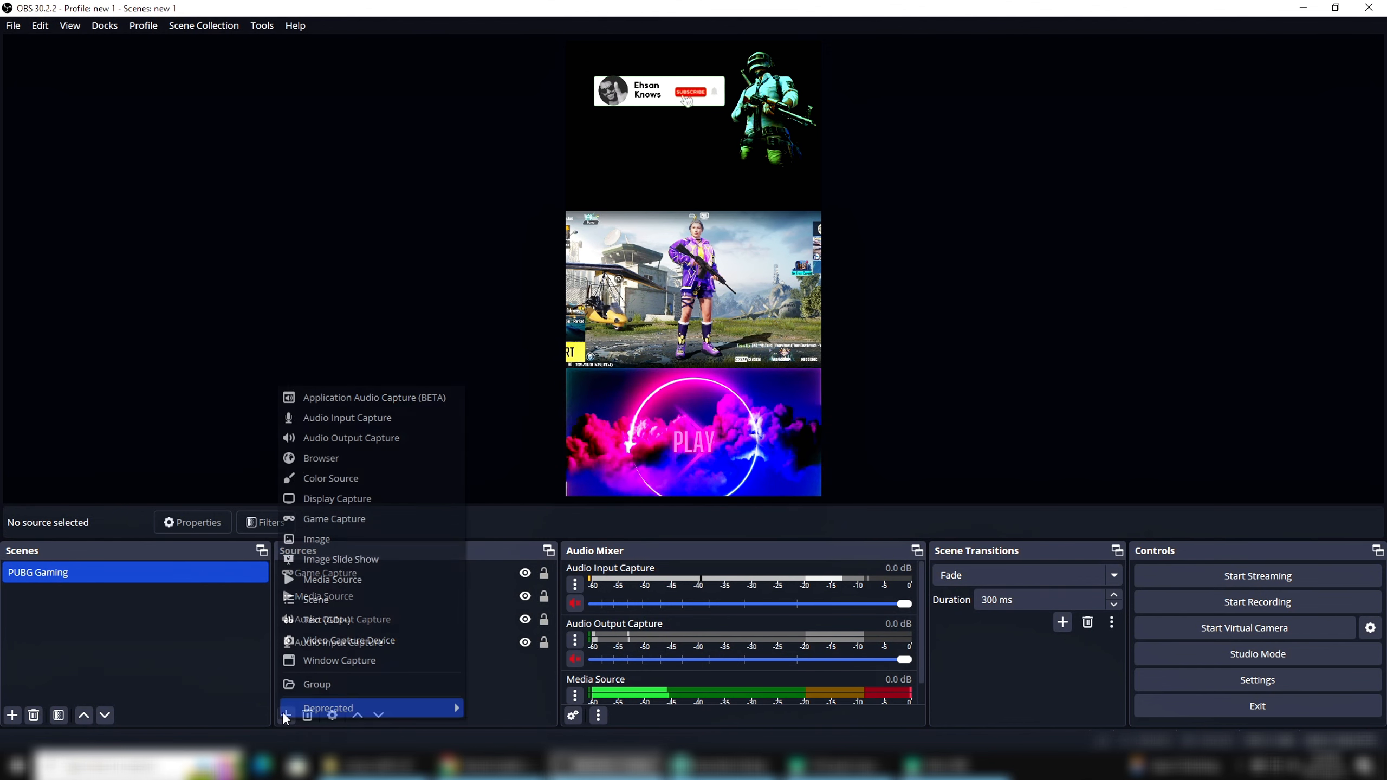
{"action": "left_click", "coordinate": [350, 458]}
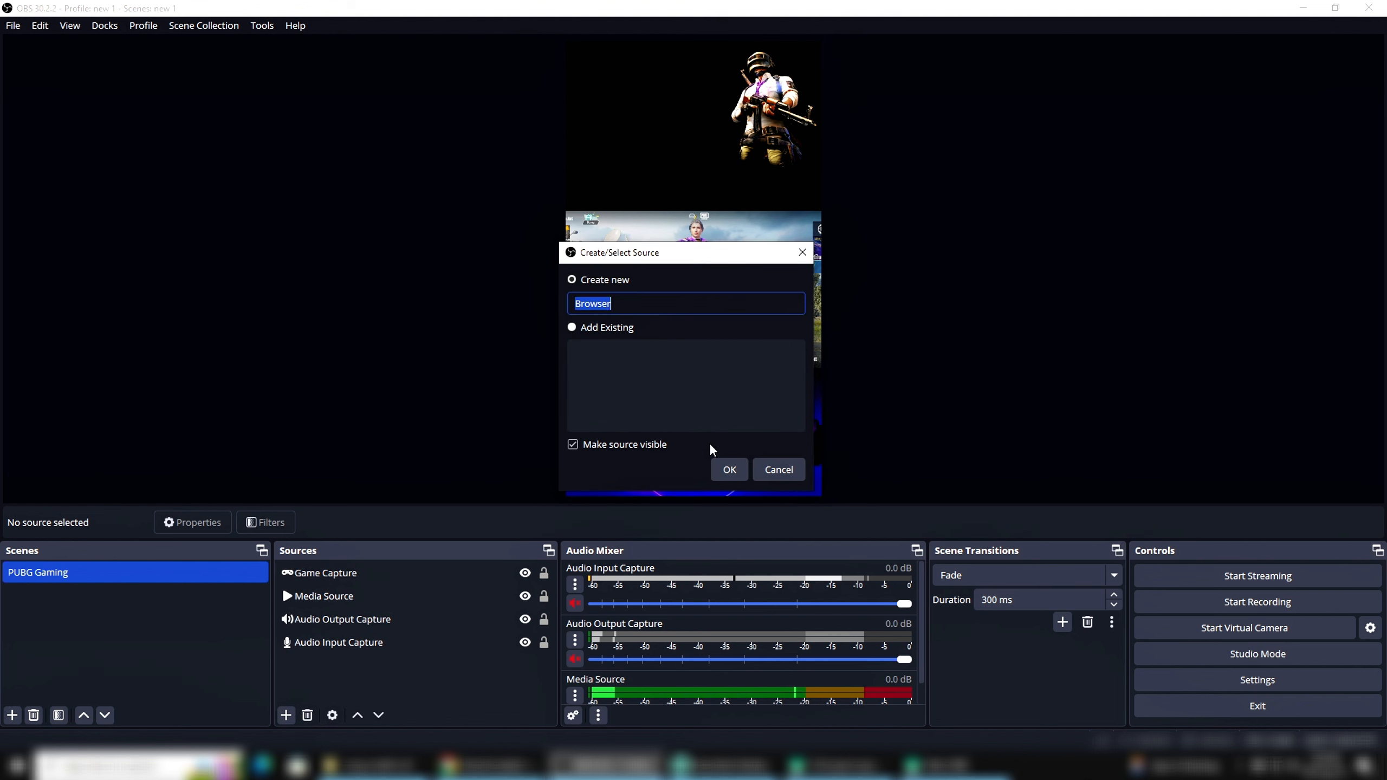
{"action": "left_click", "coordinate": [730, 469]}
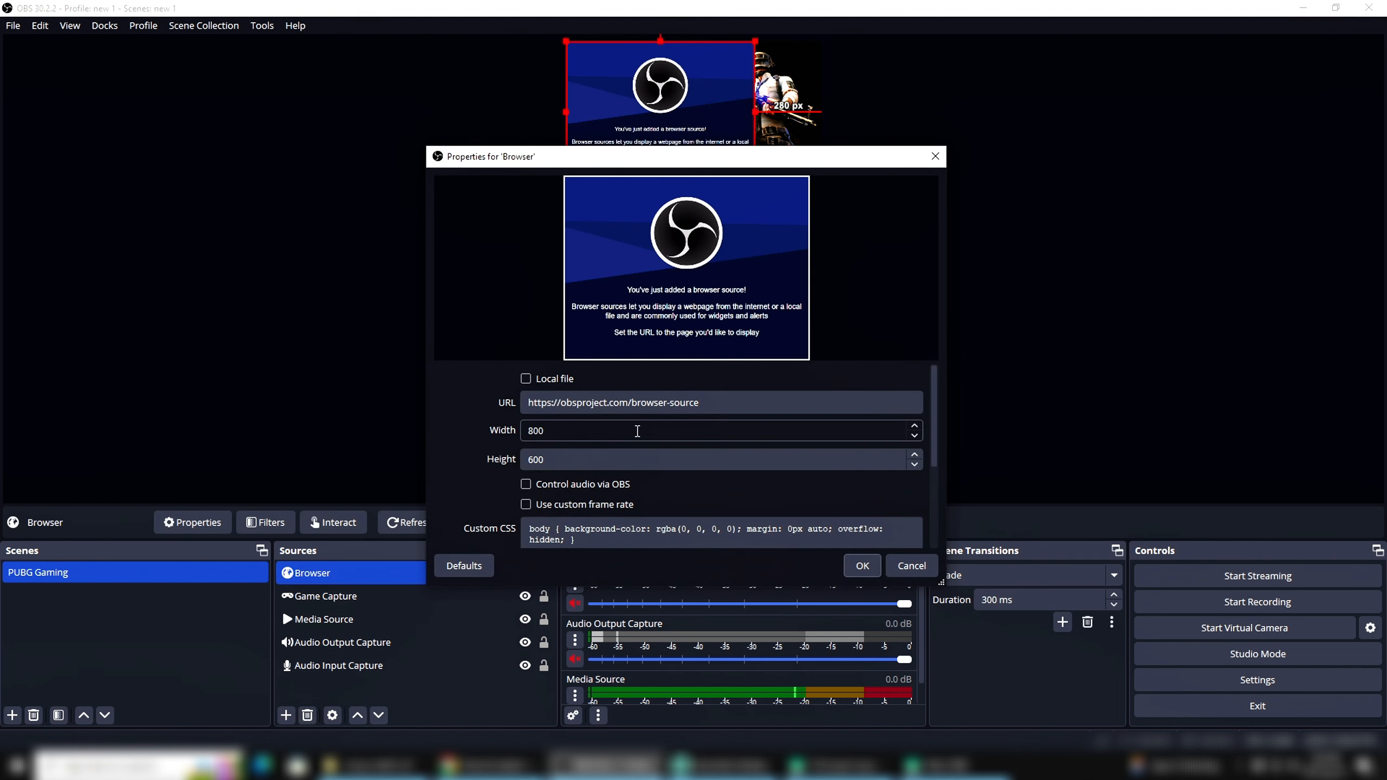
- Replace the Browser source's URL with the copied live subscriber count address and apply its properties
{"action": "triple_click", "coordinate": [619, 402]}
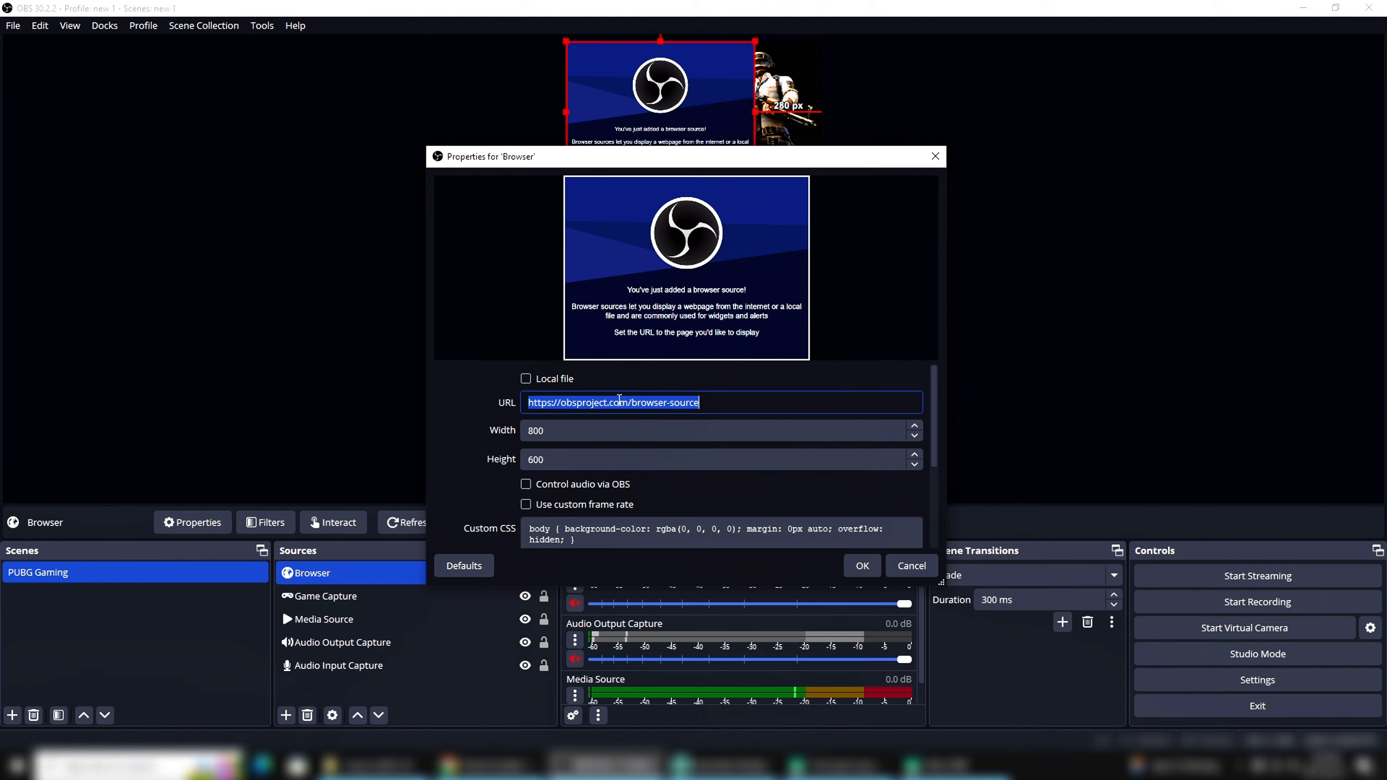
{"action": "key", "text": "BackSpace"}
{"action": "key", "text": "ctrl+v"}
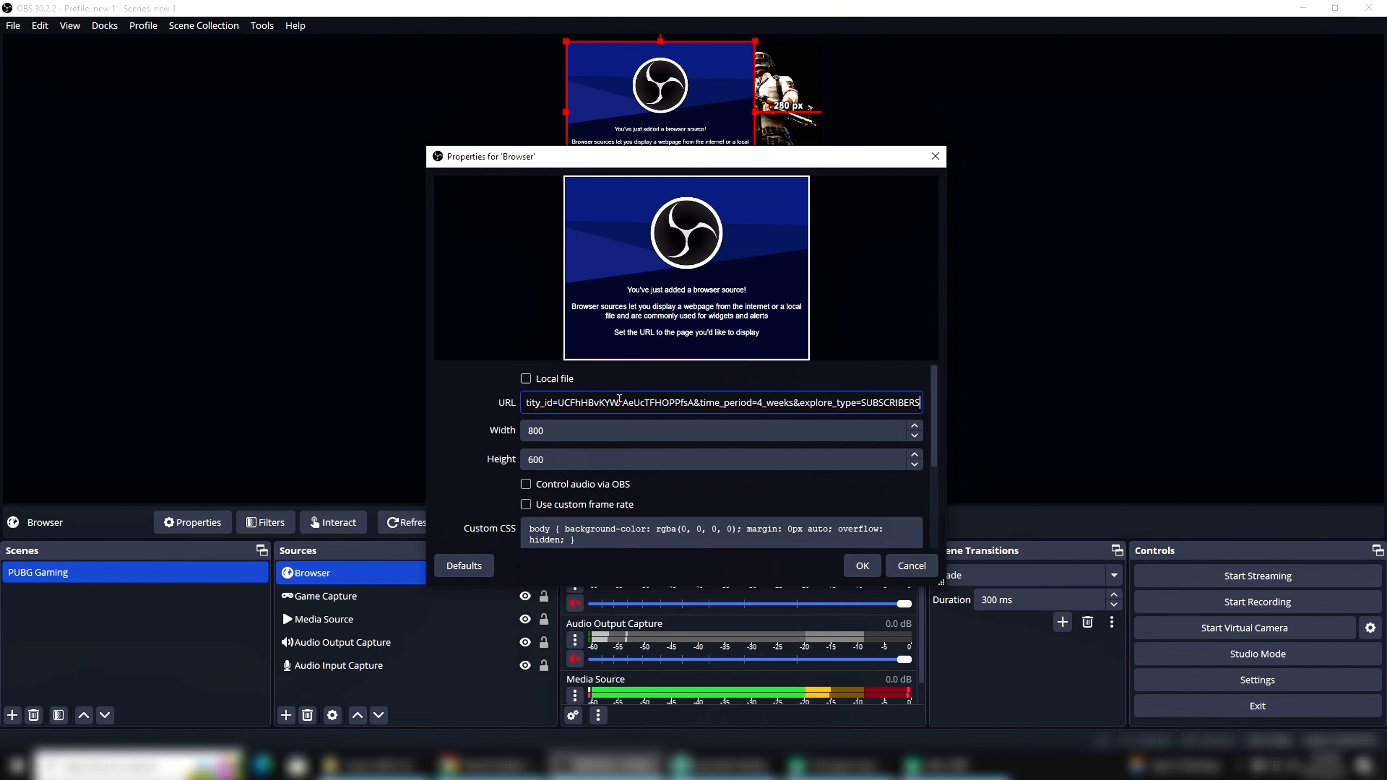
{"action": "left_click", "coordinate": [870, 567]}
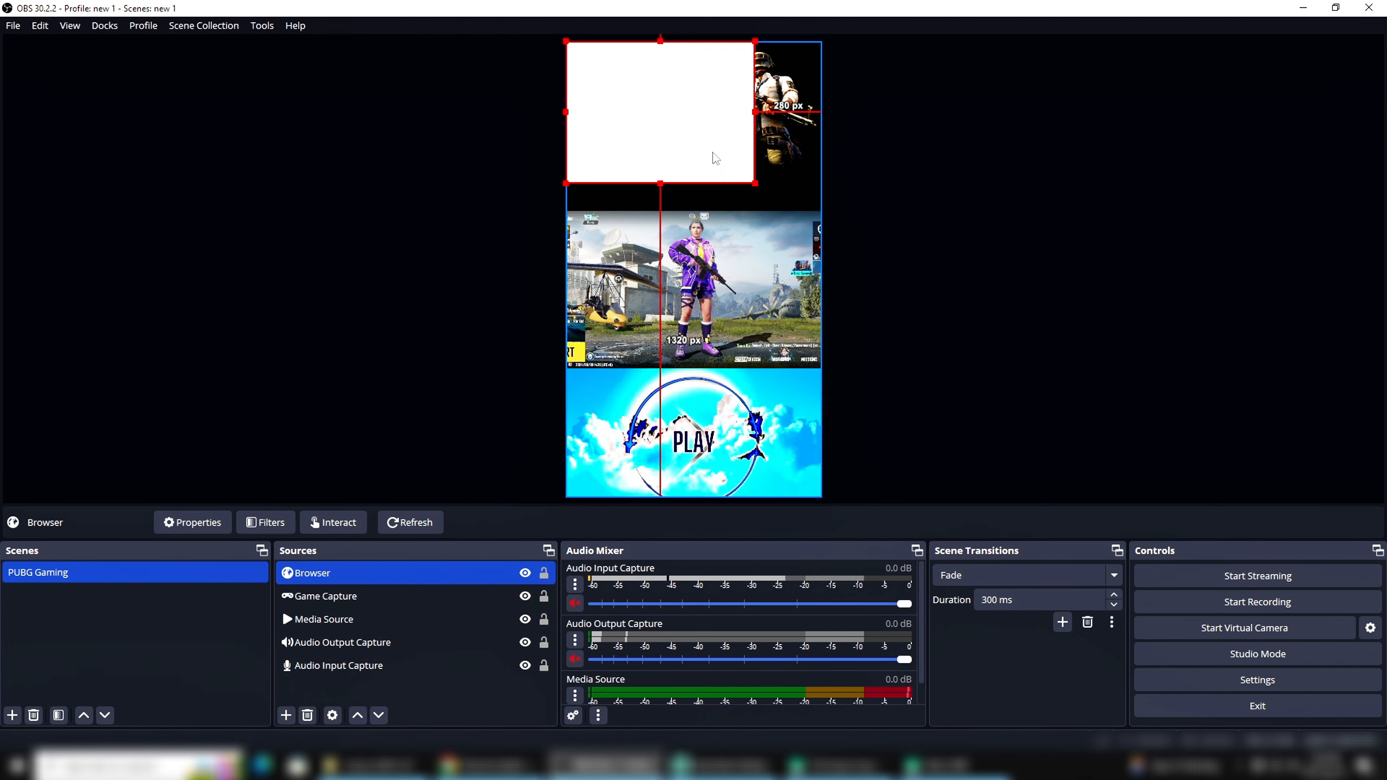
- Move the Browser source to the canvas's left edge and crop its sides so only the subscriber count area remains
{"action": "left_click_drag", "start_coordinate": [712, 155], "coordinate": [738, 186]}
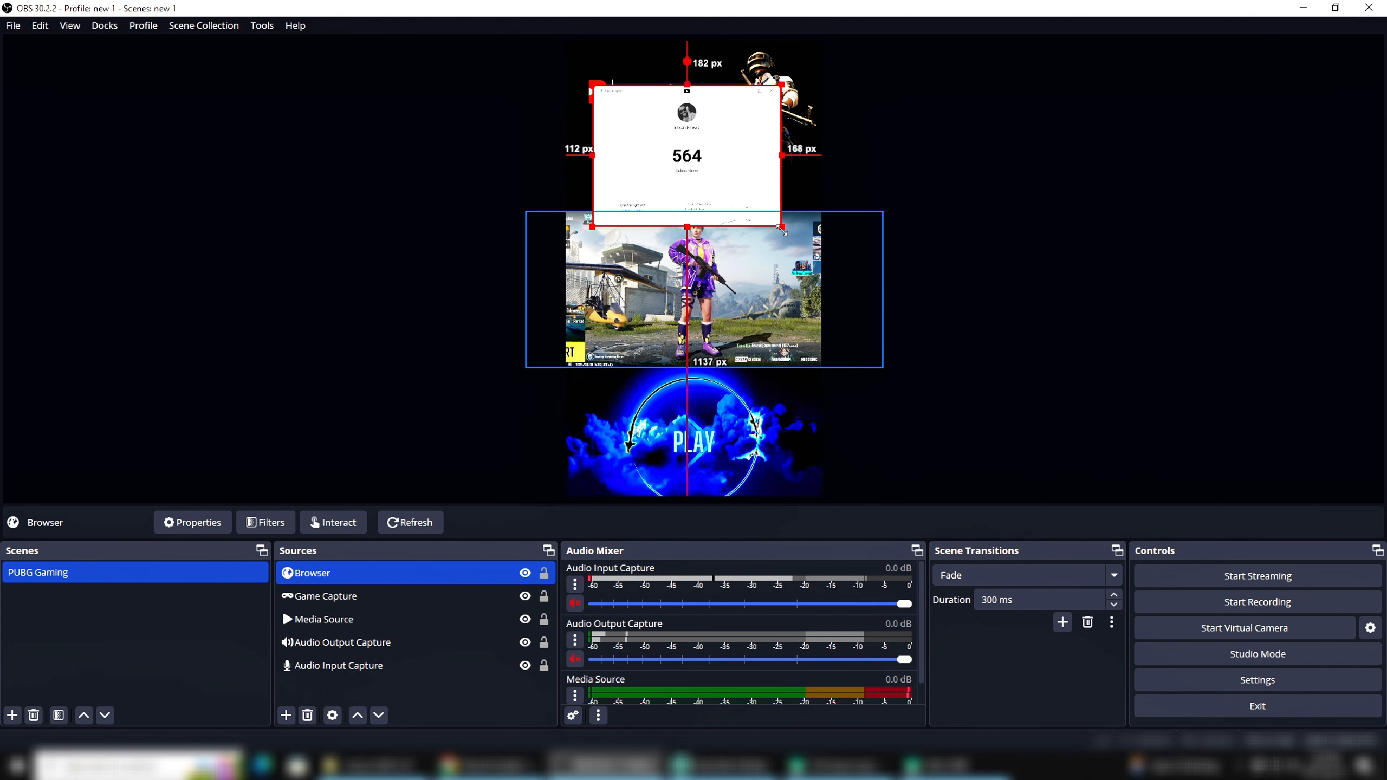
{"action": "left_click_drag", "start_coordinate": [694, 176], "coordinate": [667, 187]}
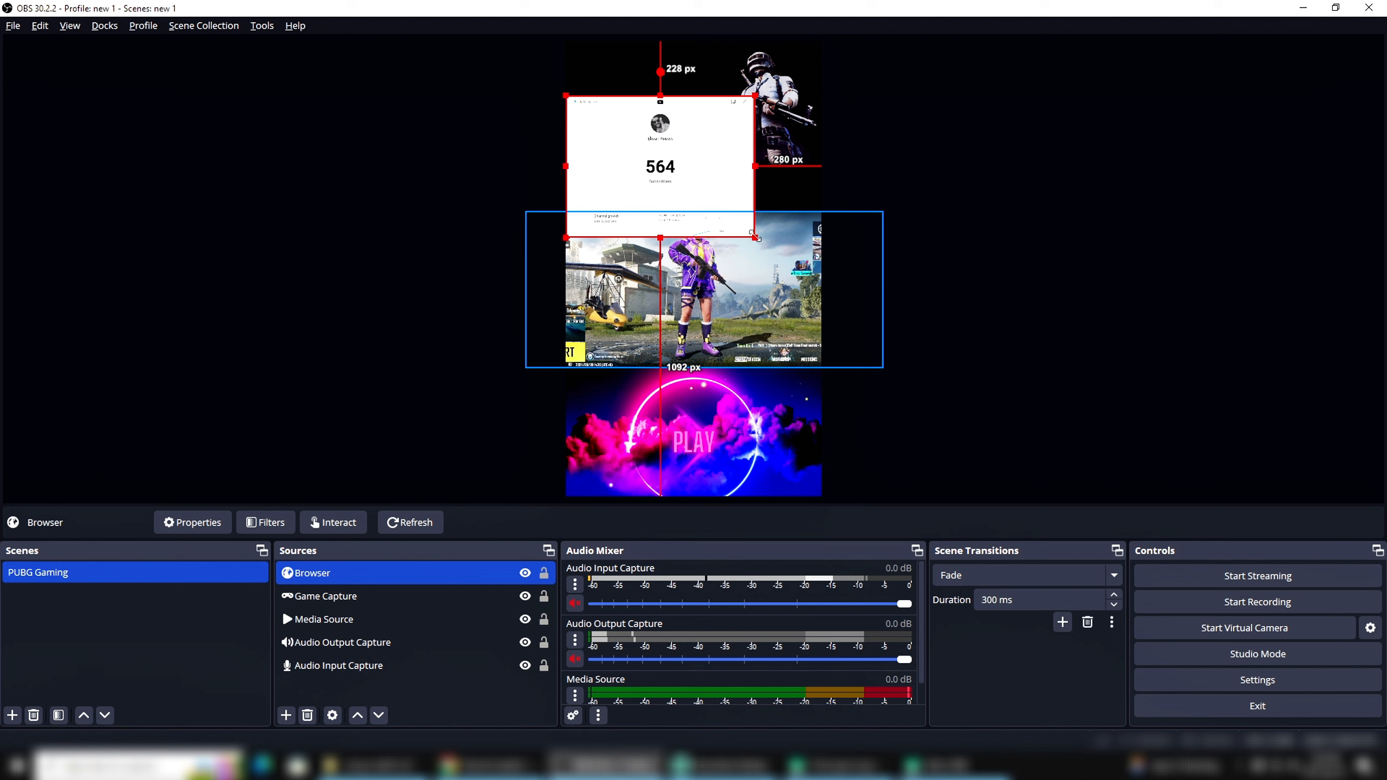
{"action": "left_click_drag", "start_coordinate": [755, 237], "coordinate": [715, 191]}
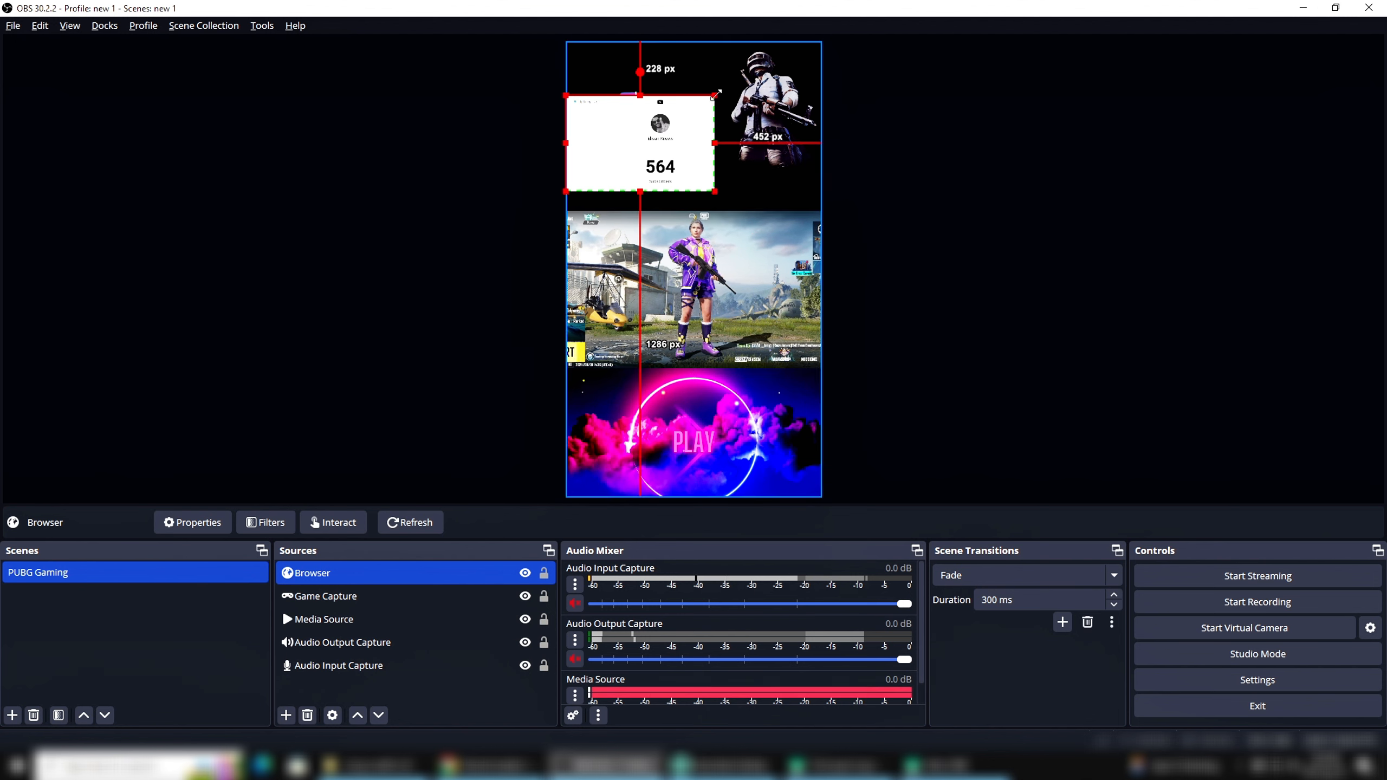
{"action": "left_click_drag", "start_coordinate": [716, 94], "coordinate": [706, 147]}
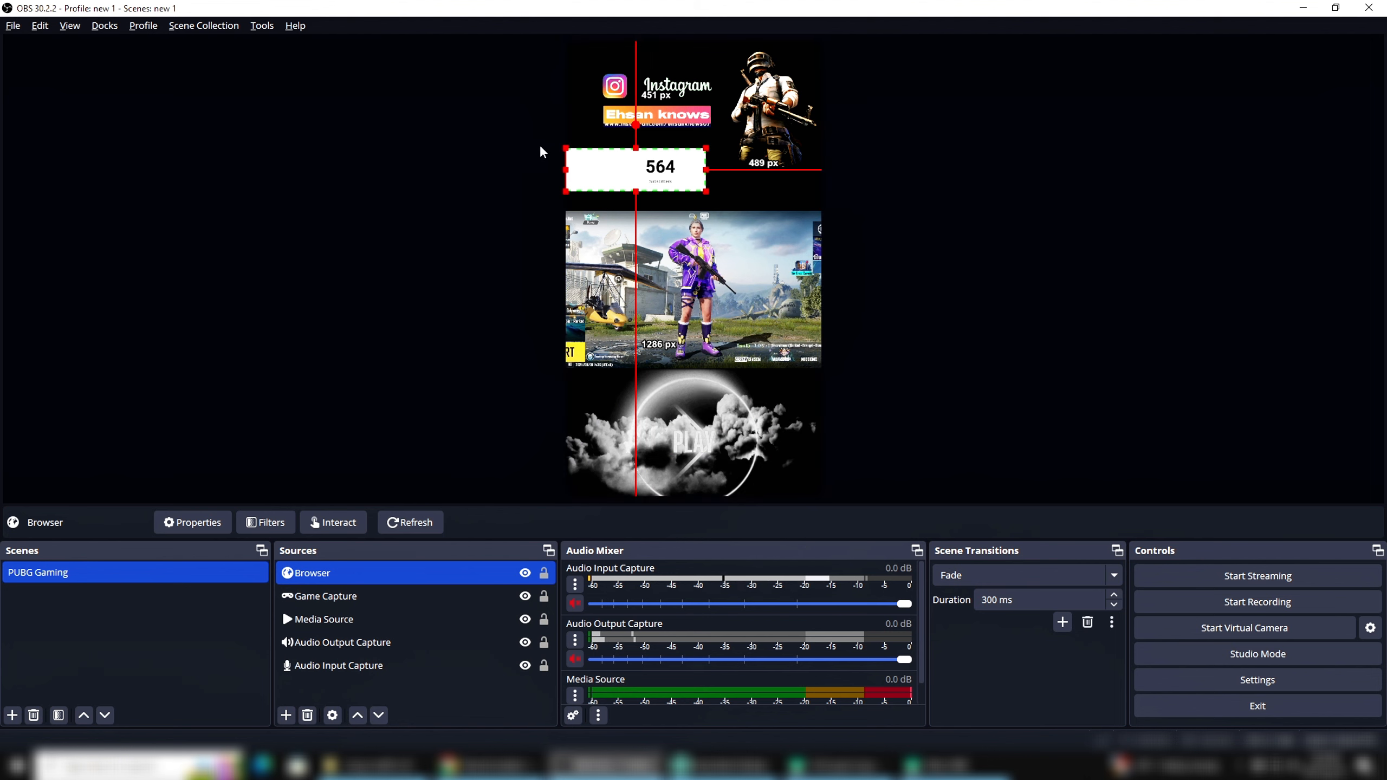
{"action": "left_click_drag", "start_coordinate": [566, 170], "coordinate": [625, 193]}
- Place the cropped subscriber counter against the canvas's left edge directly above the gameplay capture, and deselect it
{"action": "left_click", "coordinate": [672, 173]}
{"action": "left_click", "coordinate": [673, 174]}
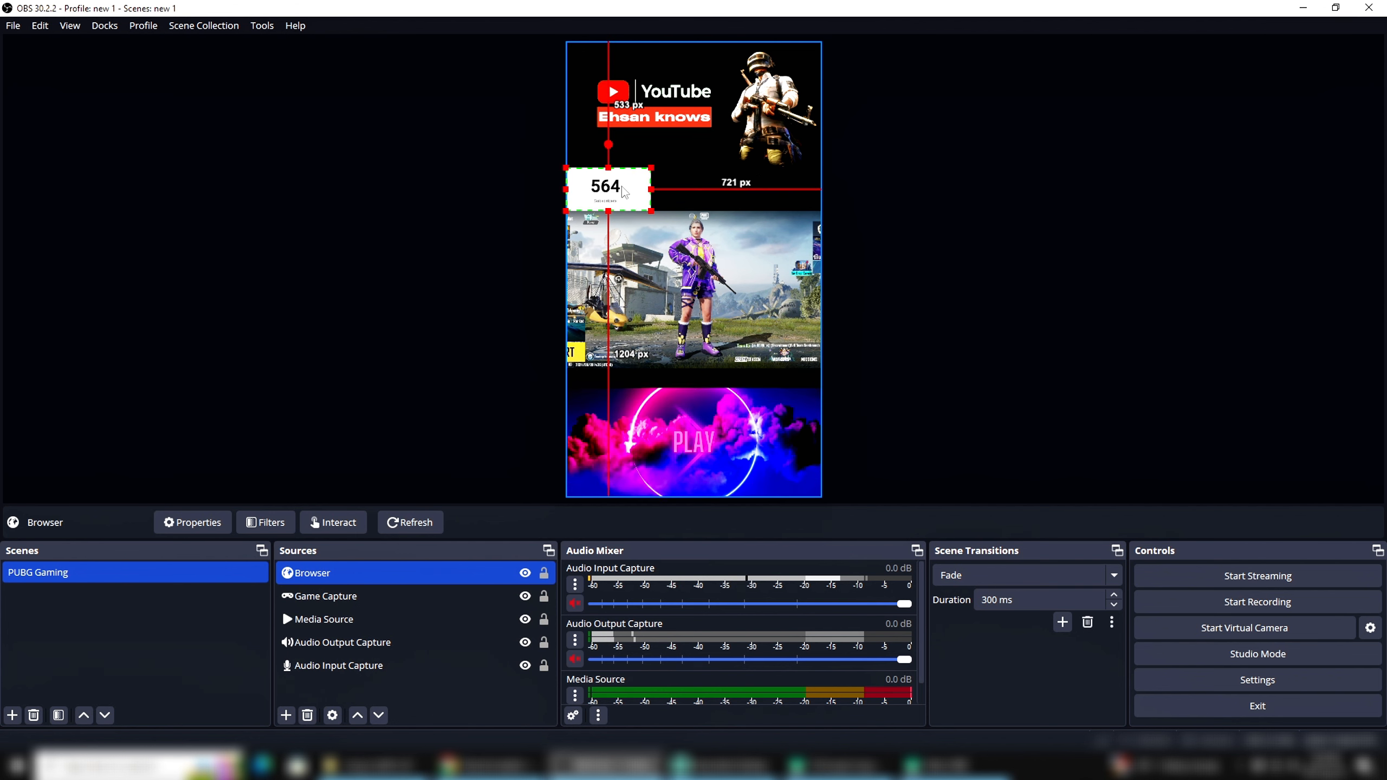
{"action": "left_click", "coordinate": [625, 192]}
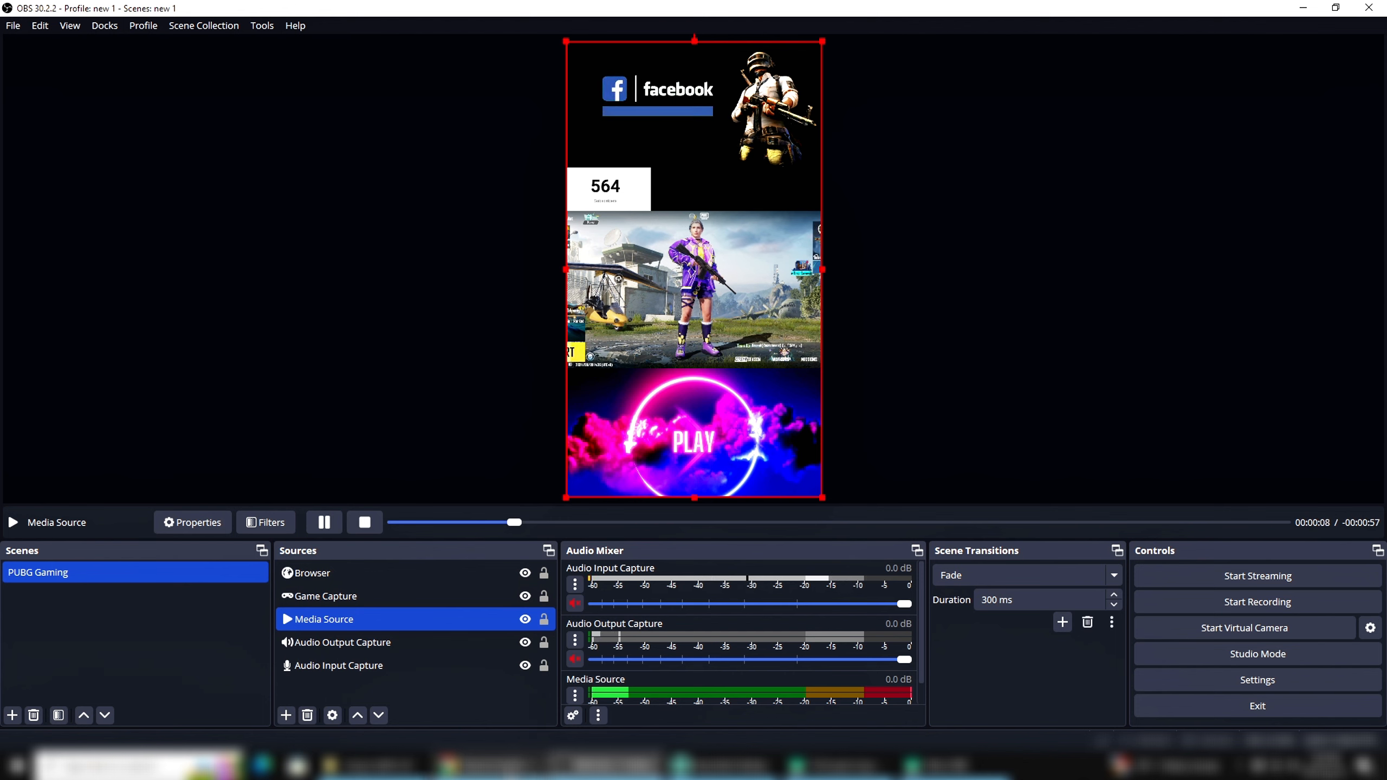
- Switch to YouTube in Chrome, go to the live streaming dashboard, and open the stream's settings for editing
{"action": "left_click", "coordinate": [510, 771]}
{"action": "left_click", "coordinate": [110, 15]}
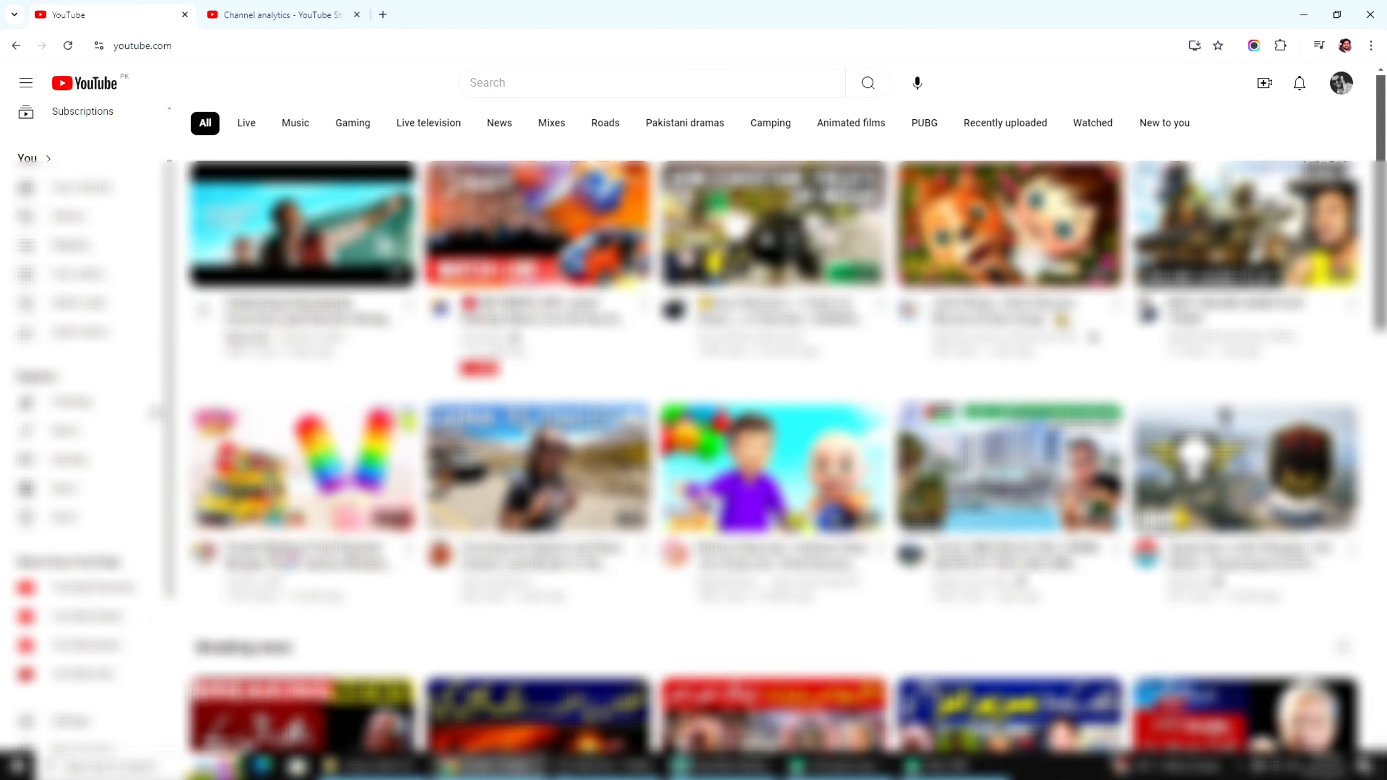
{"action": "left_click", "coordinate": [1263, 83]}
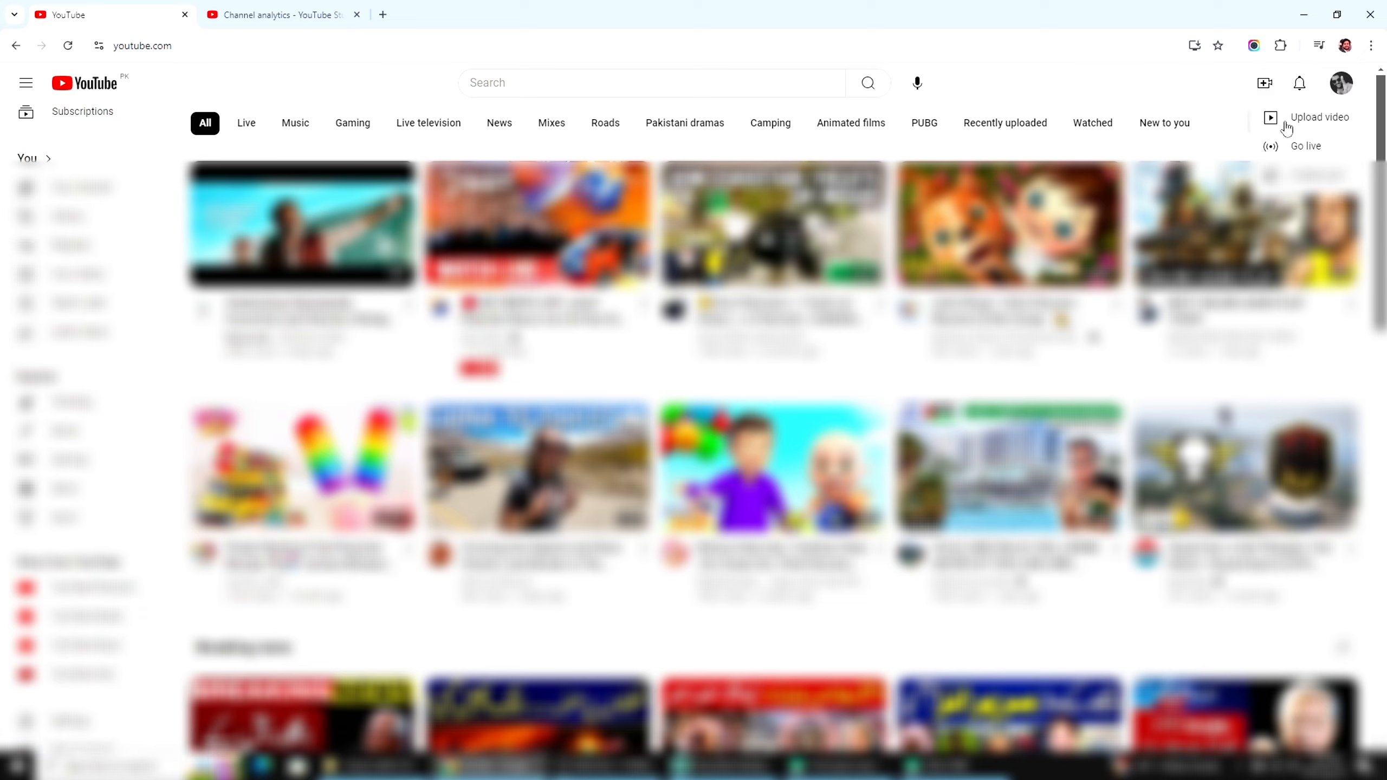
{"action": "left_click", "coordinate": [1307, 150]}
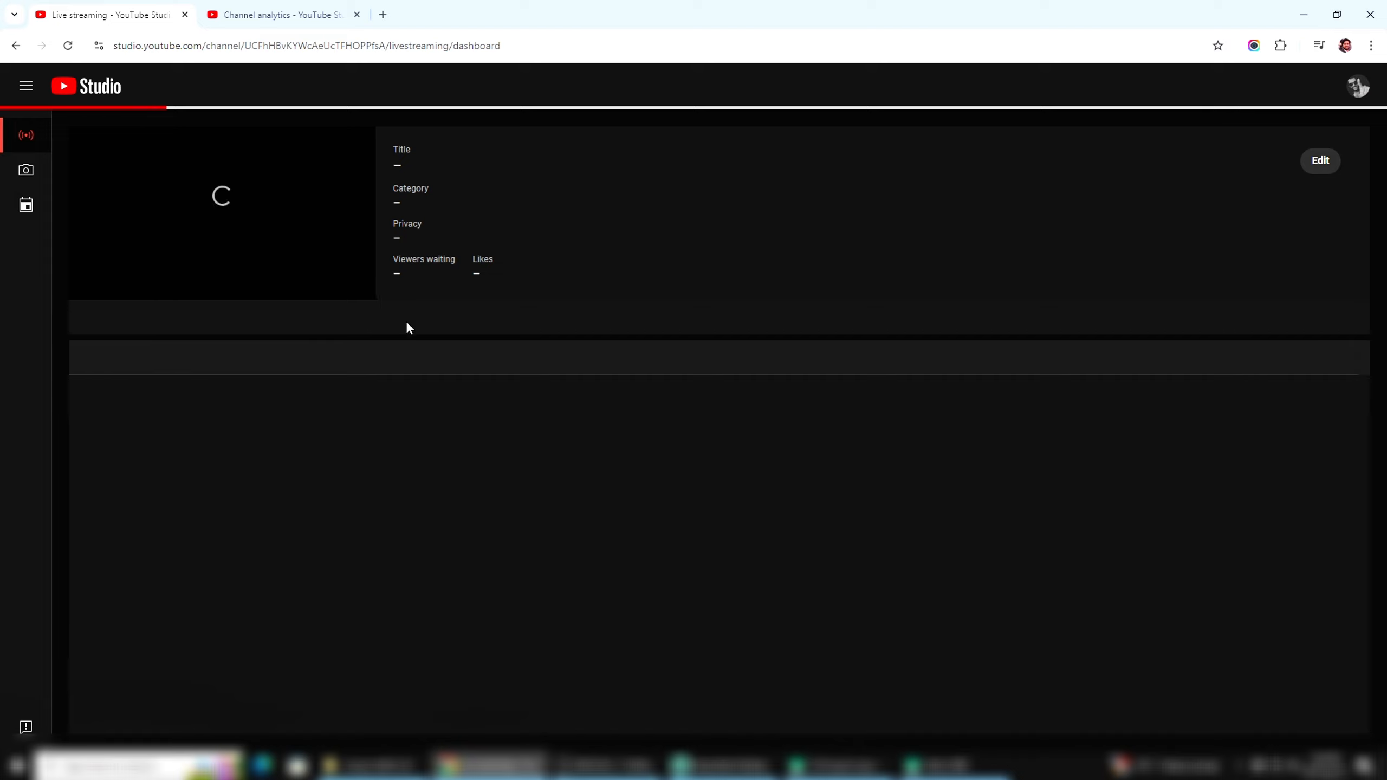
{"action": "left_click", "coordinate": [1311, 174]}
- Examine the stream's title and description in its details
{"action": "triple_click", "coordinate": [740, 278]}
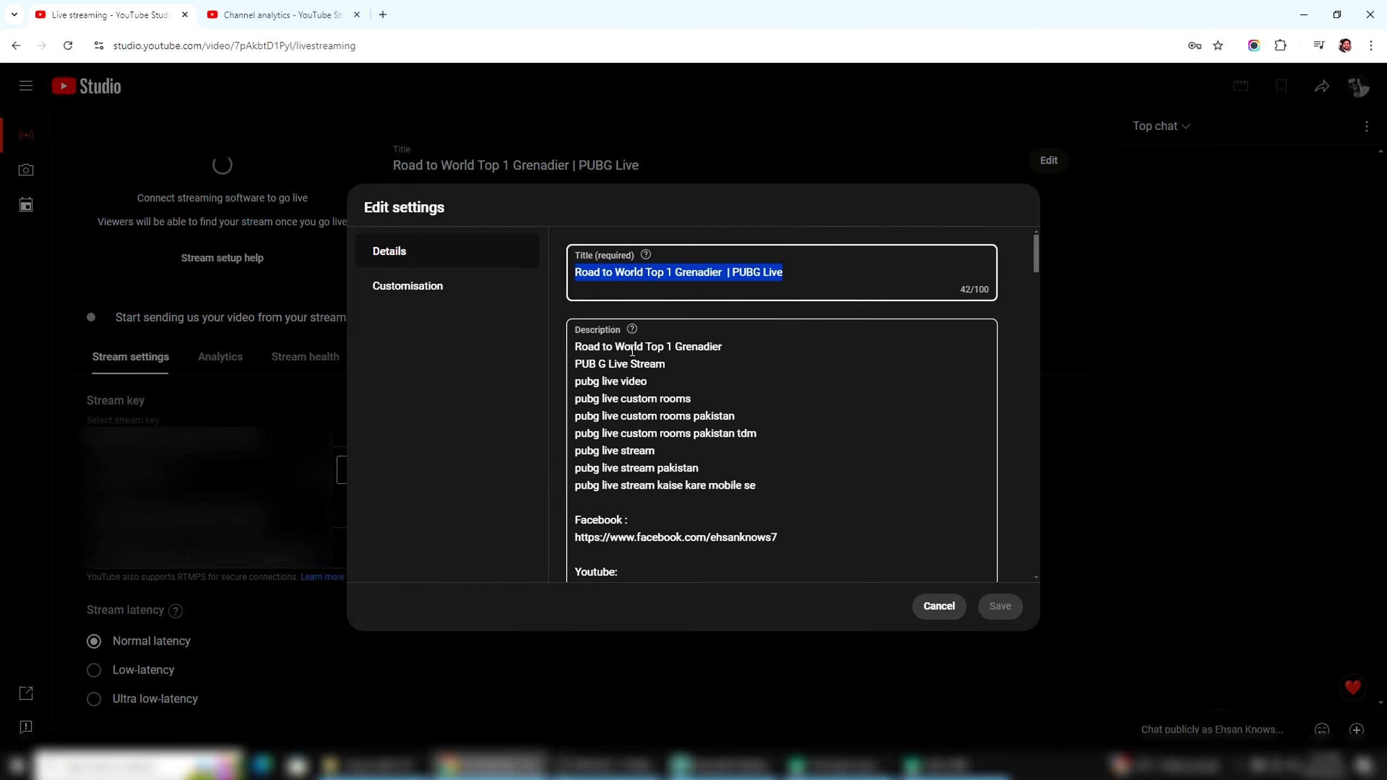
{"action": "left_click_drag", "start_coordinate": [631, 347], "coordinate": [797, 249]}
{"action": "scroll", "coordinate": [797, 249], "scroll_direction": "up", "scroll_amount": 2}
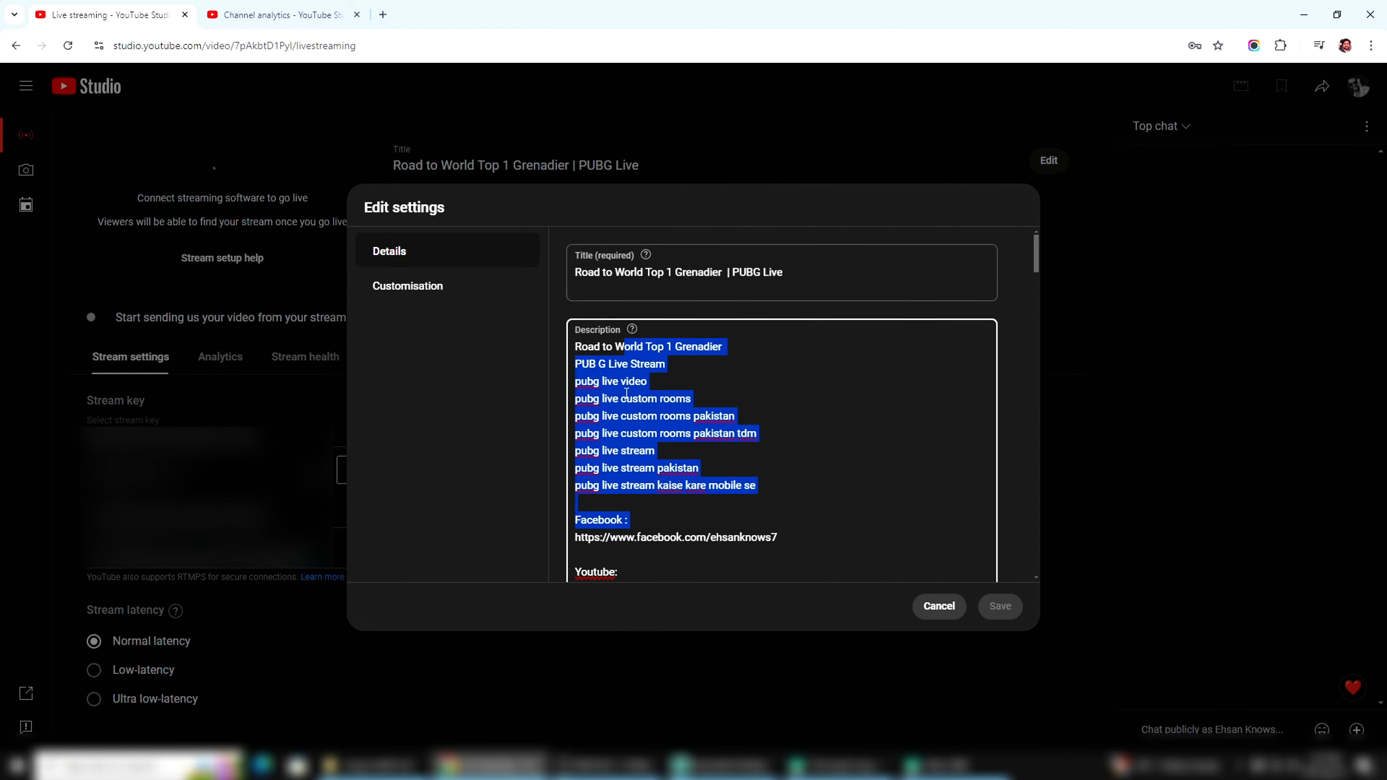
- Set the stream's visibility to Unlisted
{"action": "scroll", "coordinate": [626, 392], "scroll_direction": "down", "scroll_amount": 6}
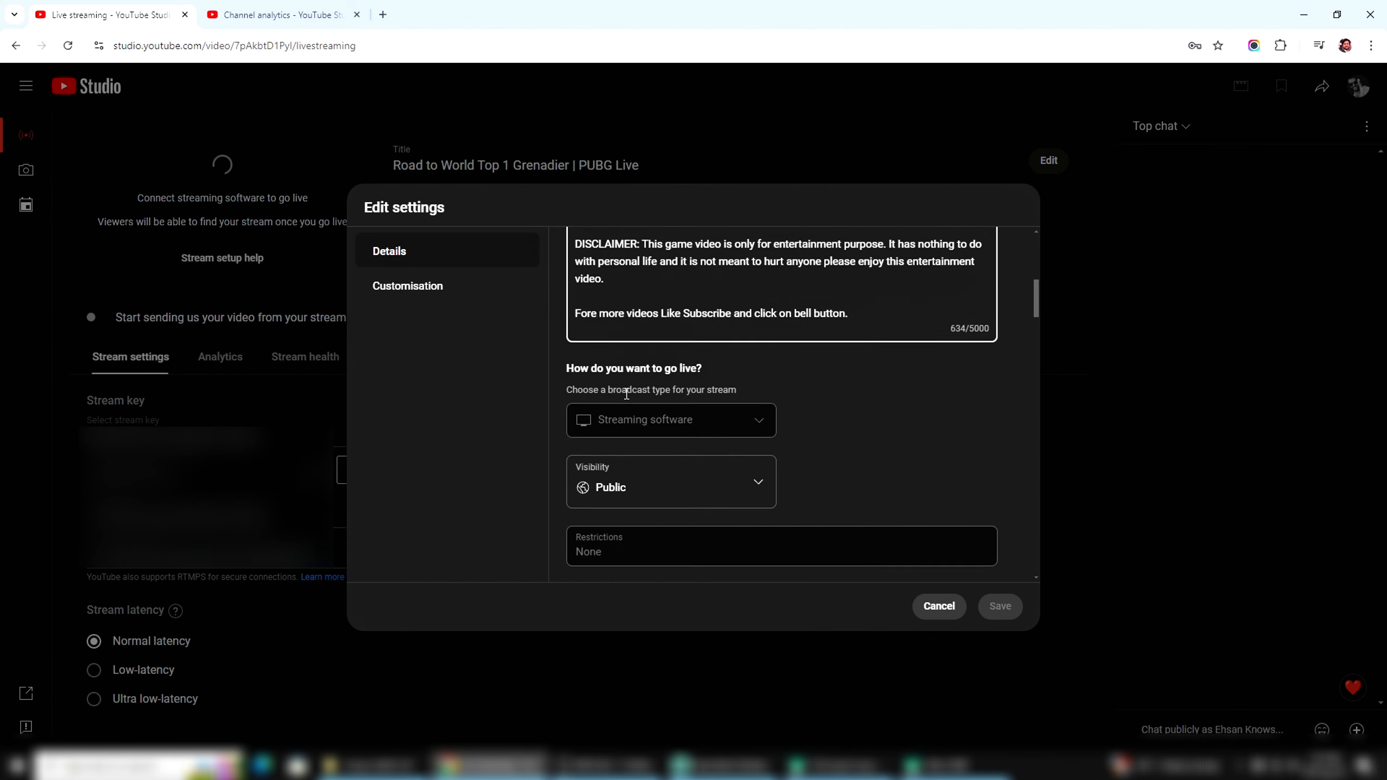
{"action": "scroll", "coordinate": [626, 392], "scroll_direction": "down", "scroll_amount": 2}
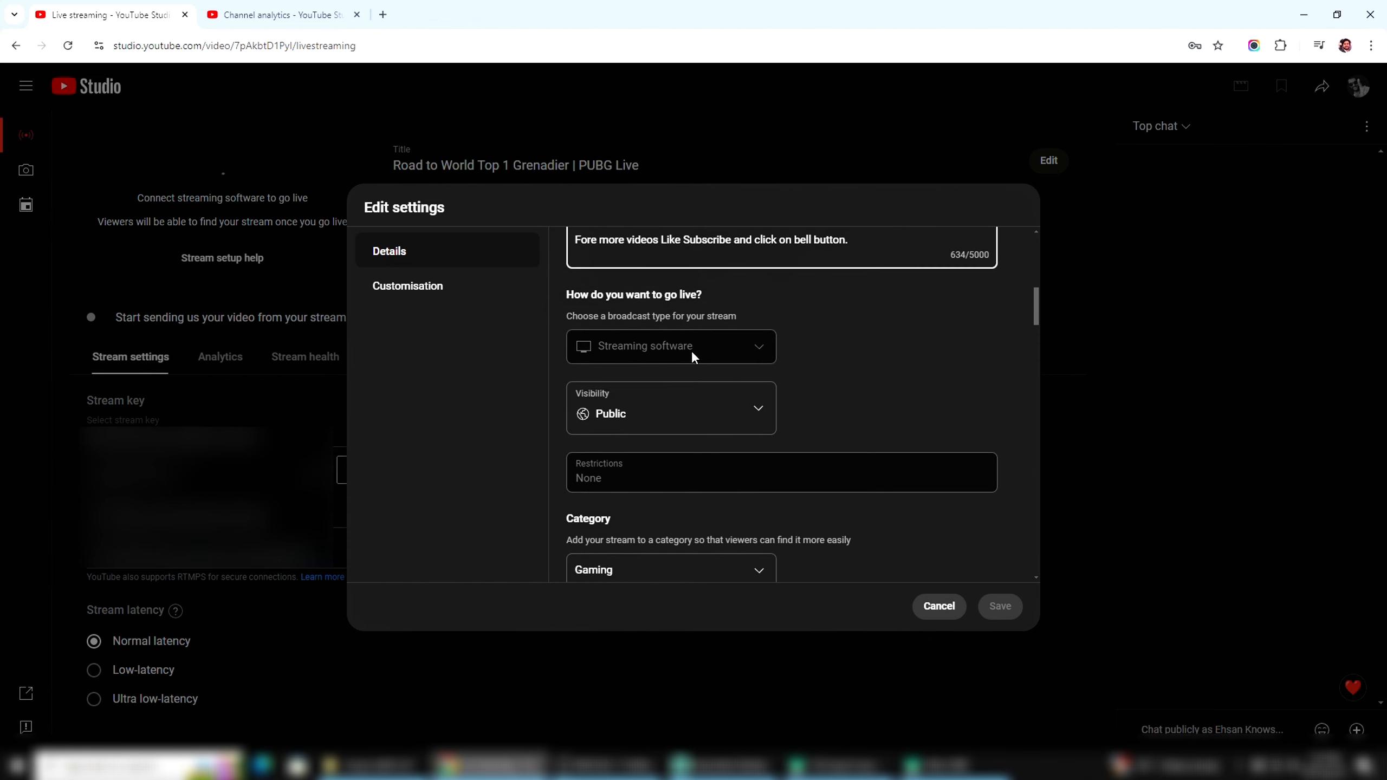
{"action": "left_click", "coordinate": [619, 423]}
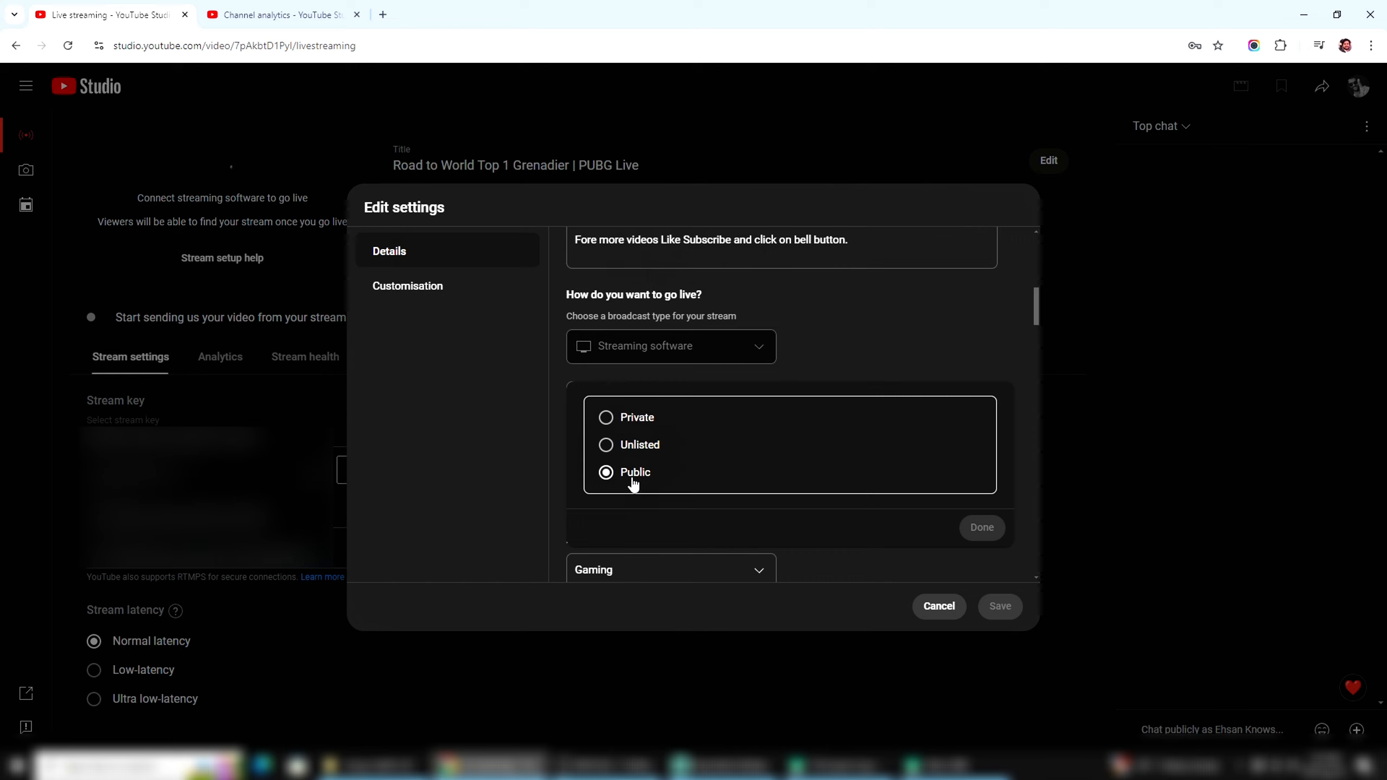
{"action": "left_click", "coordinate": [610, 449]}
{"action": "left_click", "coordinate": [982, 527]}
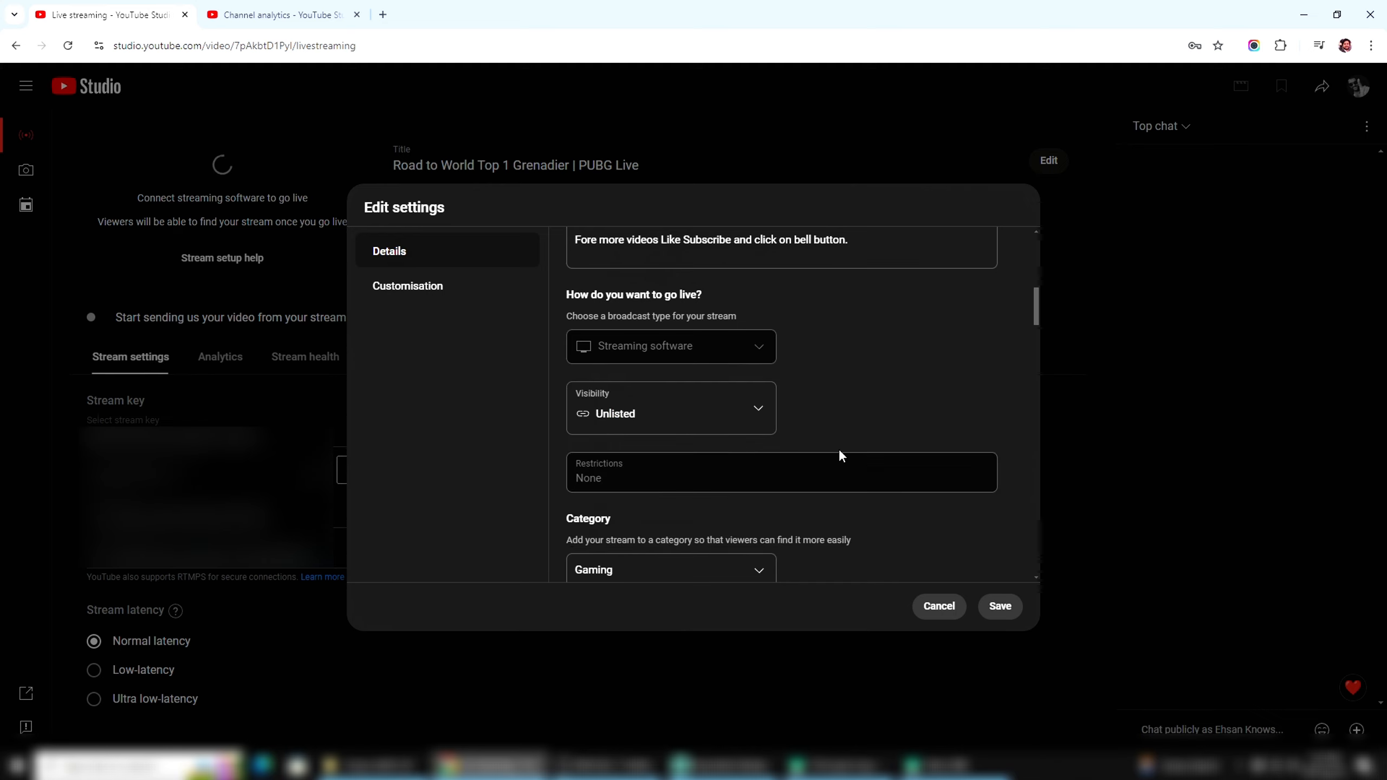
- Keep the stream's category as Gaming and set the game title to PUBG Mobile
{"action": "scroll", "coordinate": [839, 452], "scroll_direction": "down", "scroll_amount": 3}
{"action": "left_click", "coordinate": [689, 436]}
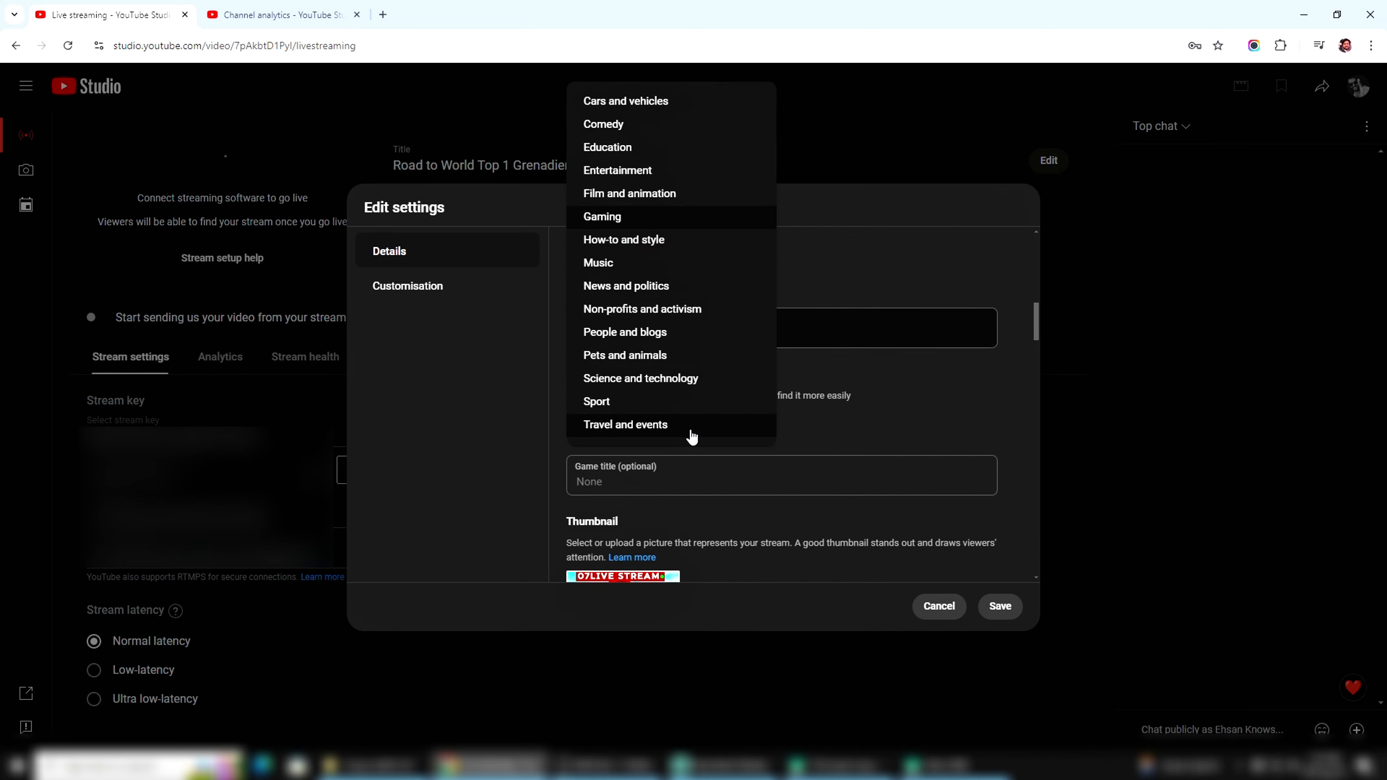
{"action": "left_click", "coordinate": [651, 474]}
{"action": "left_click", "coordinate": [645, 483]}
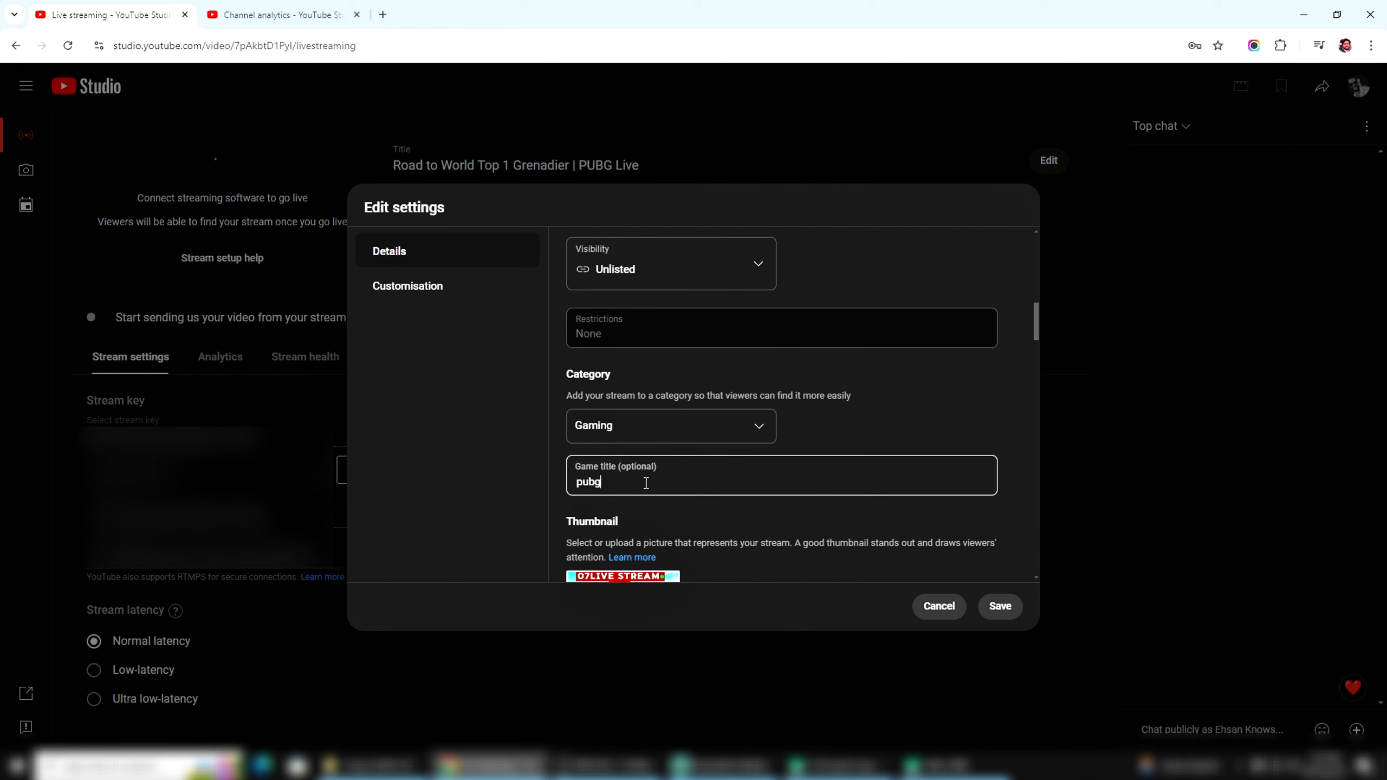
{"action": "left_click", "coordinate": [668, 109]}
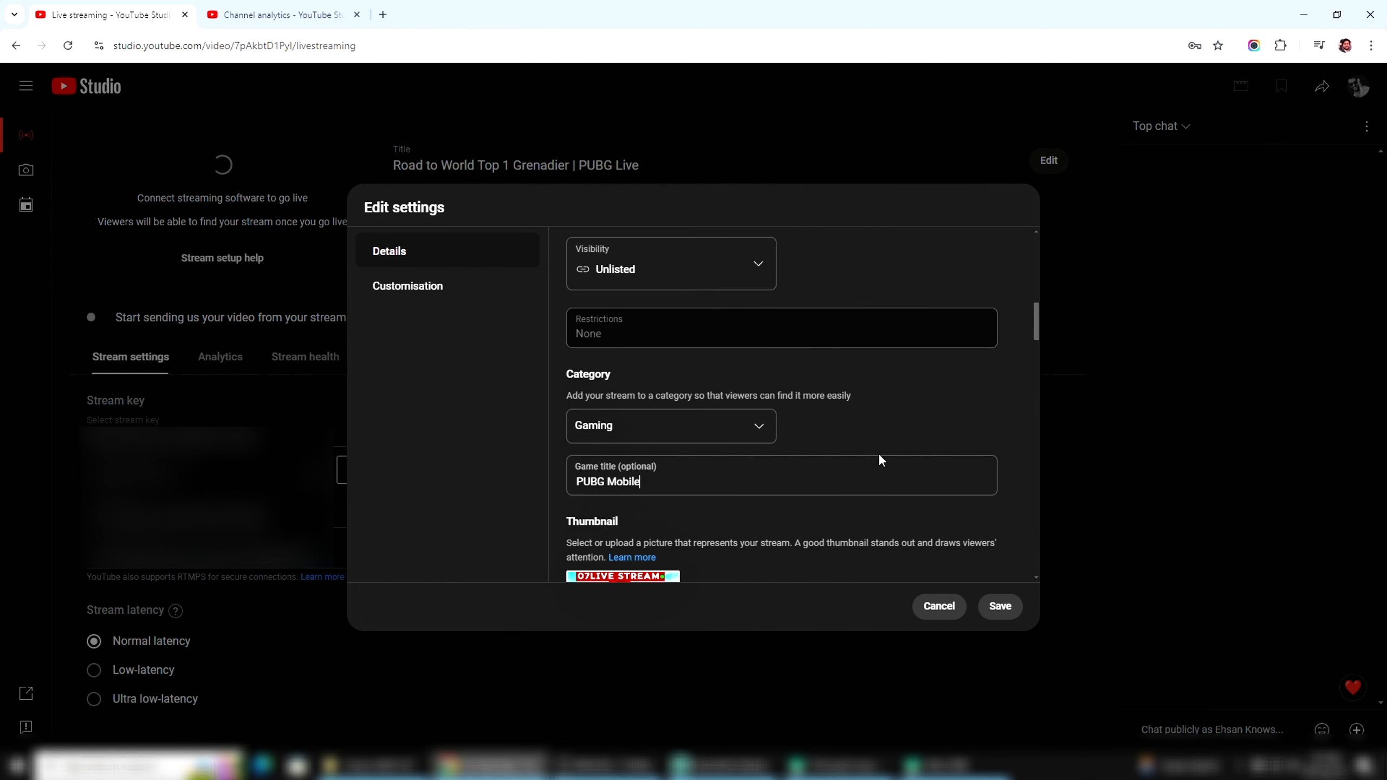
- Examine the stream's remaining details, from the thumbnail, playlist and audience settings down to the tags
{"action": "scroll", "coordinate": [881, 460], "scroll_direction": "down", "scroll_amount": 3}
{"action": "mouse_move", "coordinate": [590, 482]}
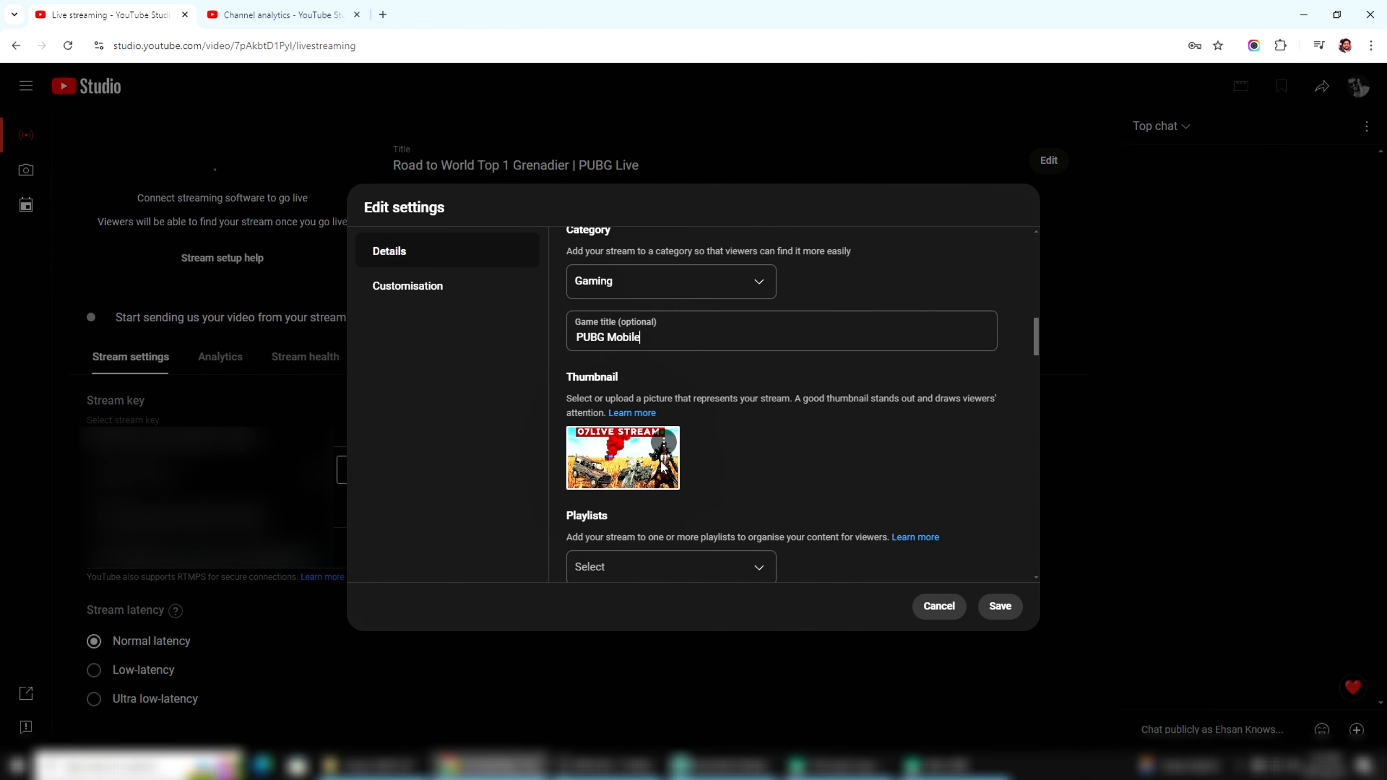
{"action": "scroll", "coordinate": [633, 453], "scroll_direction": "down", "scroll_amount": 5}
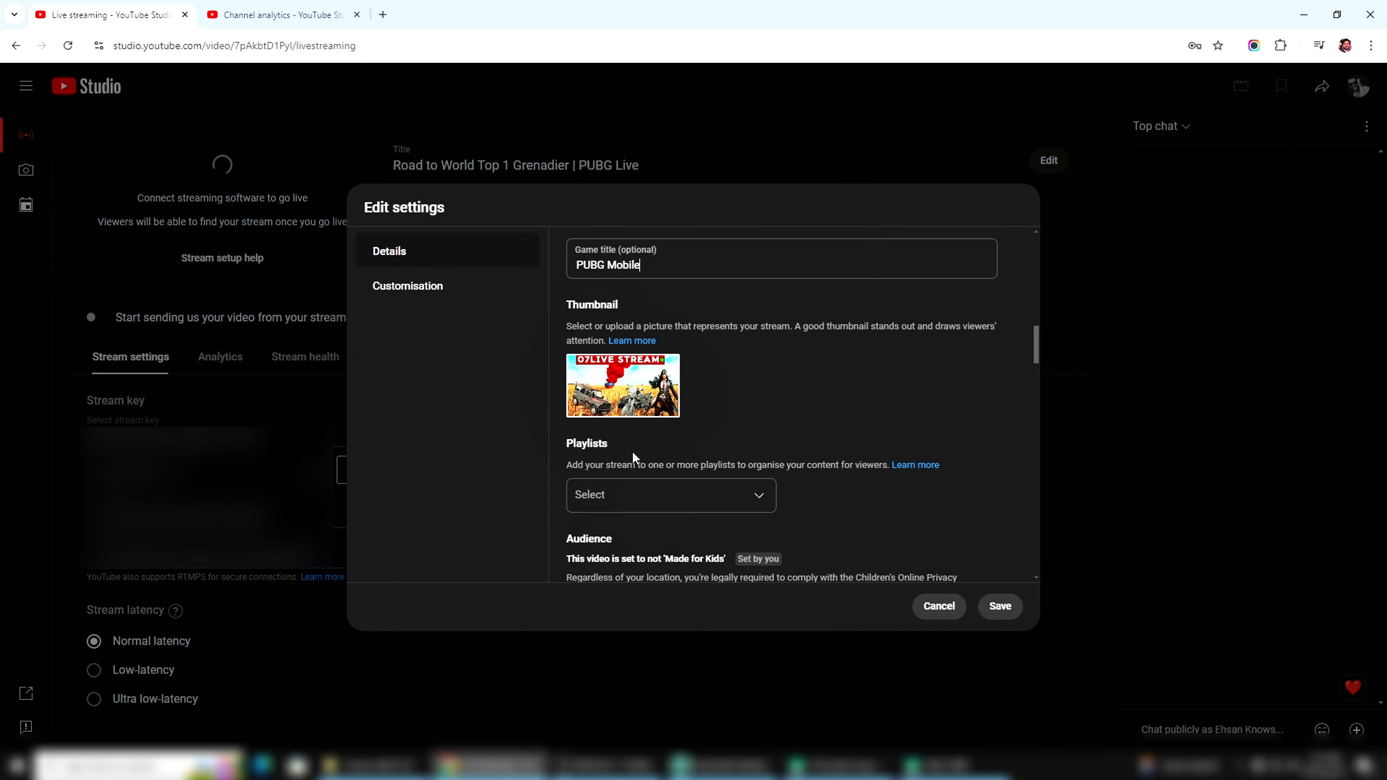
{"action": "scroll", "coordinate": [633, 458], "scroll_direction": "down", "scroll_amount": 3}
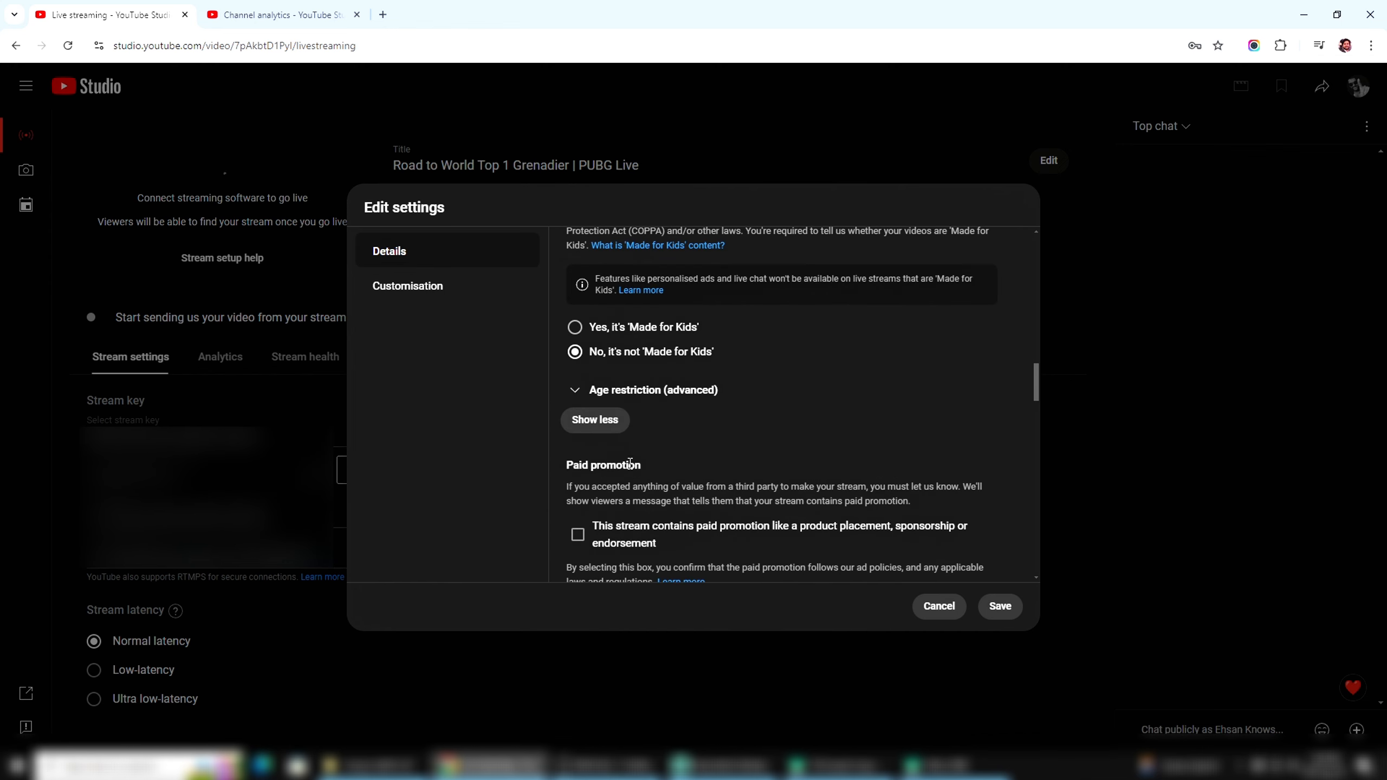
{"action": "scroll", "coordinate": [614, 461], "scroll_direction": "down", "scroll_amount": 5}
{"action": "scroll", "coordinate": [614, 465], "scroll_direction": "down", "scroll_amount": 10}
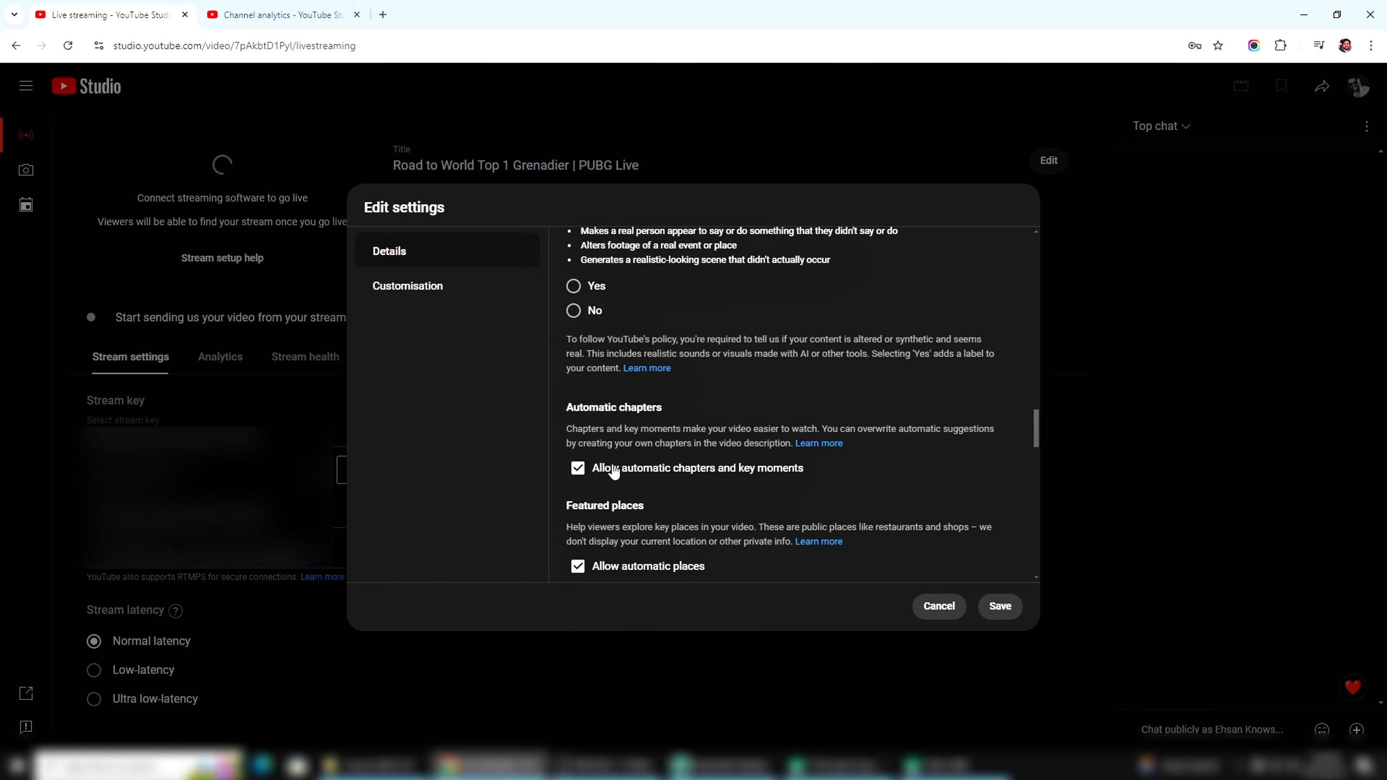
{"action": "scroll", "coordinate": [613, 471], "scroll_direction": "down", "scroll_amount": 2}
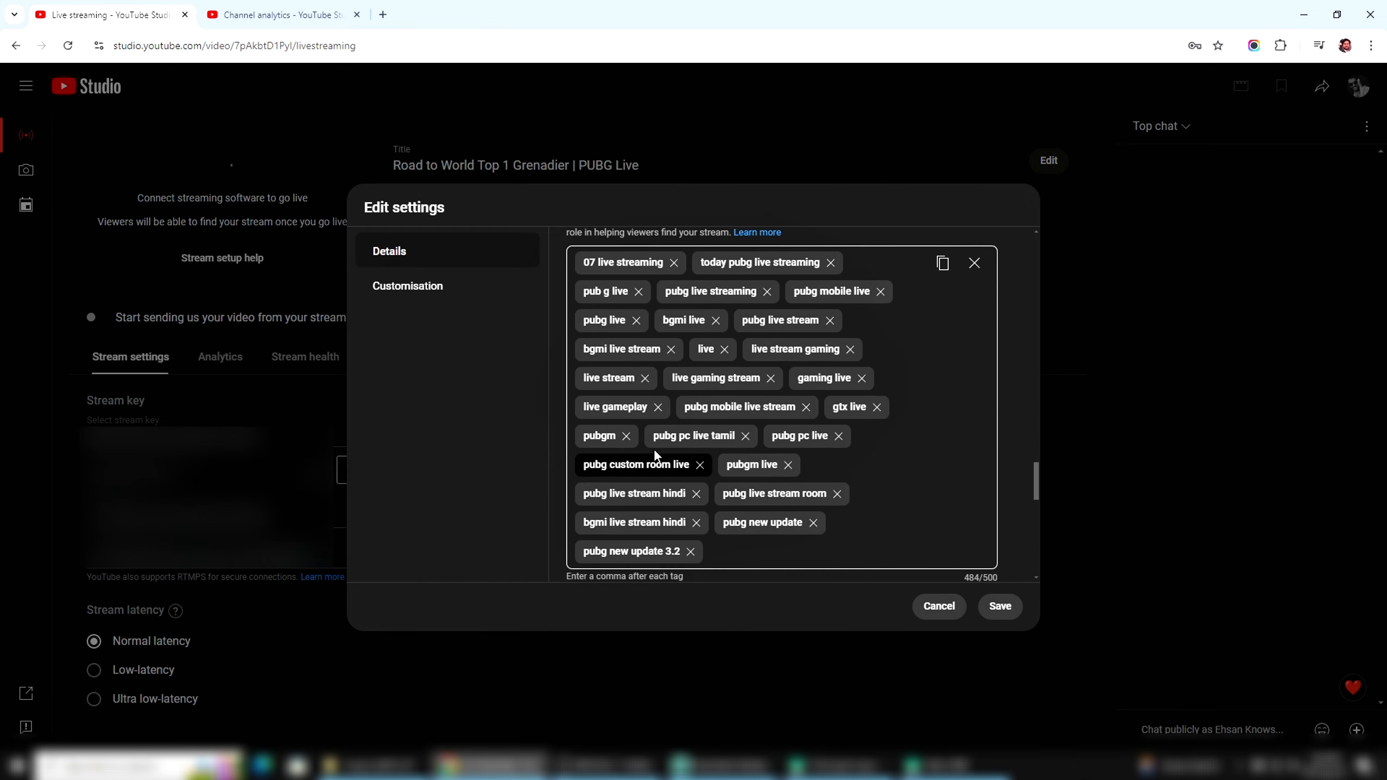
- Open the Rapidtags YouTube tag generator in a new browser tab and generate tags for "pub g live streaming"
{"action": "left_click", "coordinate": [383, 15]}
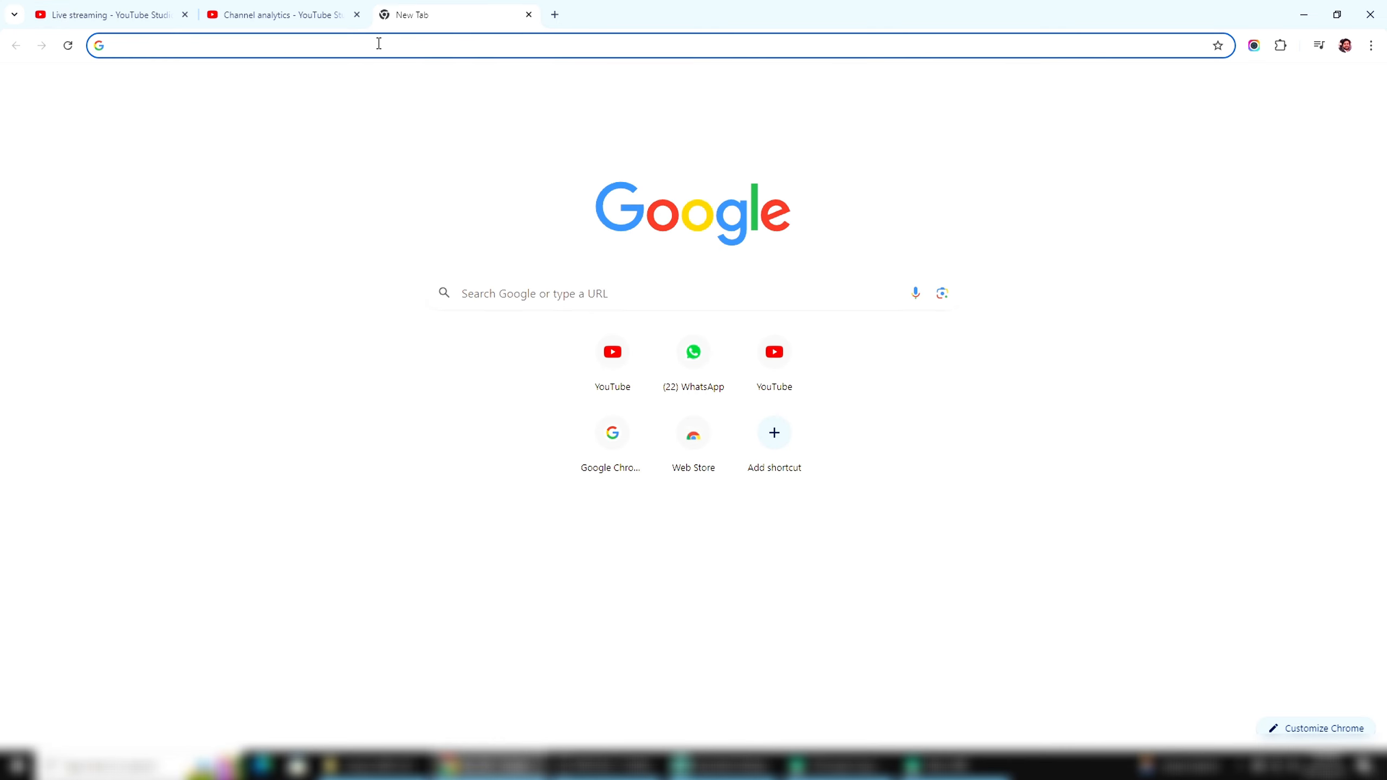
{"action": "type", "text": "rap"}
{"action": "key", "text": "Return"}
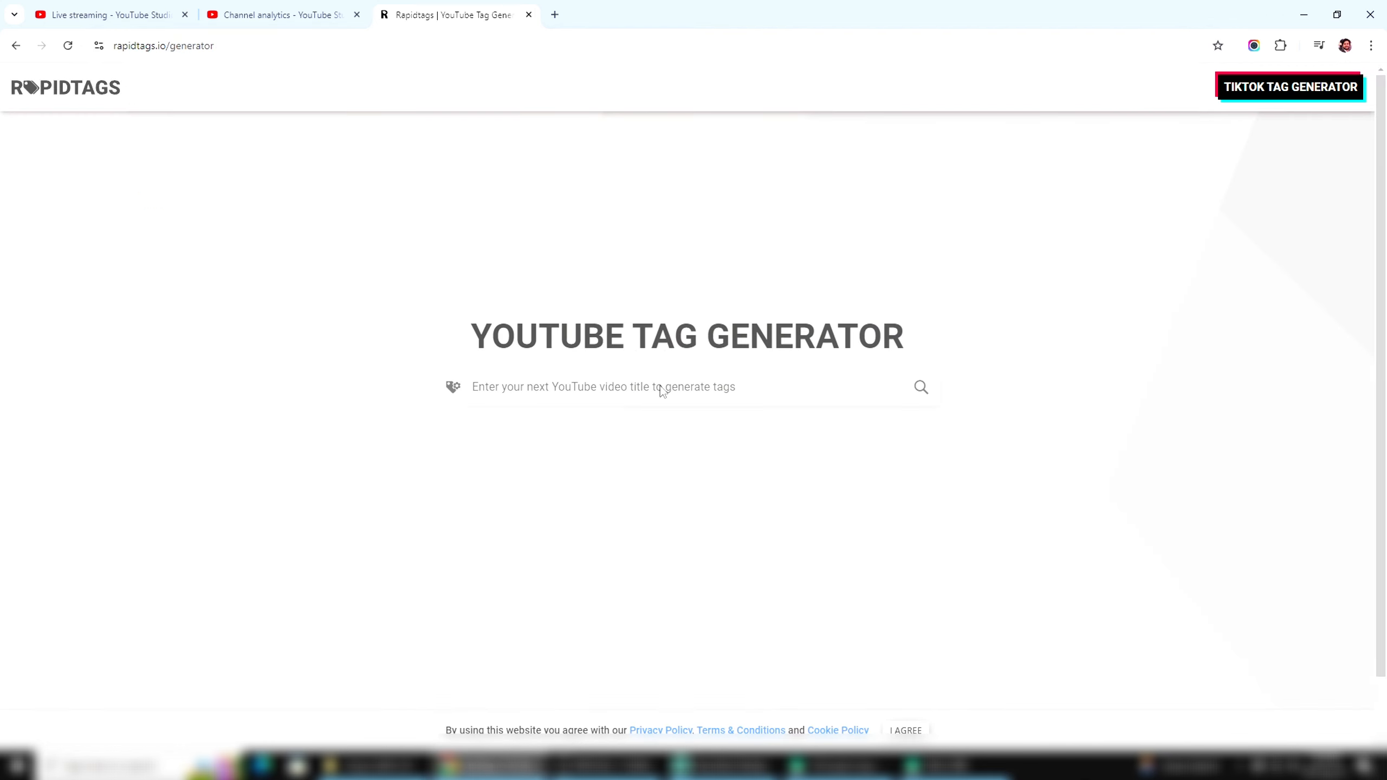
{"action": "left_click", "coordinate": [577, 200]}
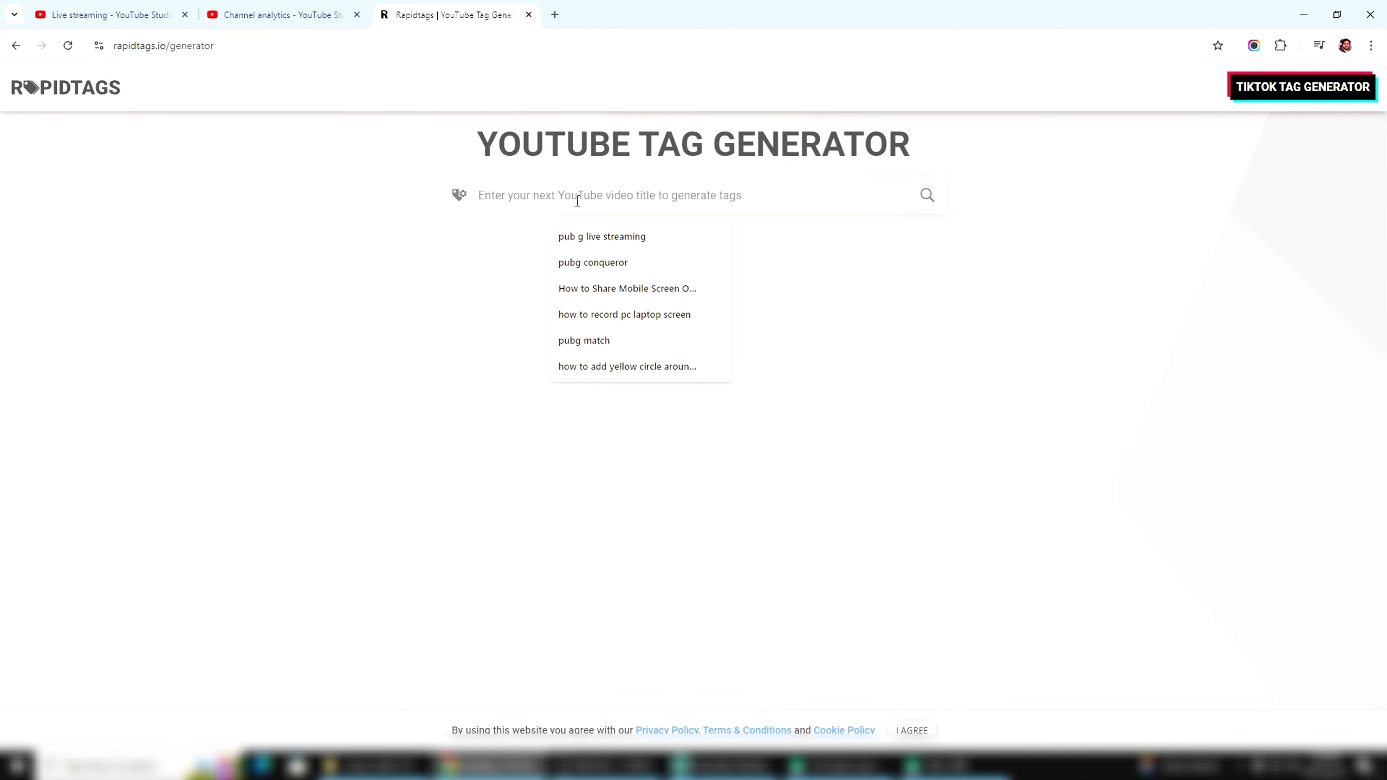
{"action": "left_click", "coordinate": [631, 246]}
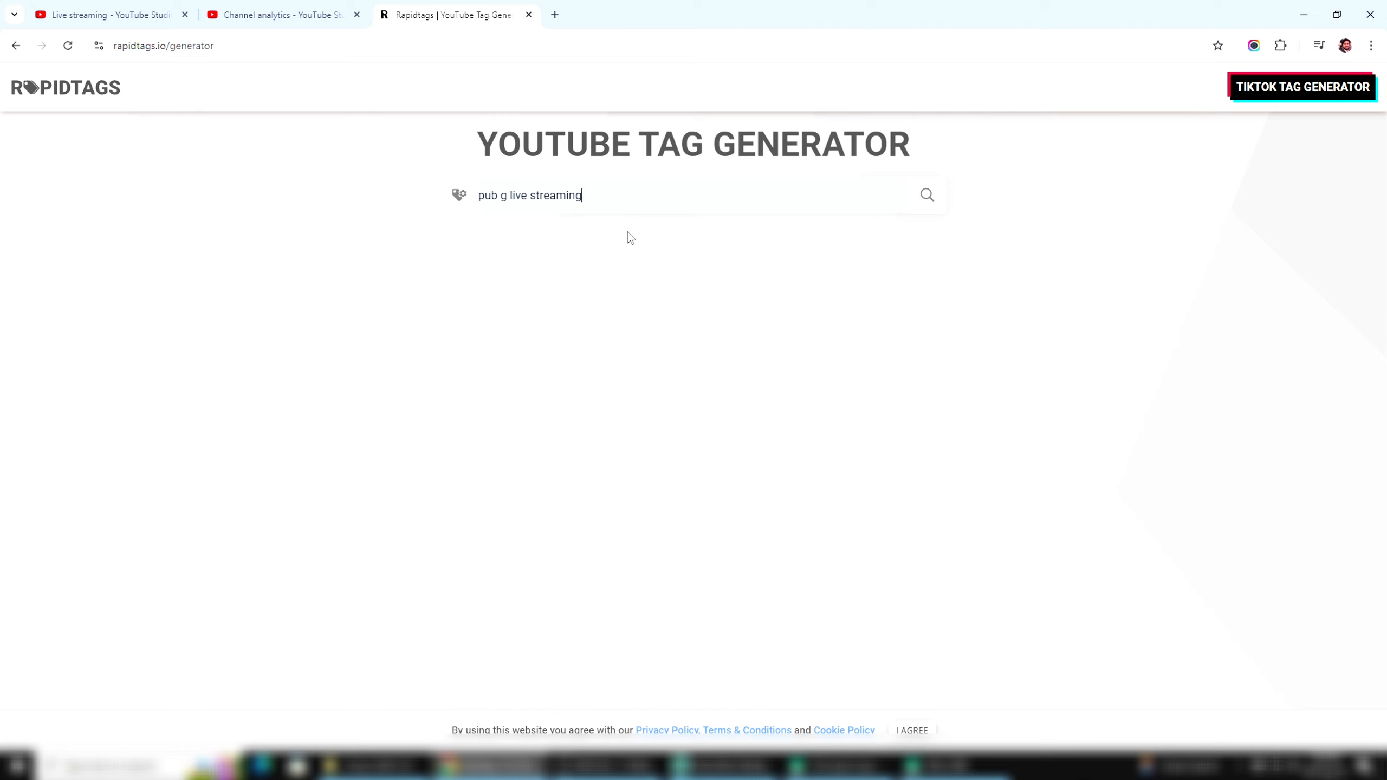
{"action": "left_click", "coordinate": [937, 202]}
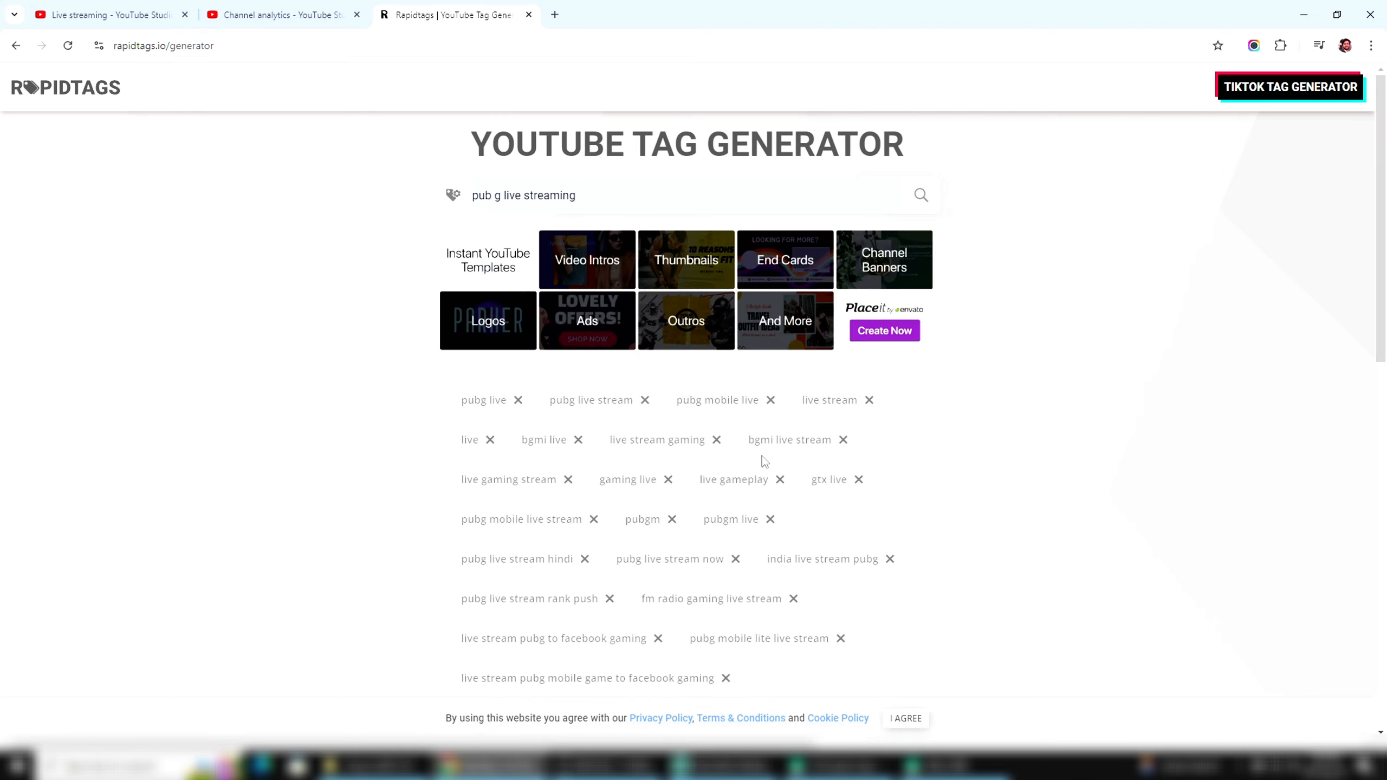
- Copy the generated tags and return to the stream's settings in YouTube Studio
{"action": "scroll", "coordinate": [762, 455], "scroll_direction": "down", "scroll_amount": 3}
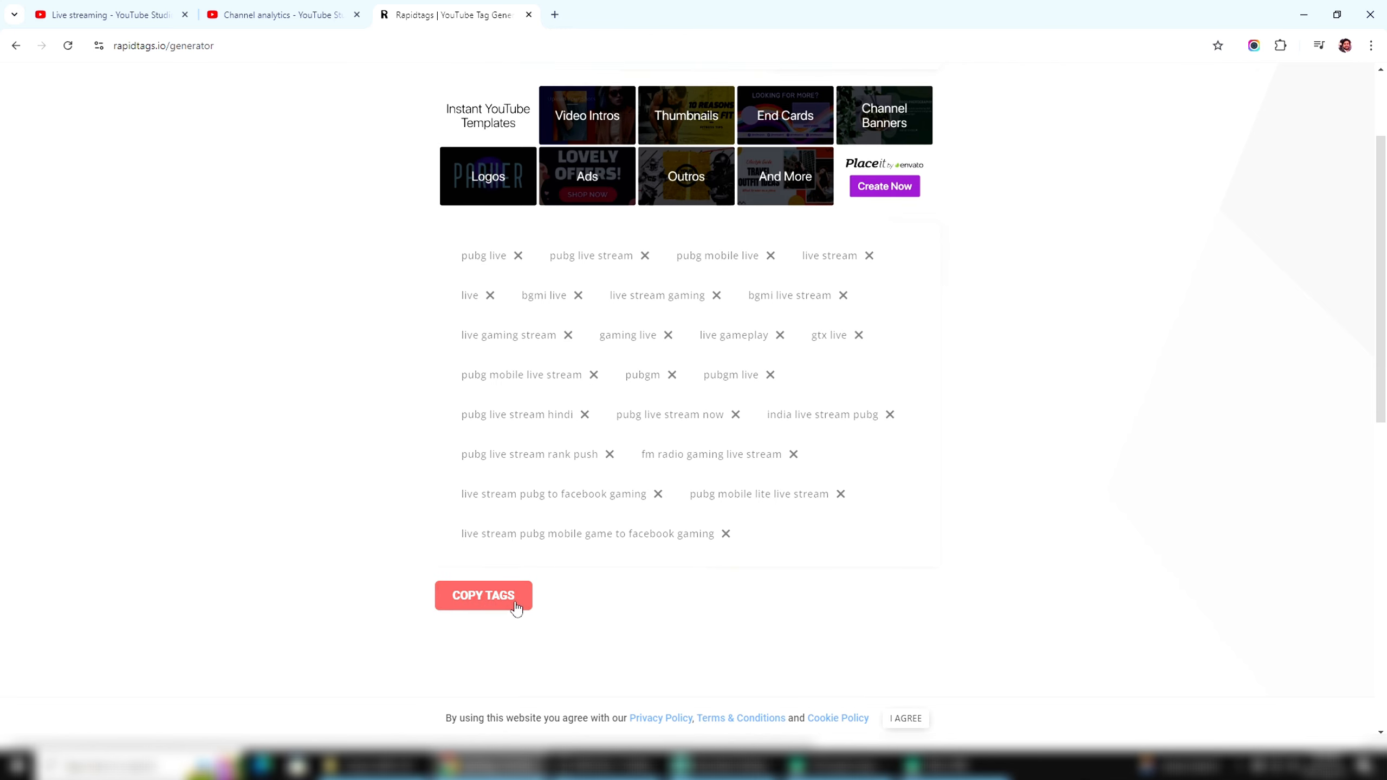
{"action": "left_click", "coordinate": [516, 606]}
{"action": "left_click", "coordinate": [226, 9]}
{"action": "left_click", "coordinate": [176, 10]}
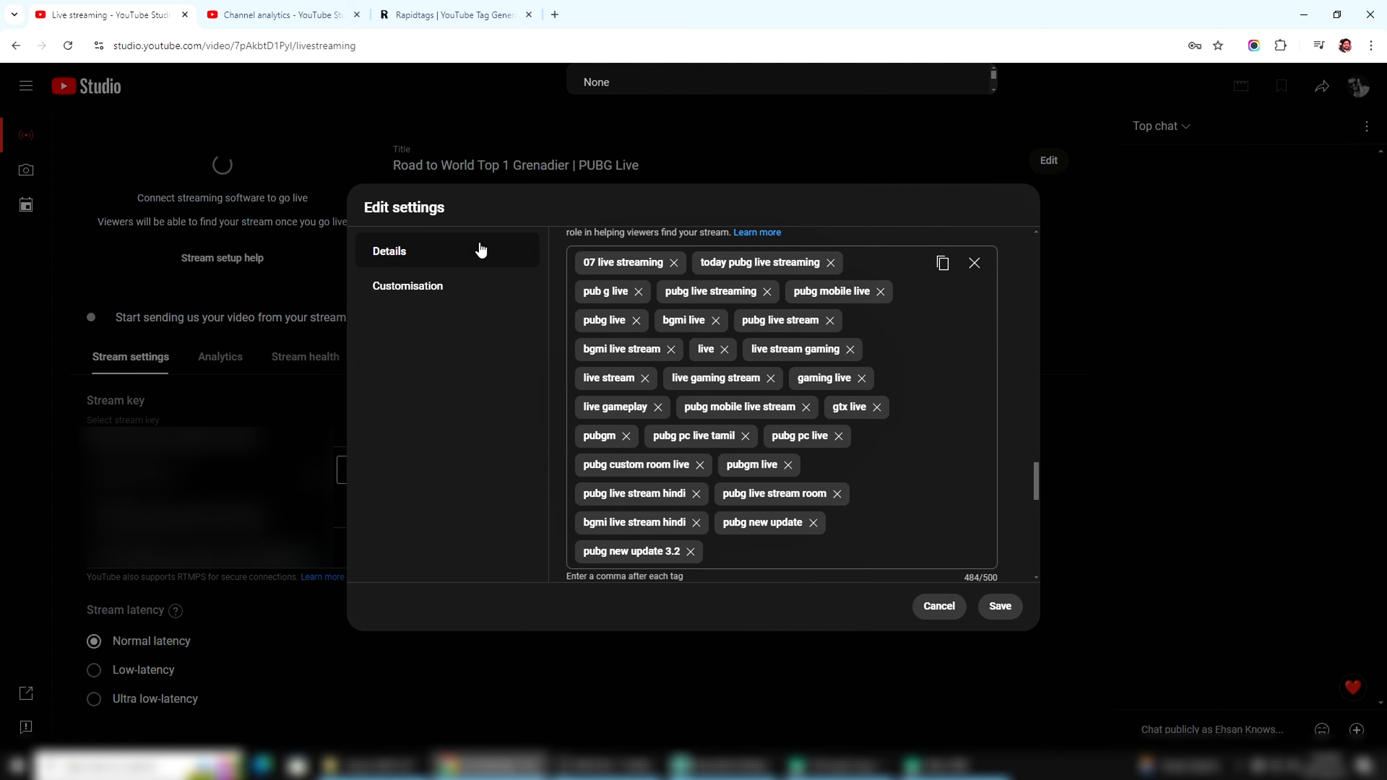
- Examine the stream's customisation settings for live chat and who can send messages
{"action": "left_click", "coordinate": [437, 291]}
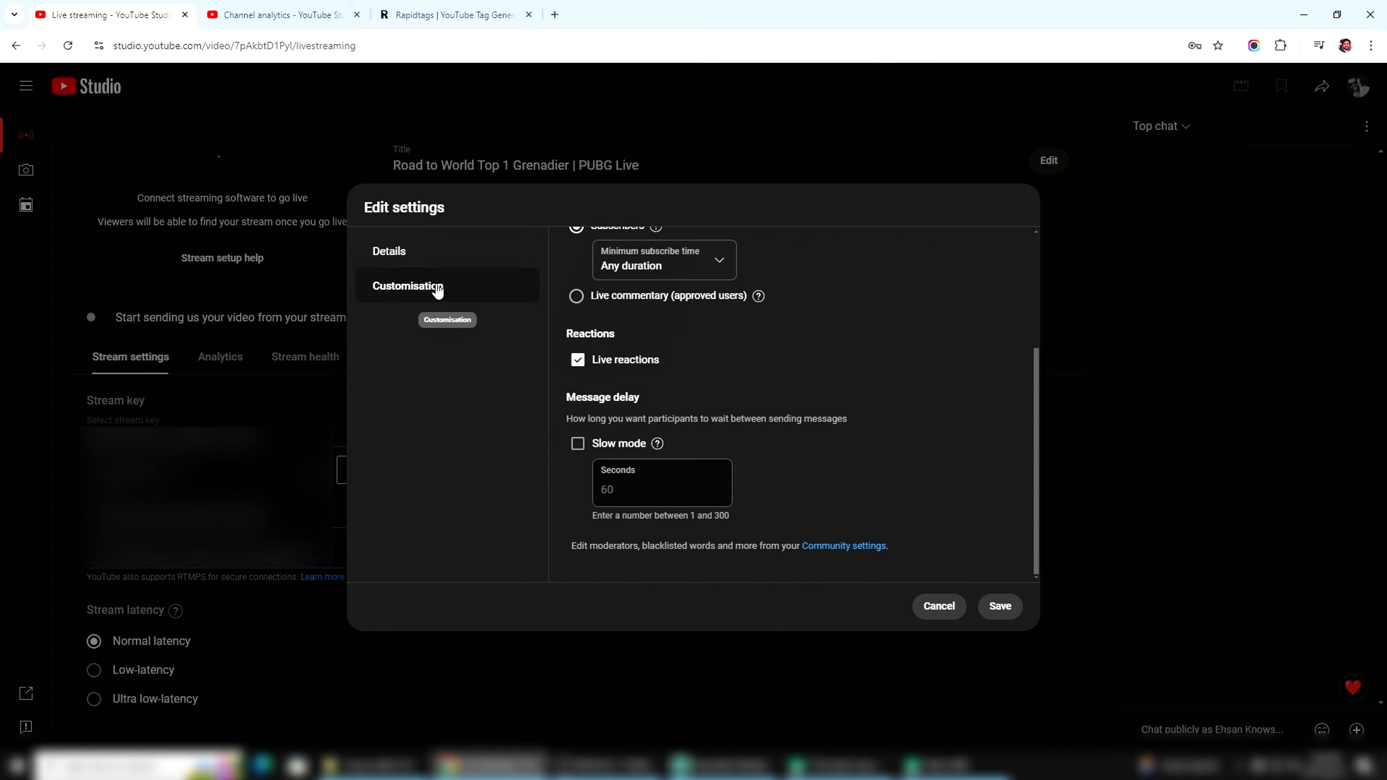
{"action": "scroll", "coordinate": [854, 381], "scroll_direction": "up", "scroll_amount": 3}
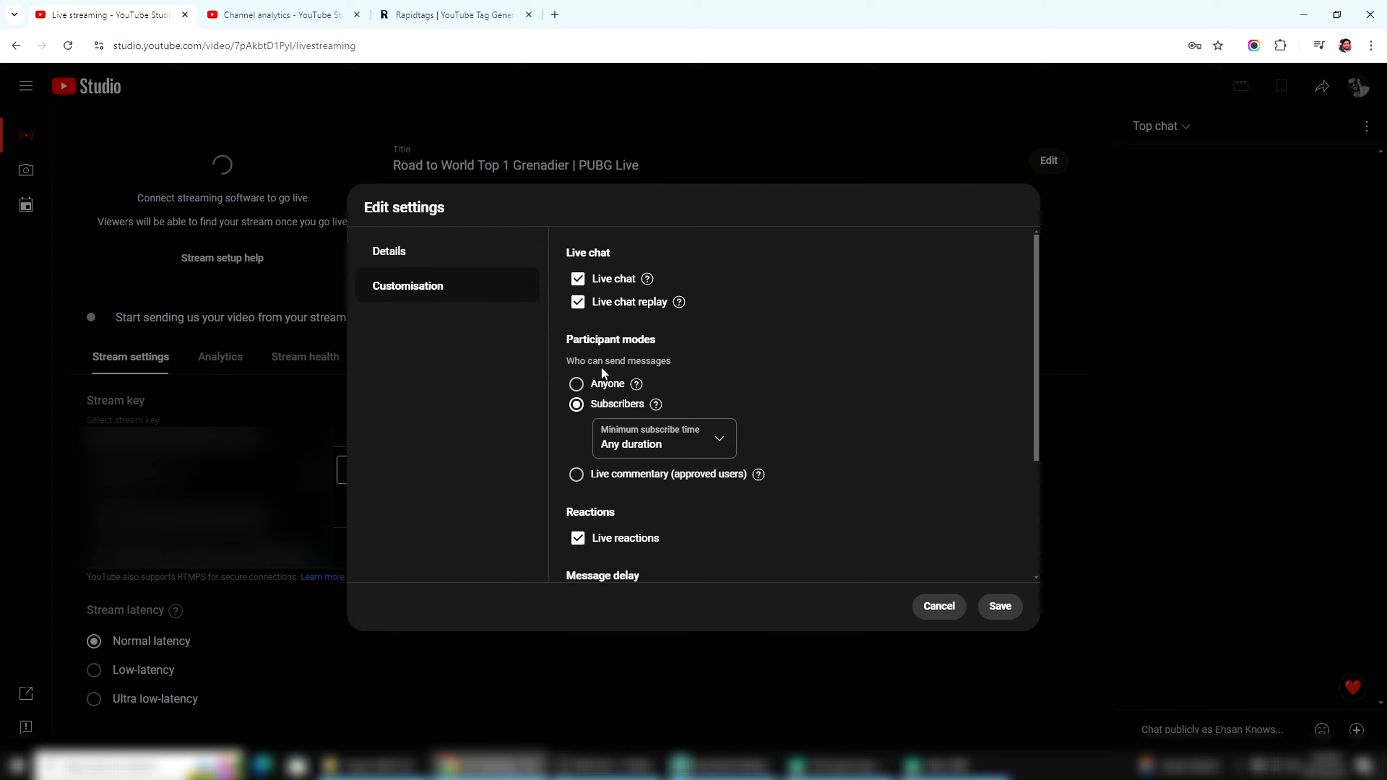
{"action": "mouse_move", "coordinate": [634, 390]}
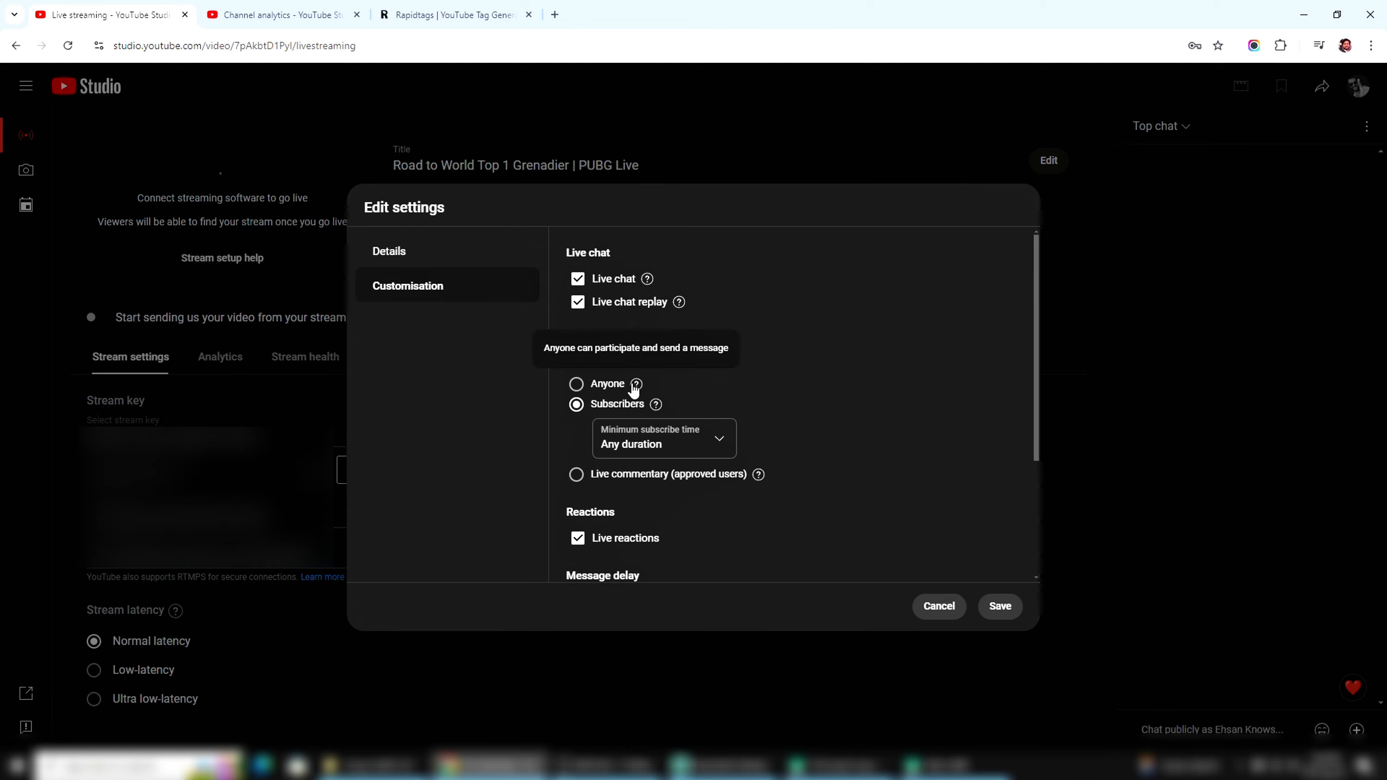